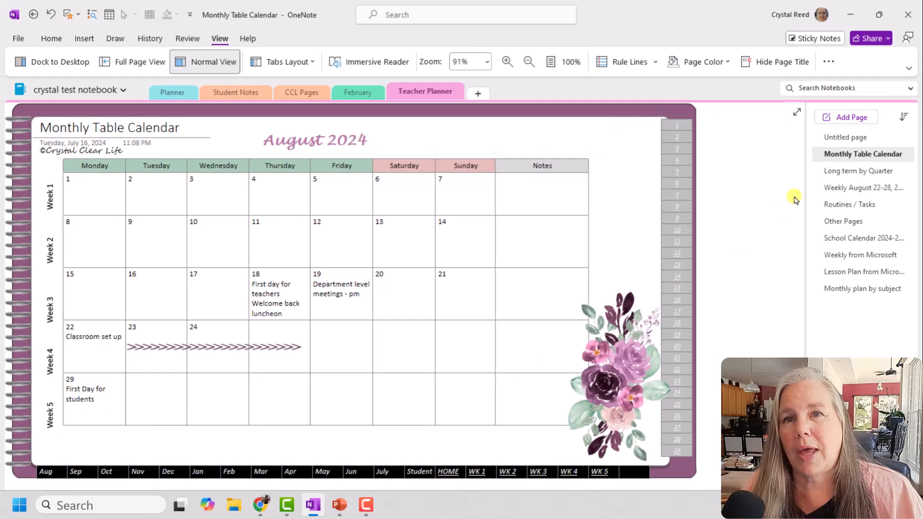
- Add a blank page to the Teacher Planner section and place the insertion point in its body below the date
scroll(796, 192, down, 1)
click(849, 117)
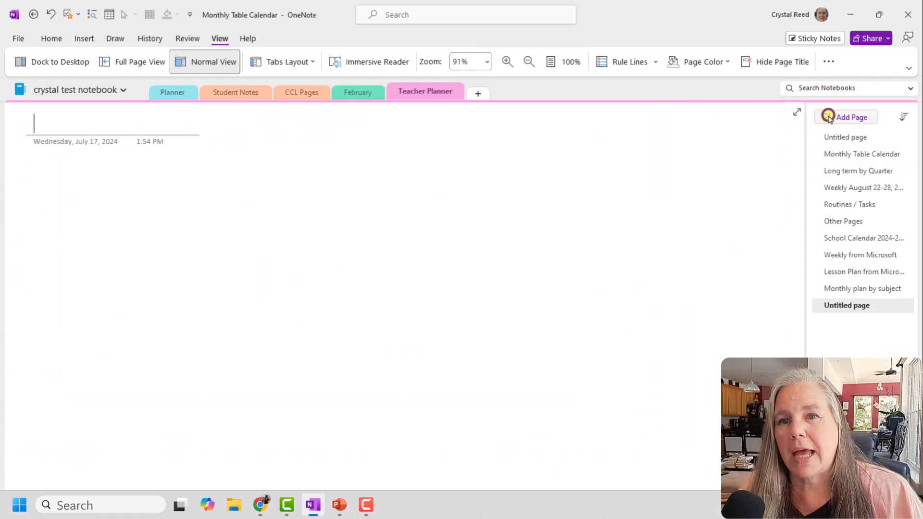
click(58, 186)
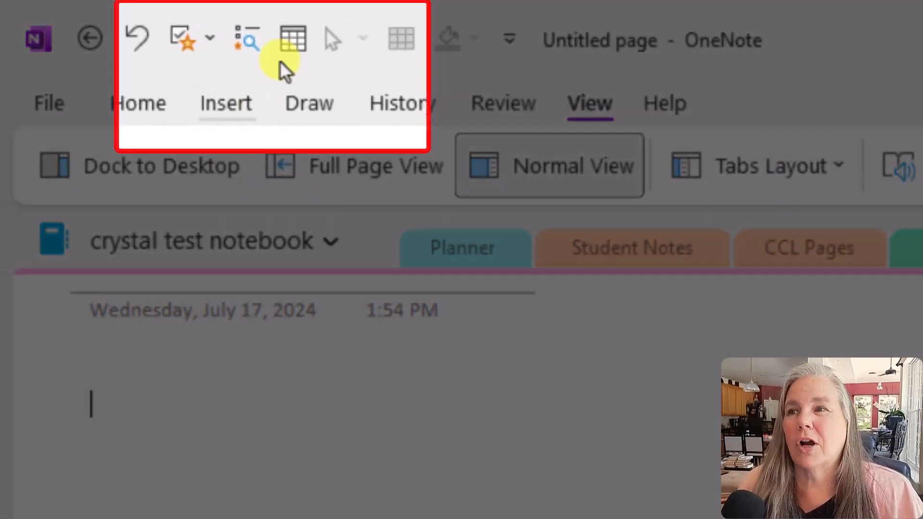
- Insert a table with 8 columns and 6 rows on the new page
click(288, 38)
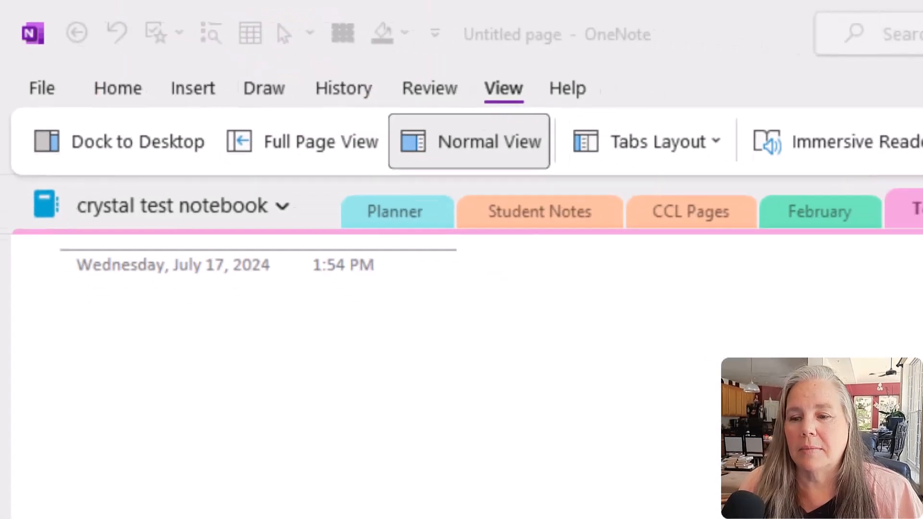
drag(656, 219, 264, 186)
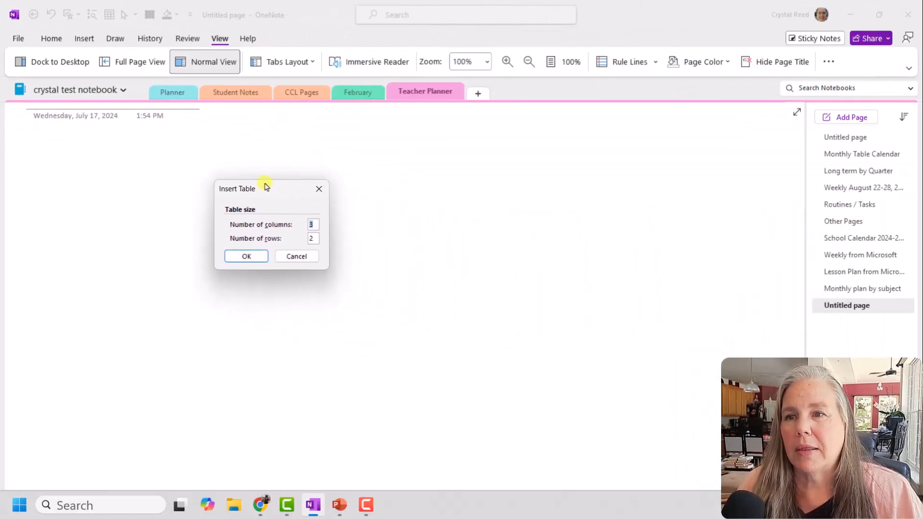
text(8)
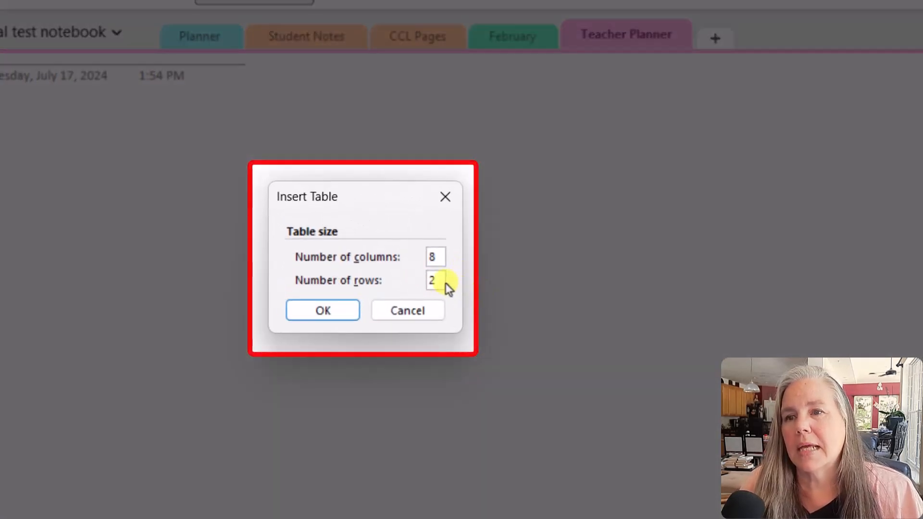
double_click(439, 281)
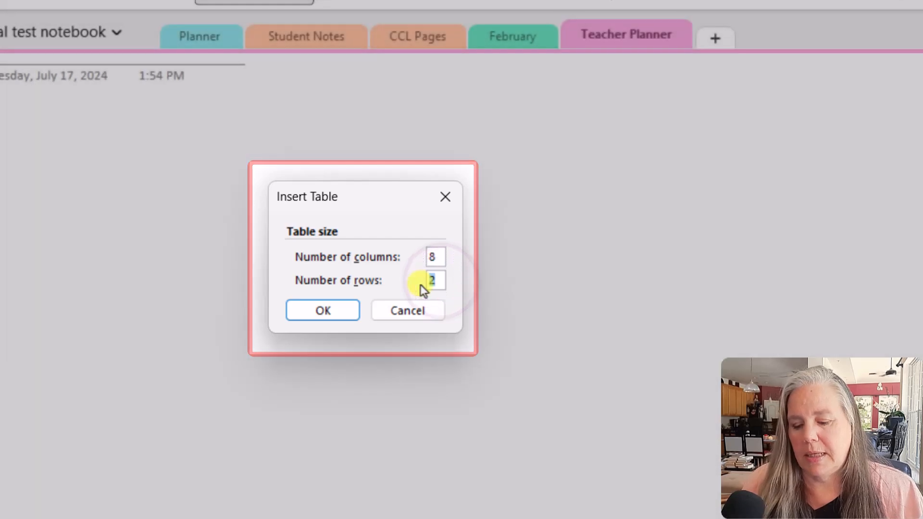
text(6)
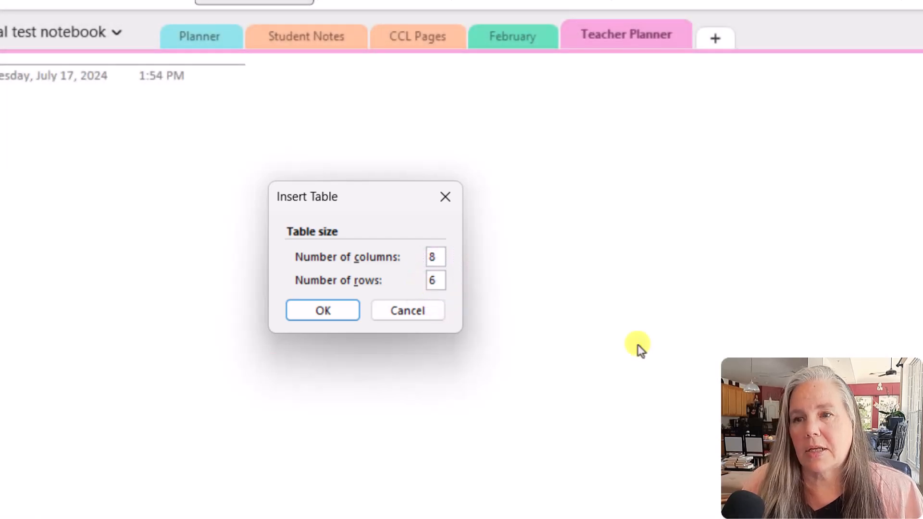
click(347, 308)
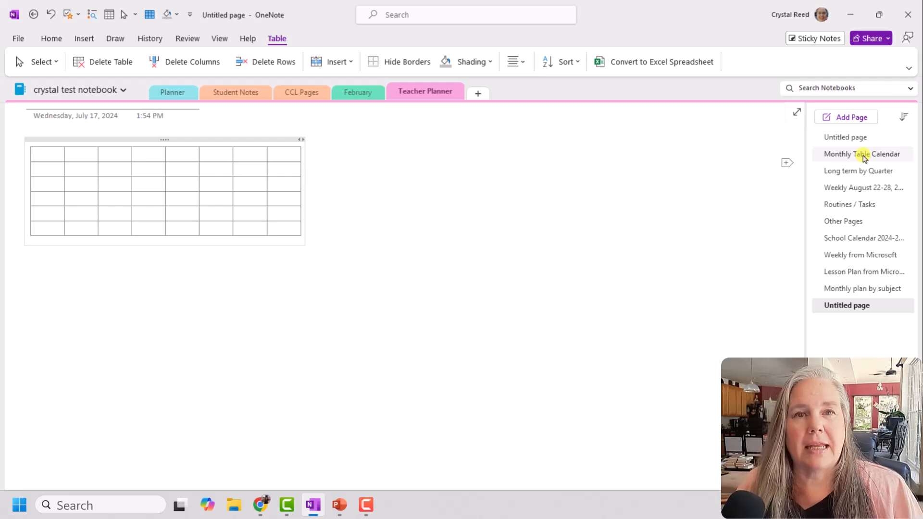
- View the Monthly Table Calendar page for reference, and show the second-largest grid lines on the new table's page
click(865, 155)
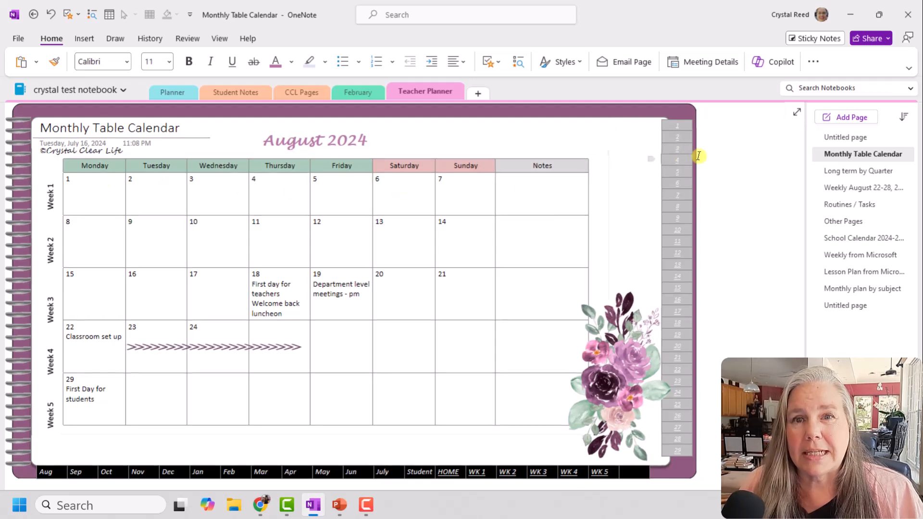
click(846, 306)
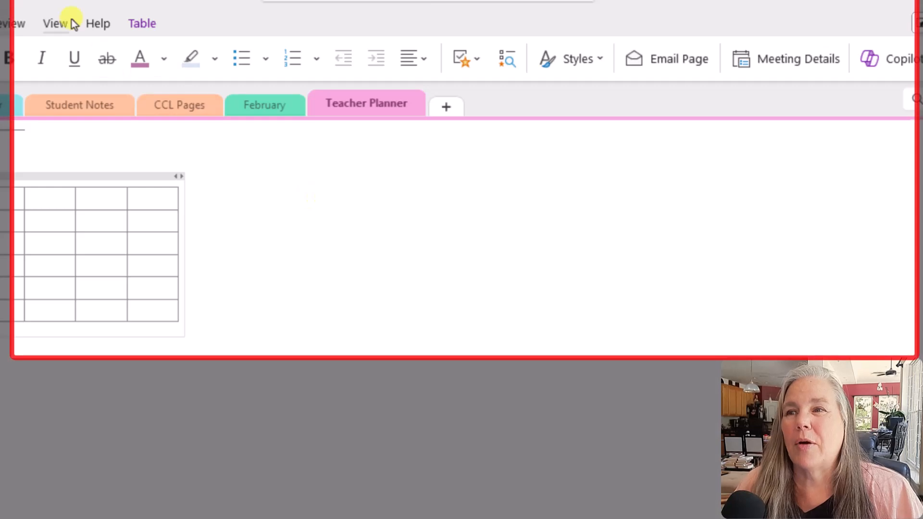
click(56, 24)
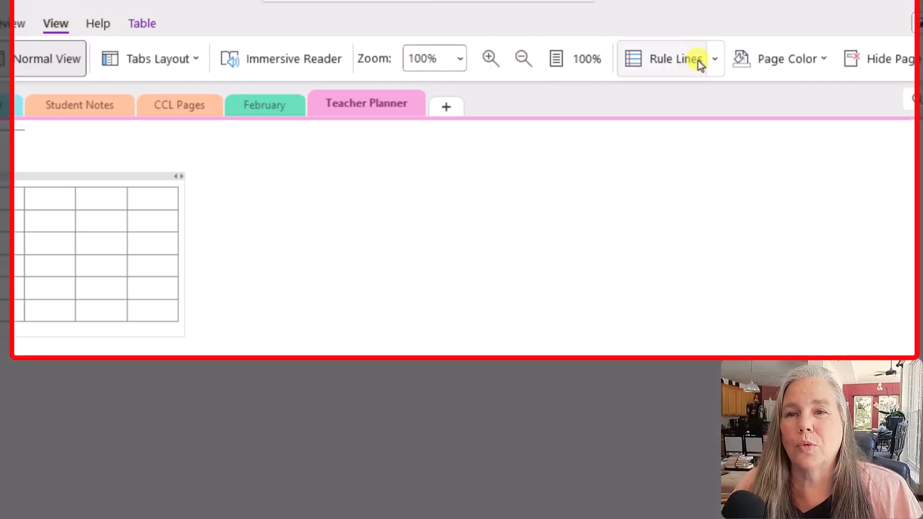
click(716, 61)
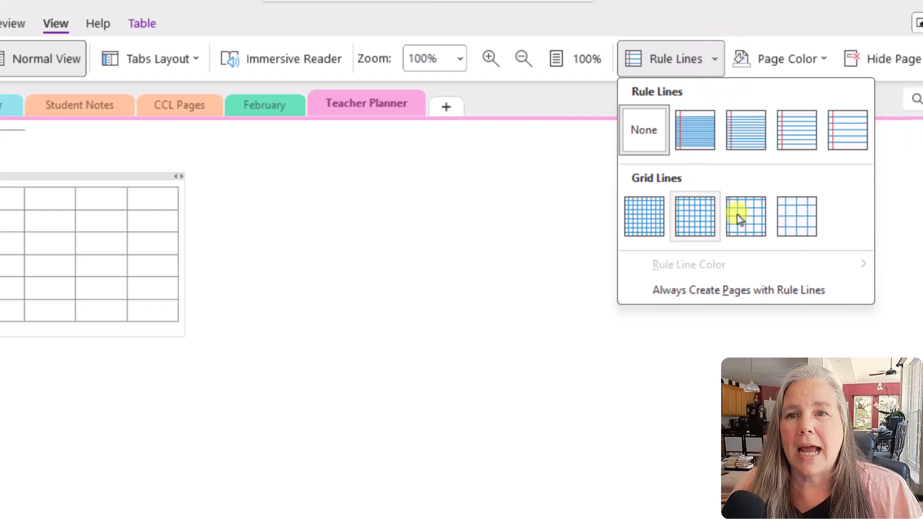
click(757, 215)
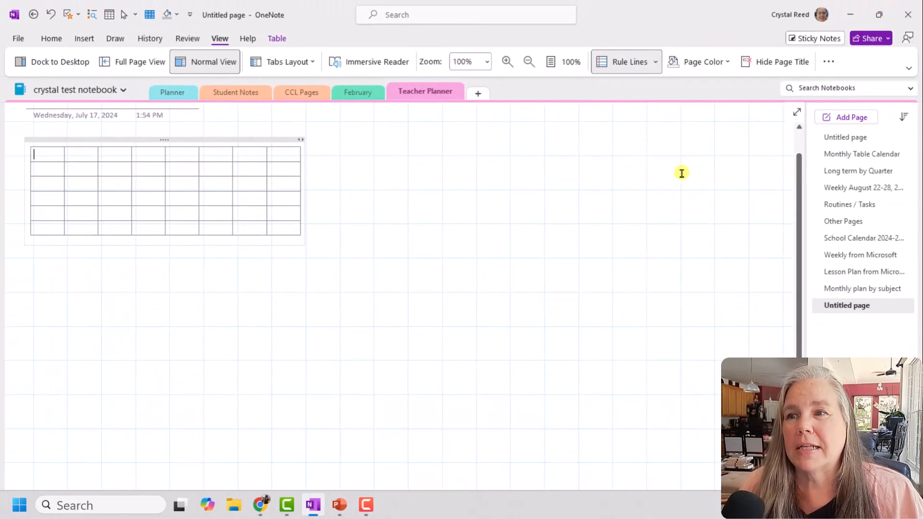
- Move the empty table slightly down and to the right to line it up with the page's grid lines
click(165, 142)
drag(165, 141, 167, 150)
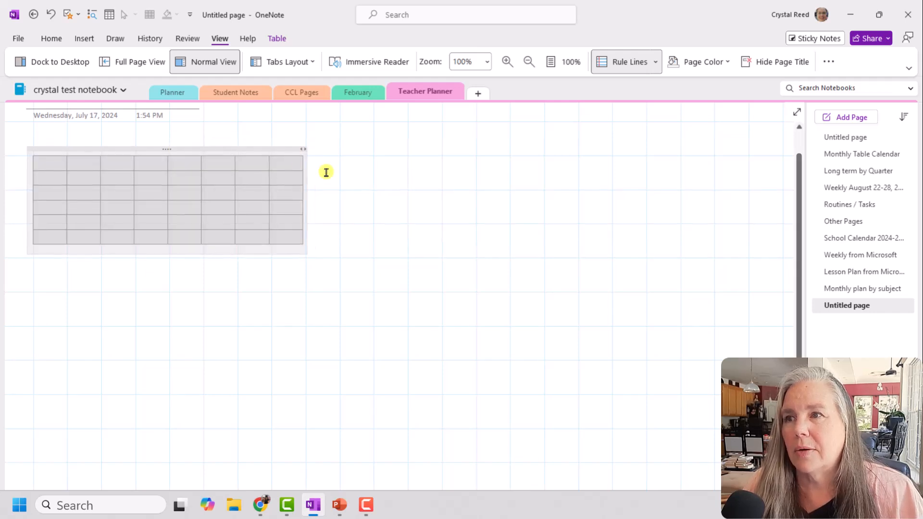
click(366, 190)
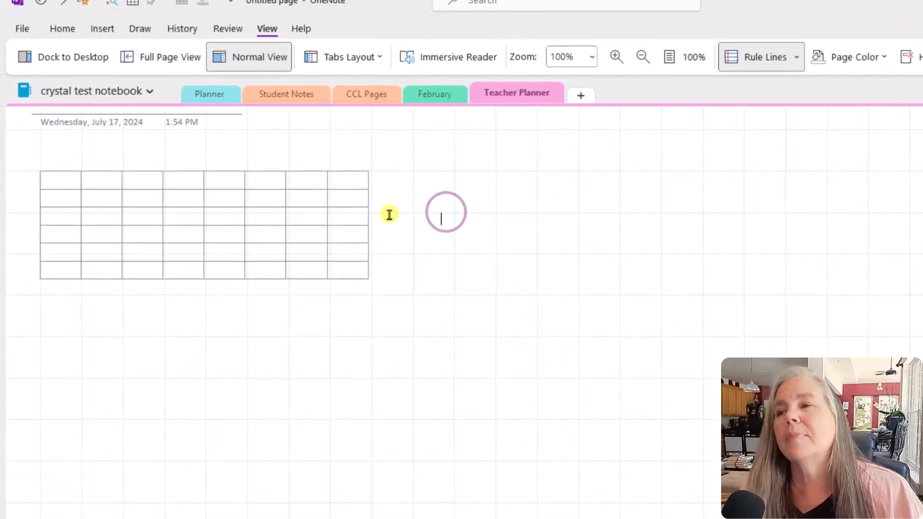
- Widen the table's container to roughly double its width, and widen all eight columns to about two grid squares each
click(182, 167)
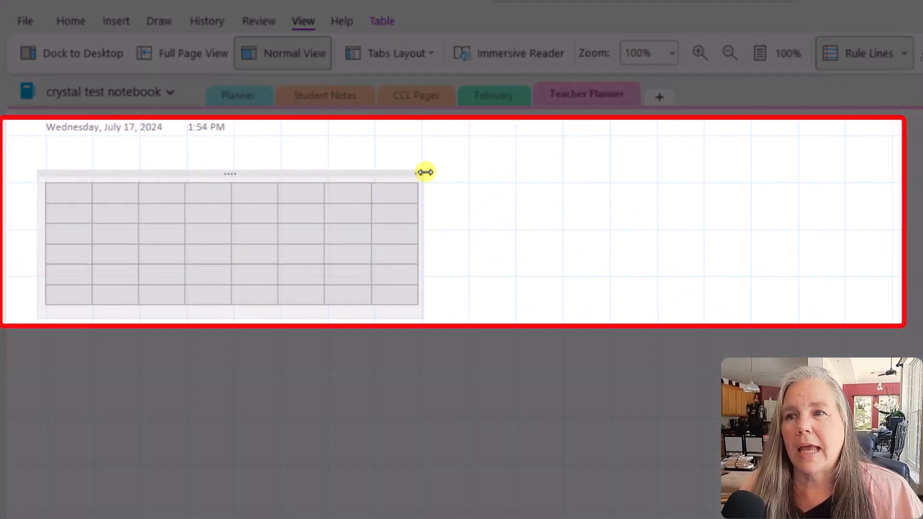
mouse_move(425, 172)
mouse_down()
mouse_move(886, 188)
mouse_move(850, 189)
mouse_up()
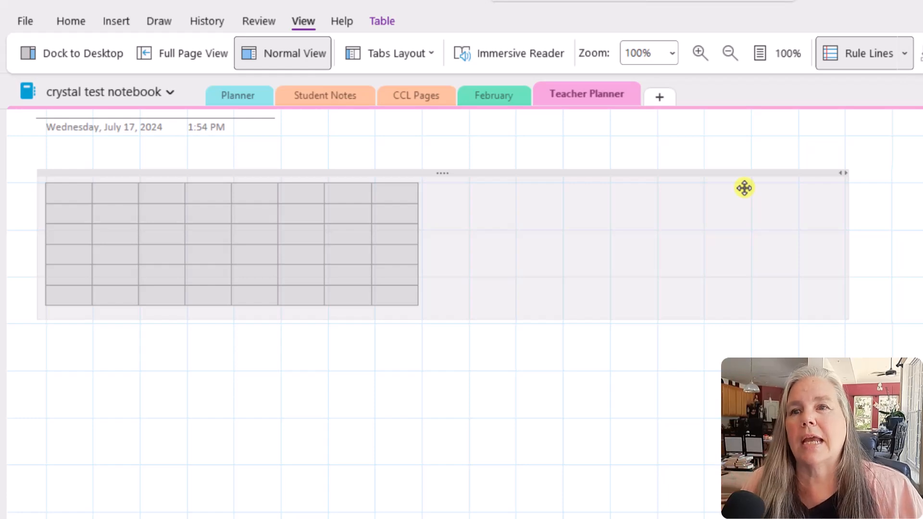
click(552, 232)
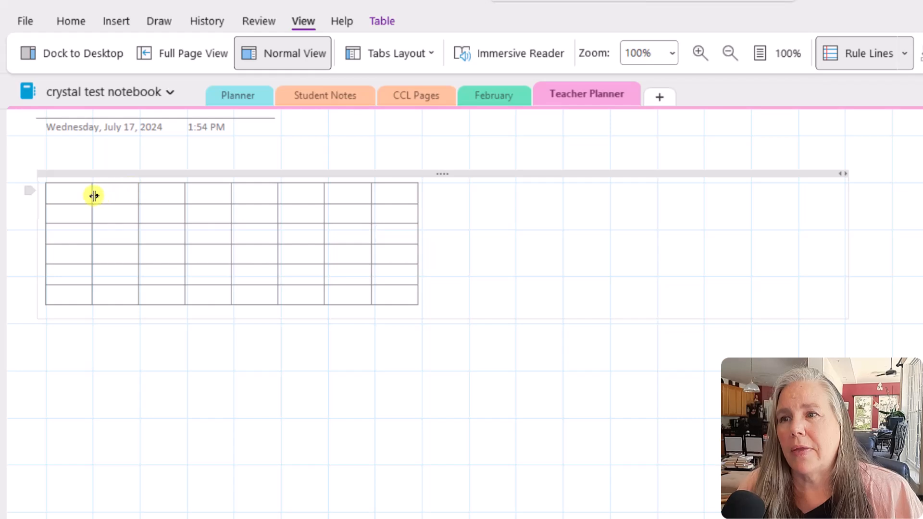
drag(93, 195, 613, 198)
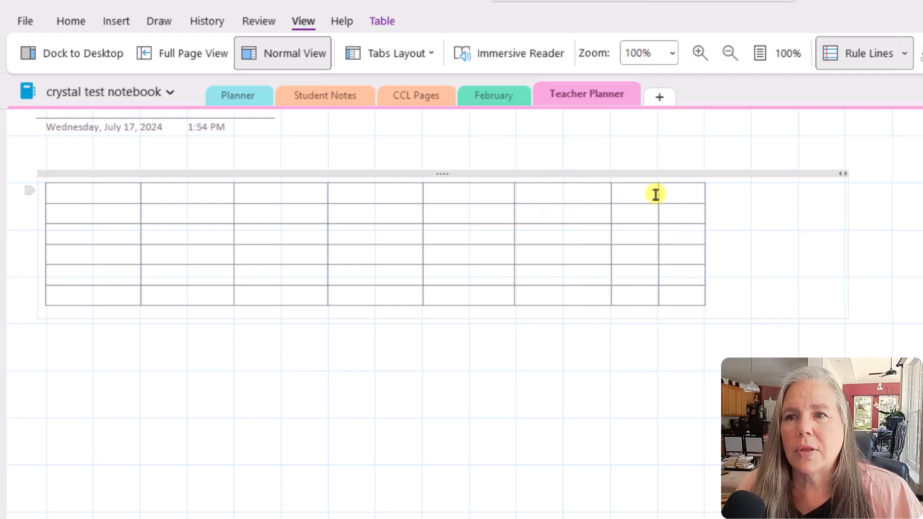
drag(658, 196, 798, 196)
- Fill the table's first row with the headings Monday, Tuesday, Wednesday, Thursday, Friday, Saturday, Sunday and Notes
click(117, 193)
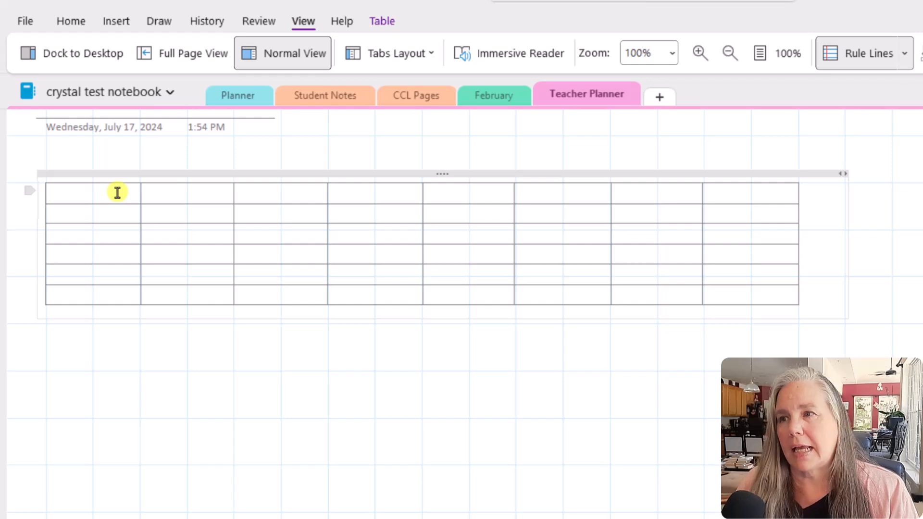
text(Monday)
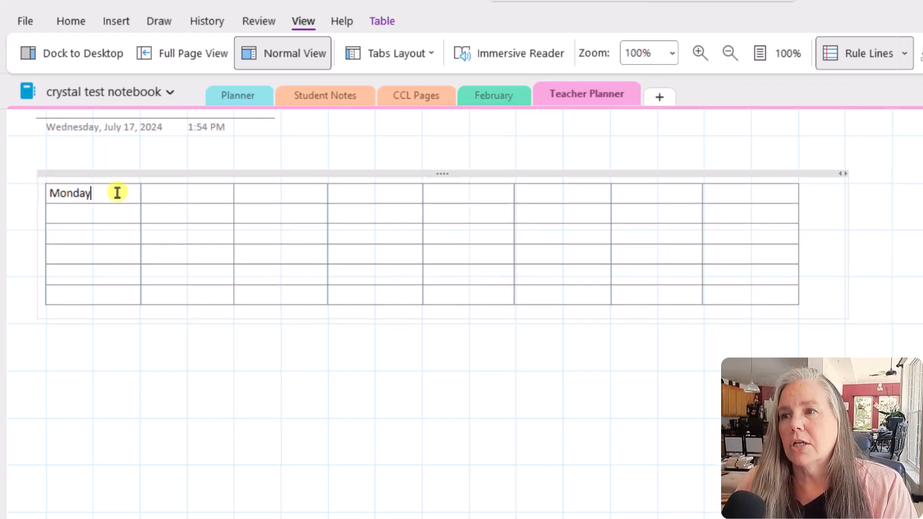
key(Tab)
text(Tu)
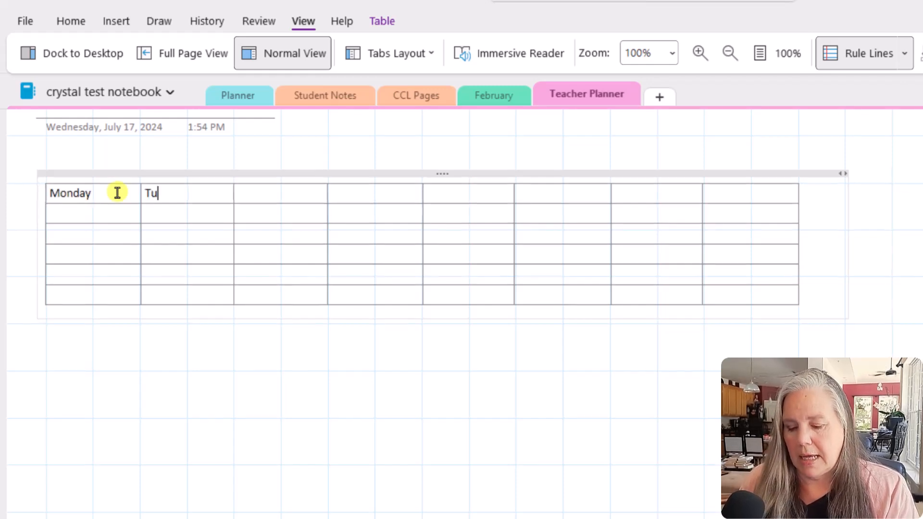
text(esday)
key(Tab)
text(Wednesday)
key(Tab)
text(Thursday)
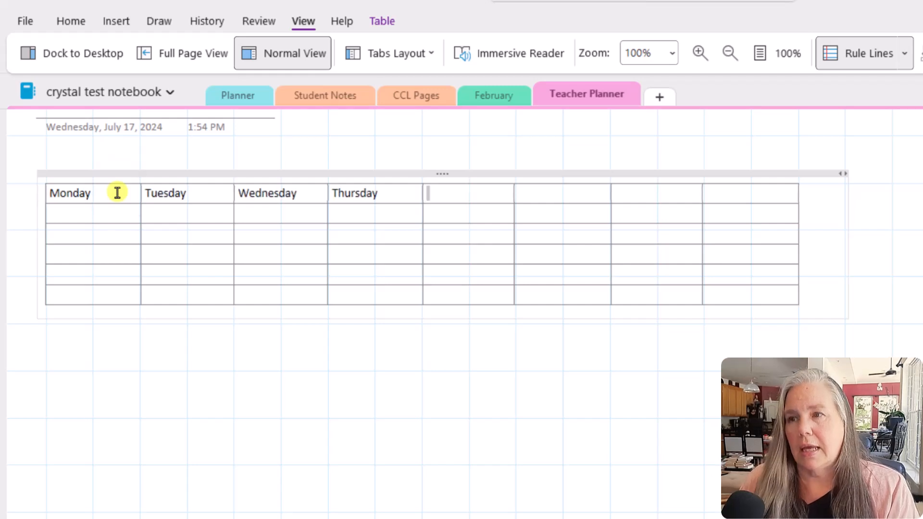
key(Tab)
text(Friday)
key(Tab)
text(Saturday)
key(Tab)
text(Sunday)
key(Tab)
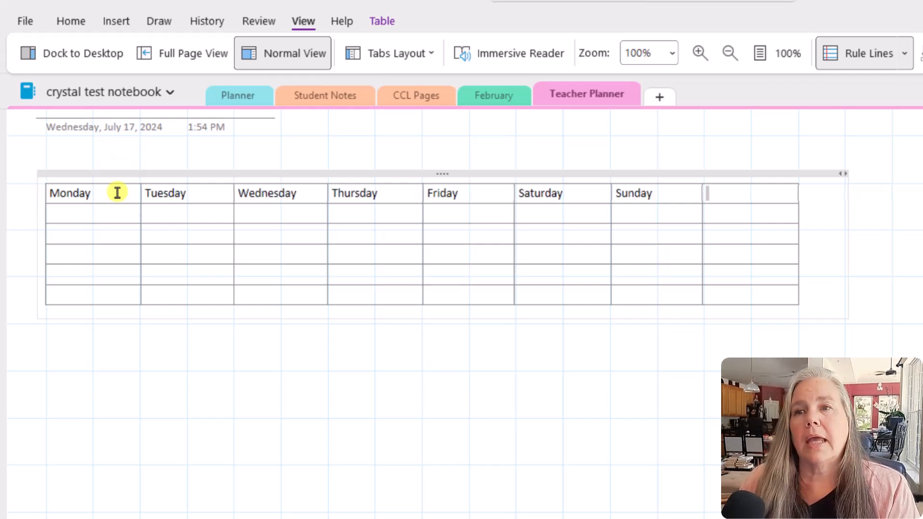
text(Notes)
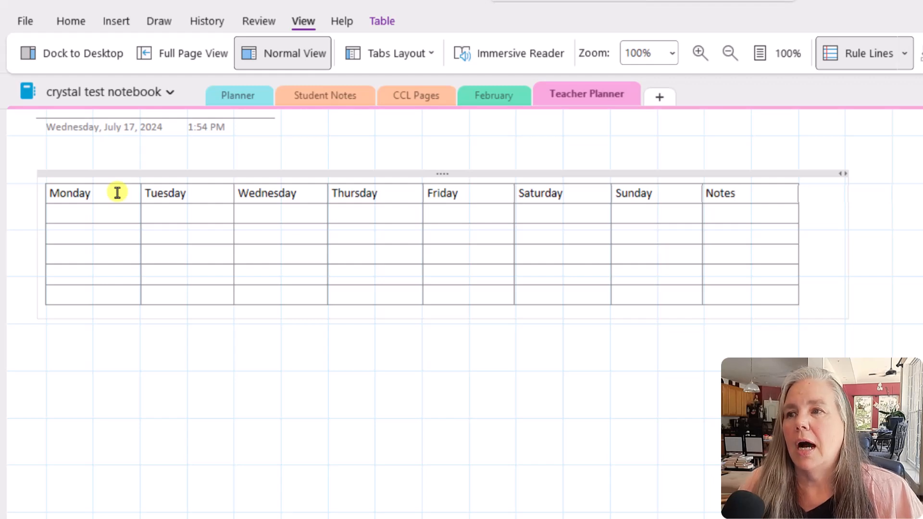
- Insert a line above the table and enter the title August 2024 on it
click(52, 194)
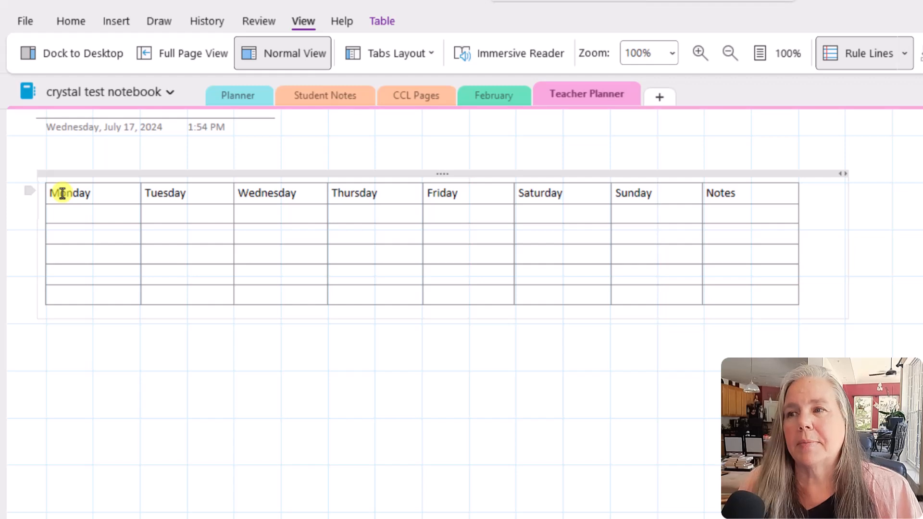
key(Return)
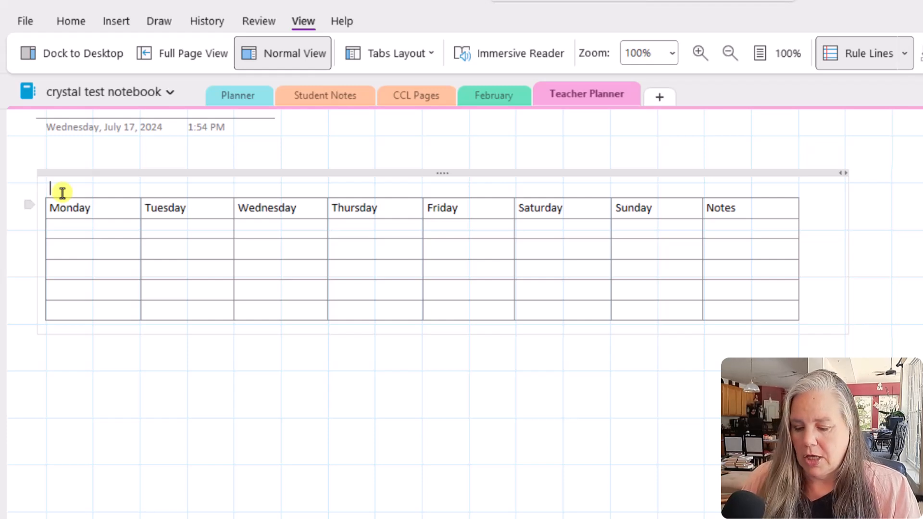
text(August 2024)
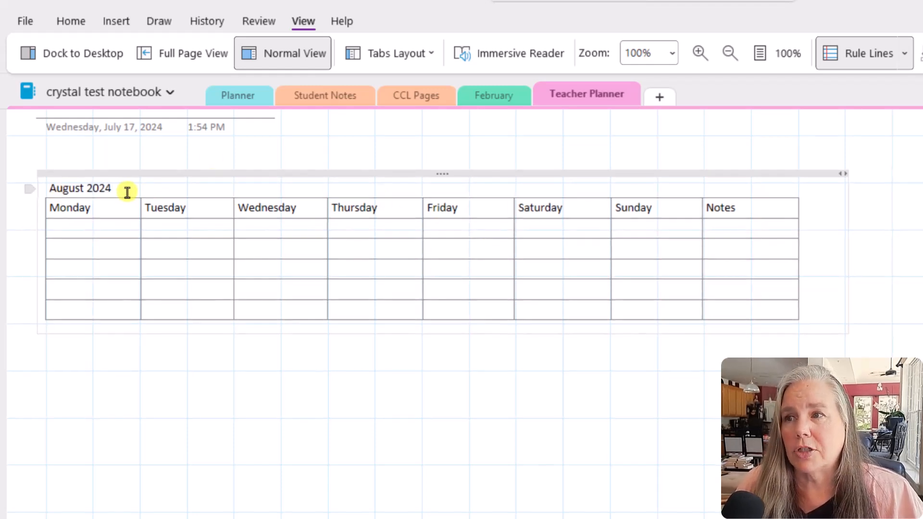
- Center the August 2024 title horizontally within the table's container
drag(119, 189, 41, 187)
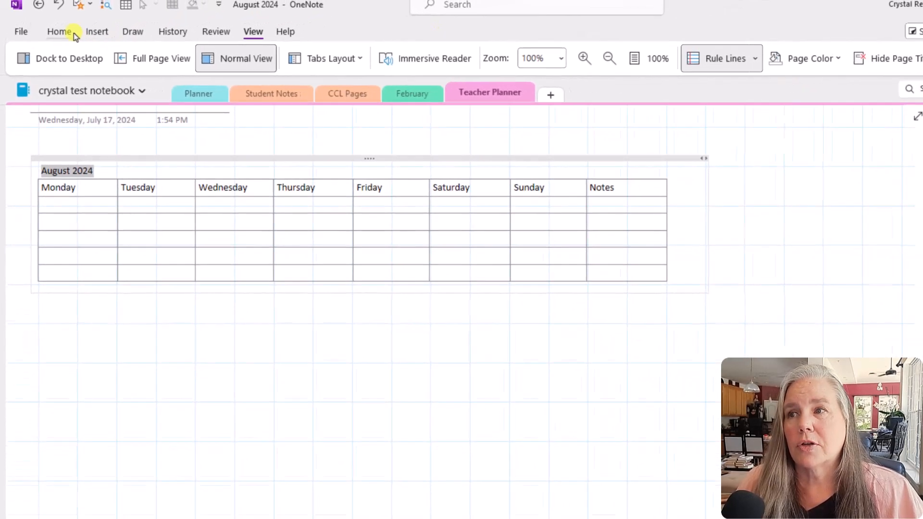
click(72, 32)
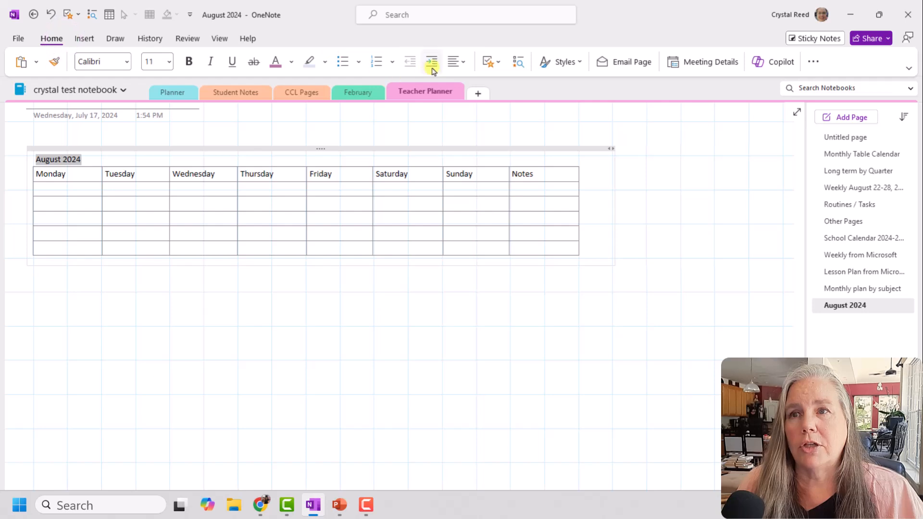
click(463, 63)
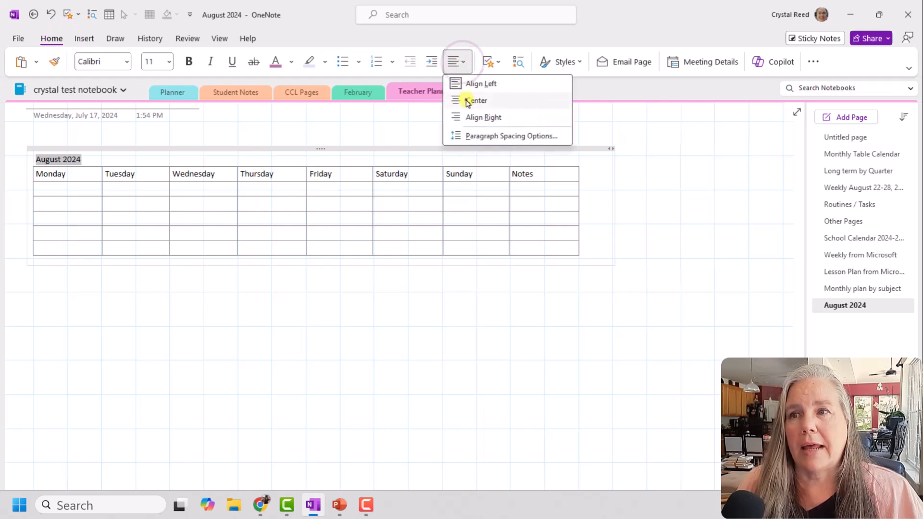
click(466, 100)
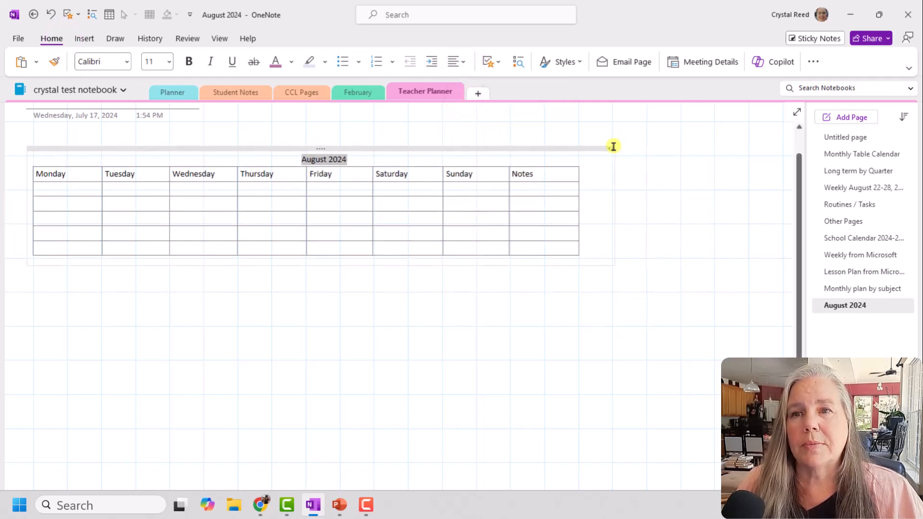
- Try narrower and wider container widths, and leave its edge just beyond the Notes column to center the title over the table
drag(614, 150, 579, 150)
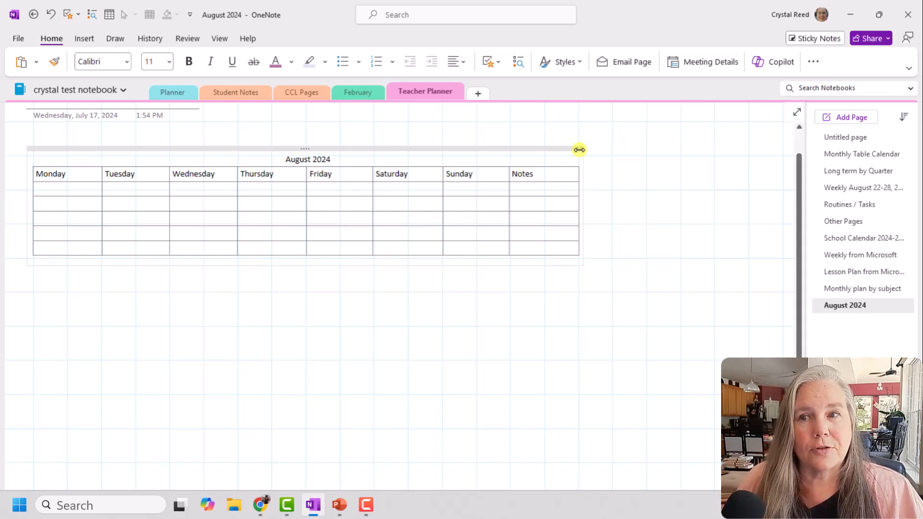
drag(579, 149, 777, 162)
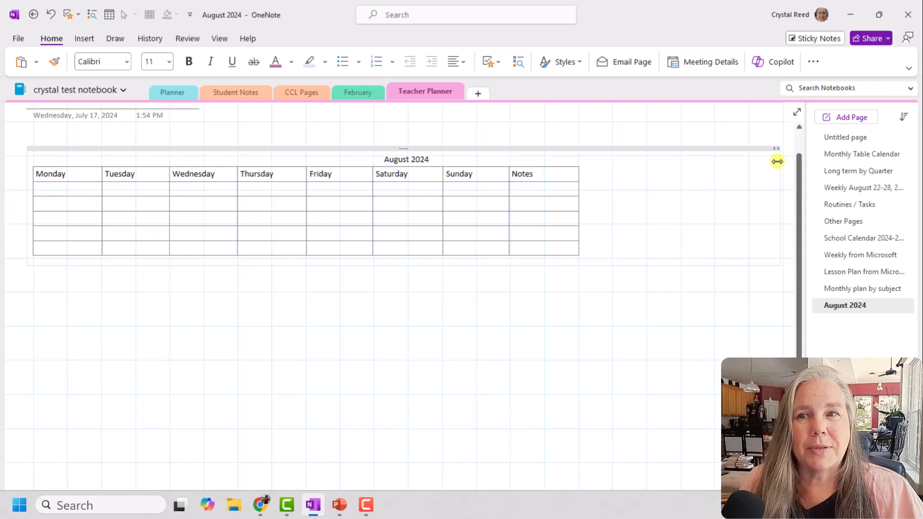
drag(777, 162, 583, 154)
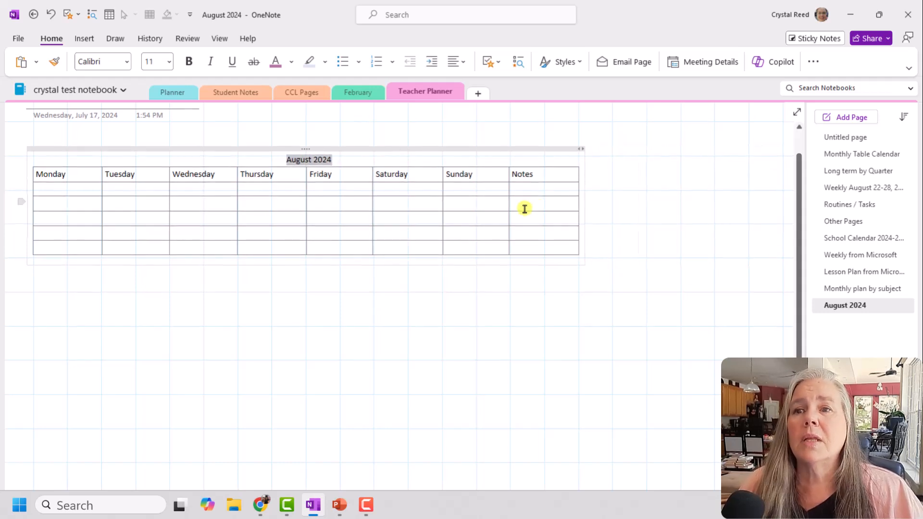
- Format the August 2024 title in Baskerville Old Face at size 24
click(79, 183)
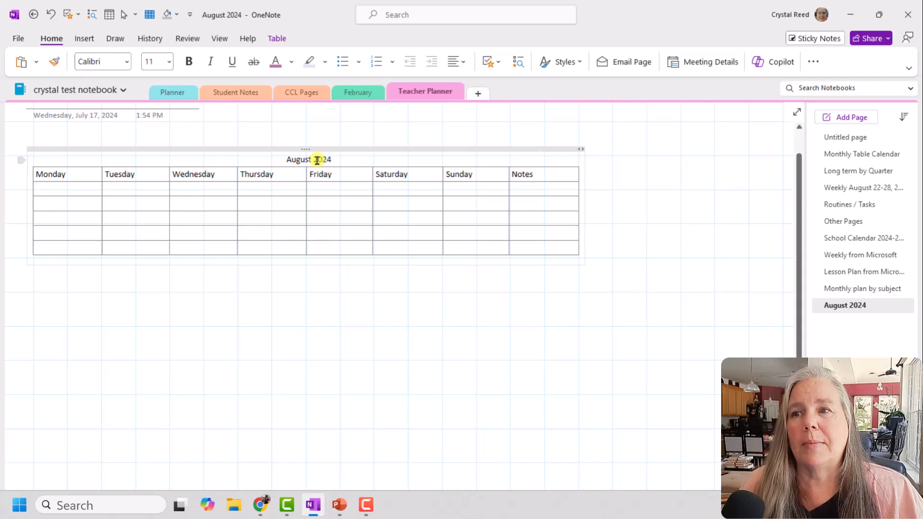
drag(285, 160, 331, 159)
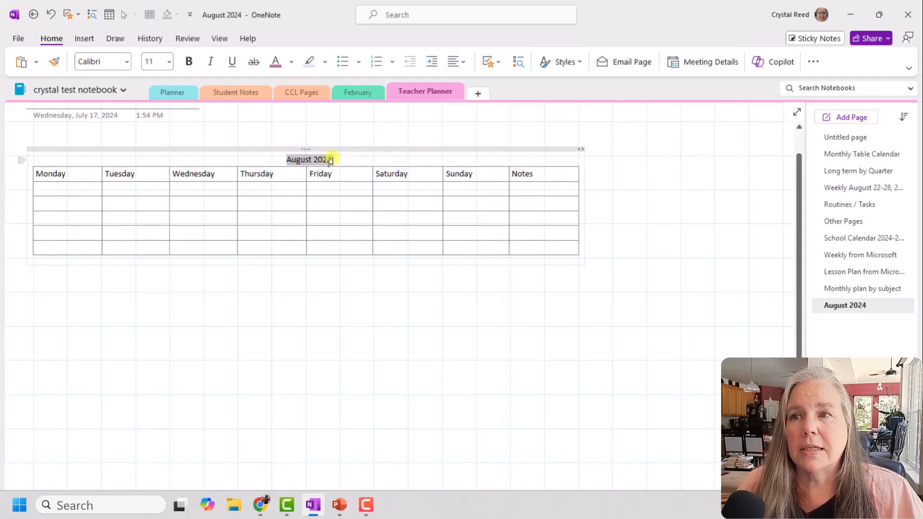
click(127, 61)
mouse_move(247, 119)
mouse_down()
mouse_move(247, 107)
mouse_move(249, 124)
mouse_up()
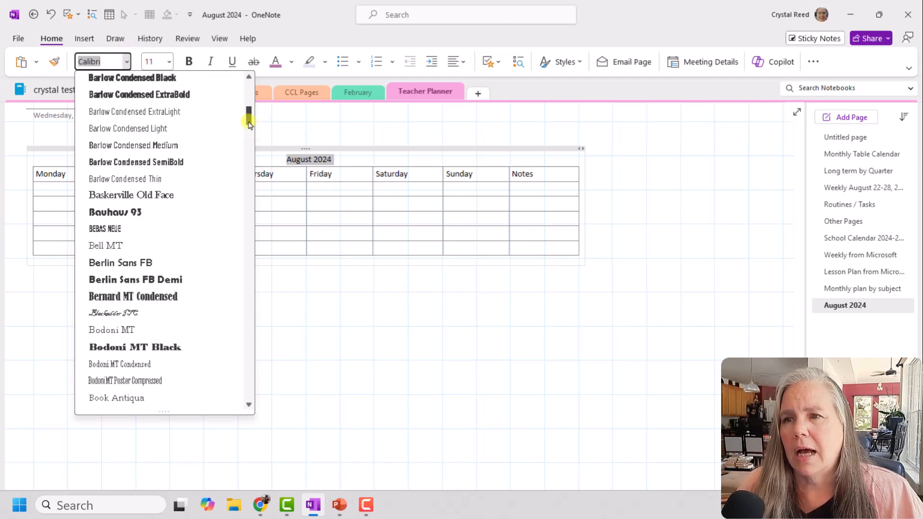
click(159, 194)
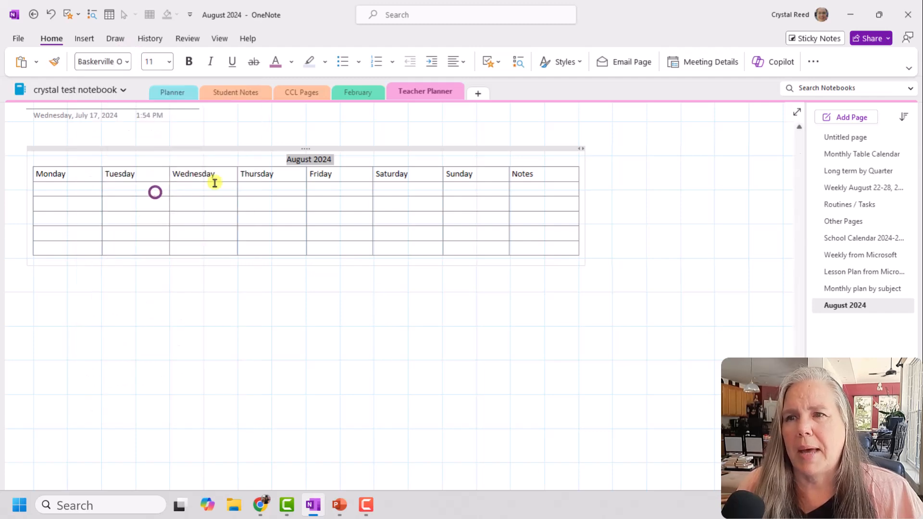
click(169, 61)
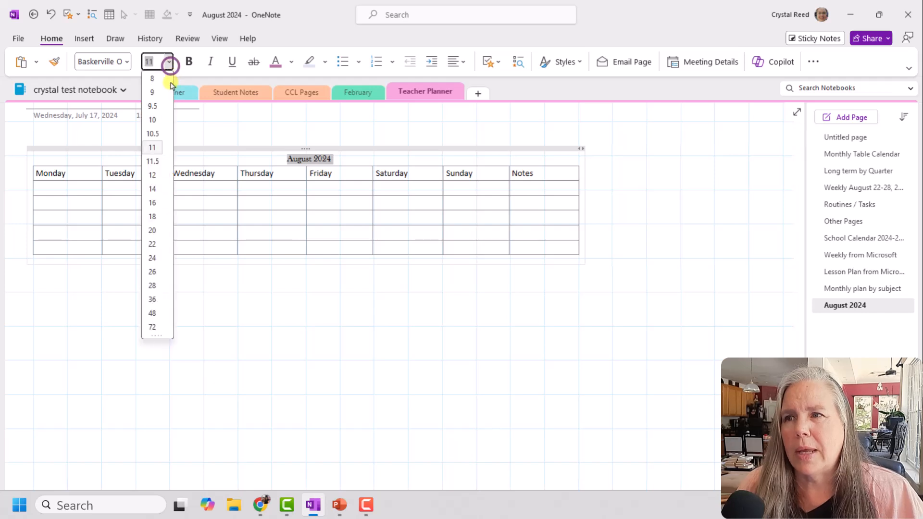
click(153, 258)
click(391, 165)
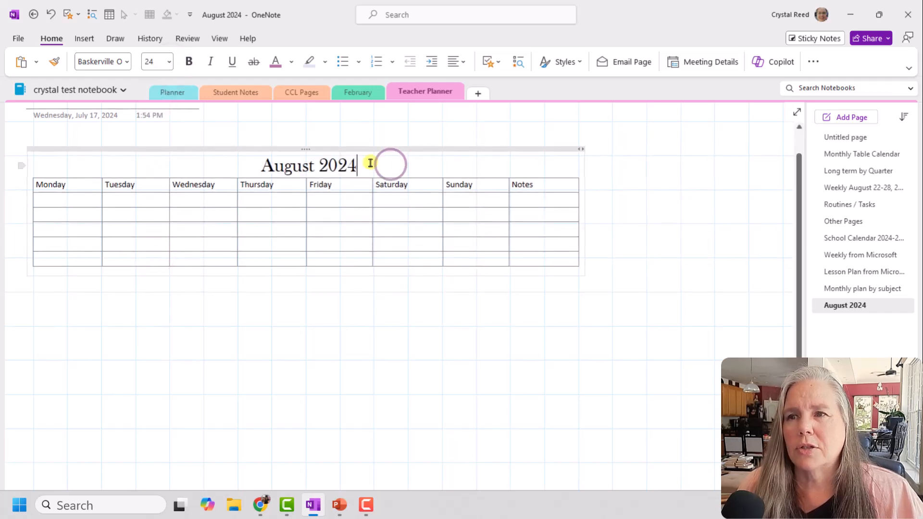
- Color the August 2024 title with the mauve shade from the recent colors
drag(361, 164, 259, 165)
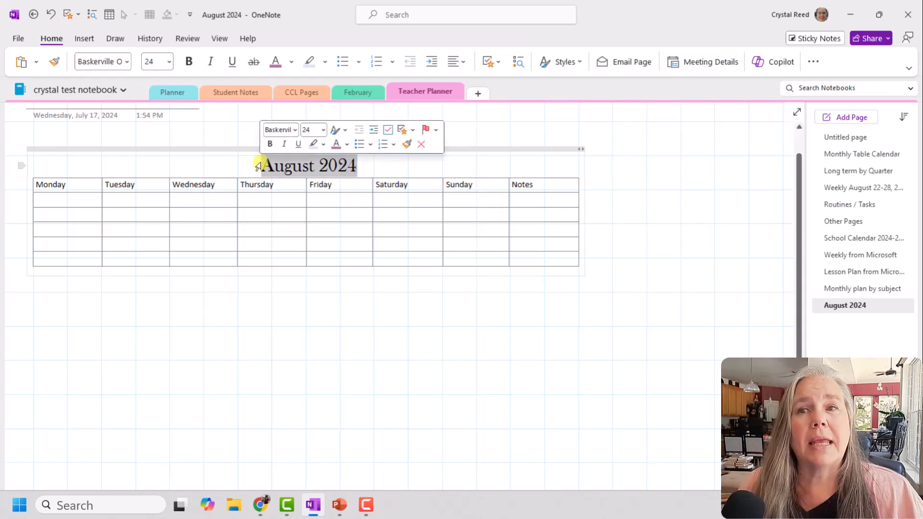
click(291, 62)
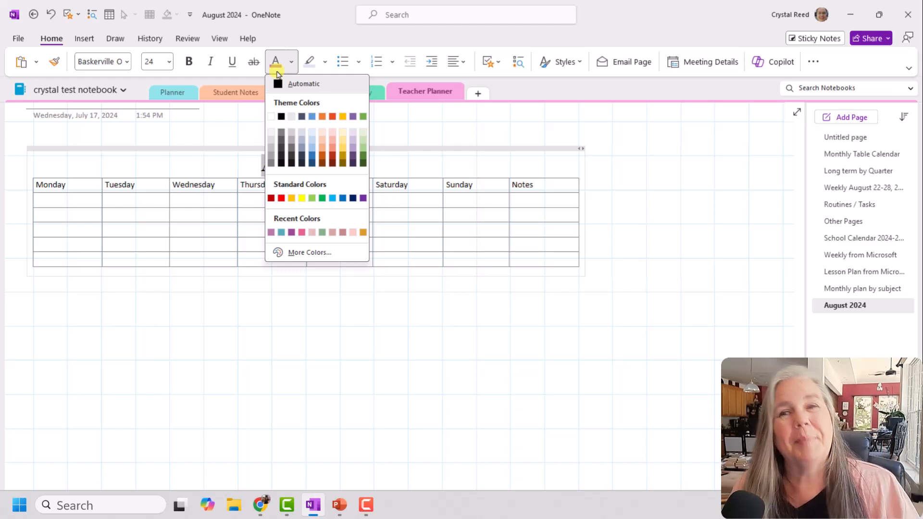
click(270, 233)
click(387, 166)
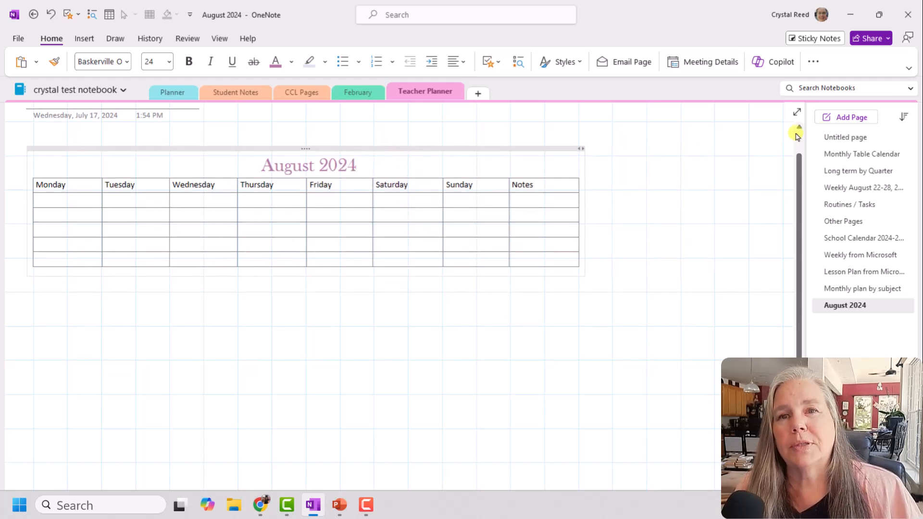
- Examine the date layout on the finished Monthly Table Calendar page, and return to the August 2024 page
click(830, 154)
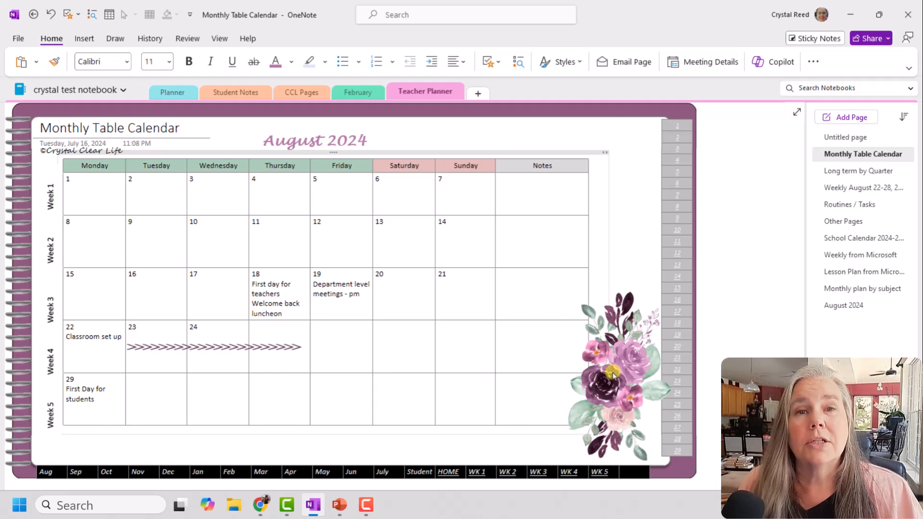
click(860, 307)
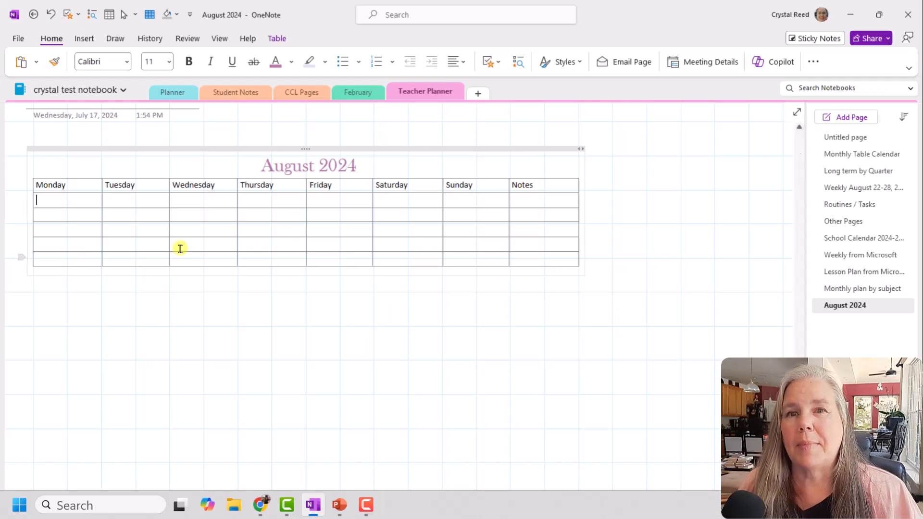
click(832, 153)
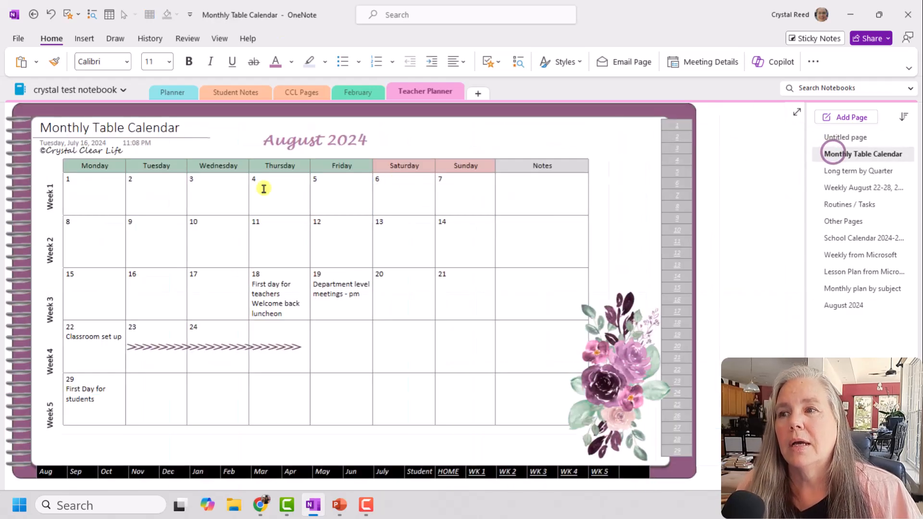
click(90, 190)
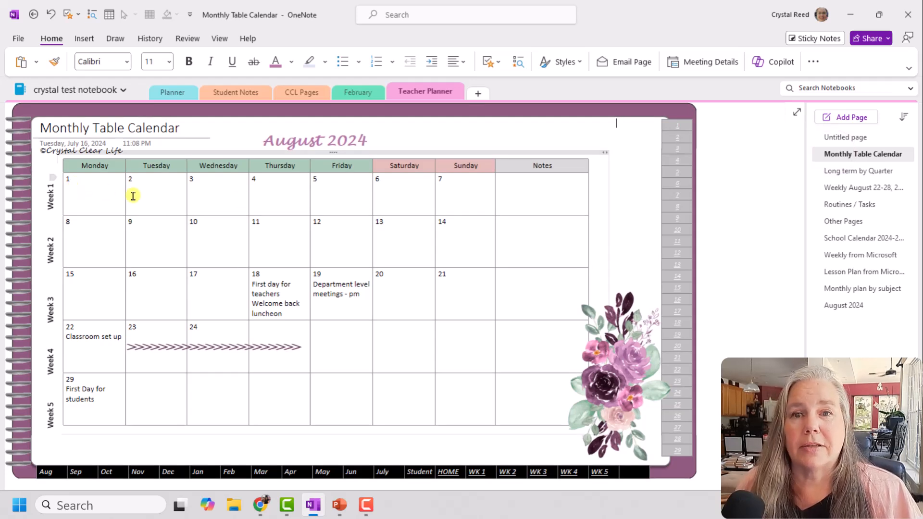
click(842, 307)
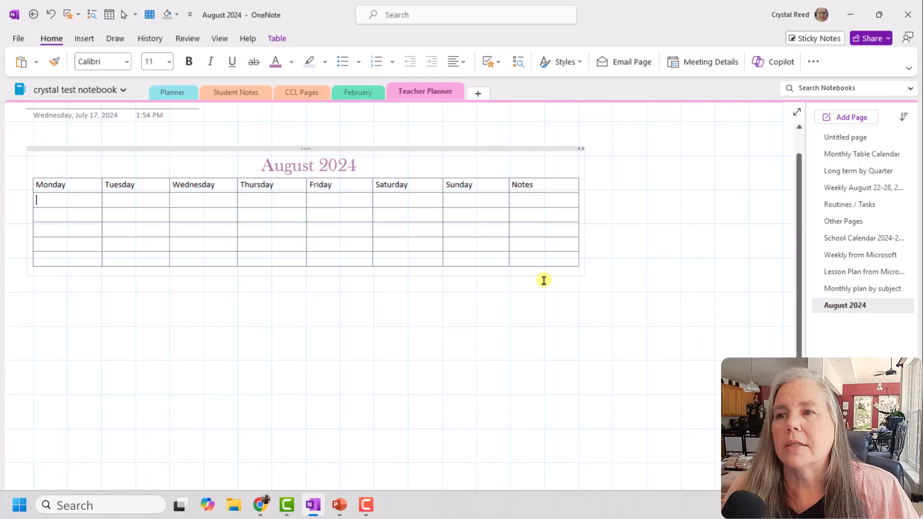
- Enter the dates 1 to 4 in the first week's row, from Thursday through Sunday
click(266, 203)
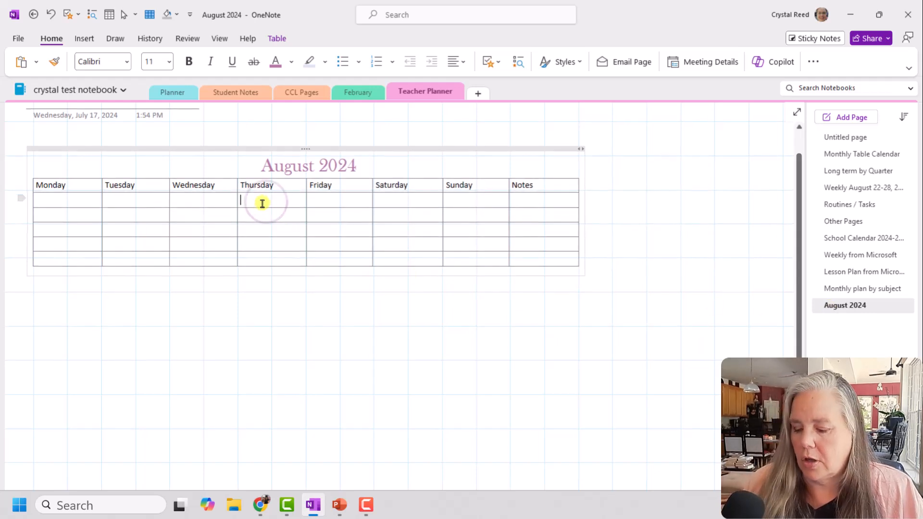
text(1)
click(310, 198)
text(2)
click(376, 199)
text(3)
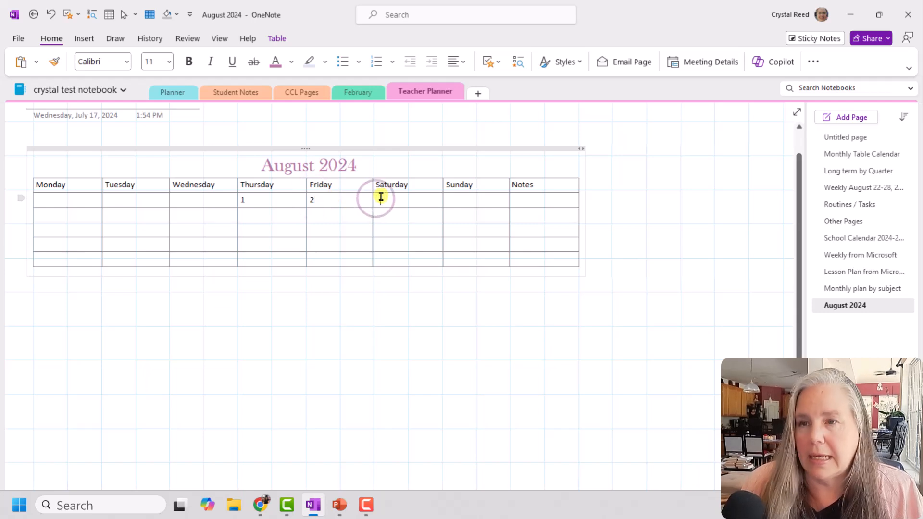
click(450, 198)
text(4)
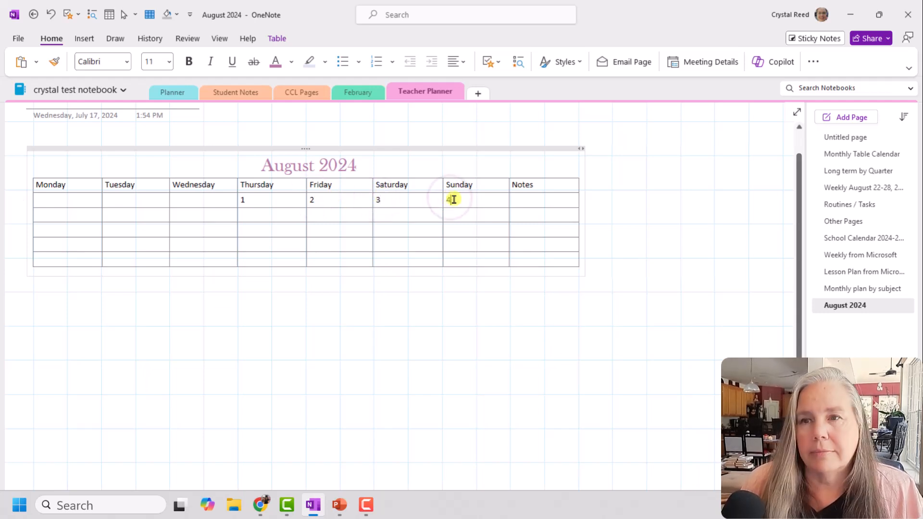
- Enter the dates 5 to 11 in the second week's row, from Monday through Sunday
click(44, 215)
text(5)
click(108, 214)
text(6)
click(177, 212)
text(7)
click(249, 213)
text(8)
click(313, 215)
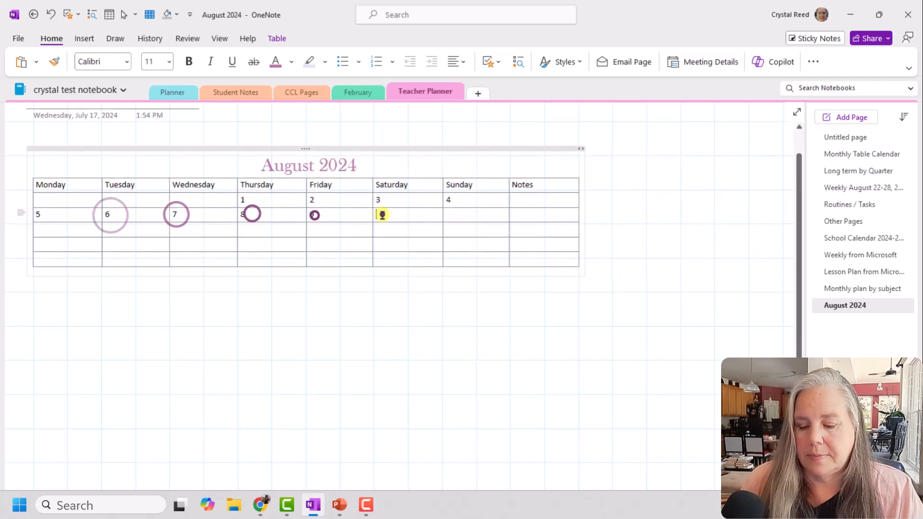
text(9)
- Fill the remaining three week rows with the dates 12 to 31, starting each row on Monday and ending on Saturday the 31st
click(52, 230)
text(12	13	14	15	16	17	18)
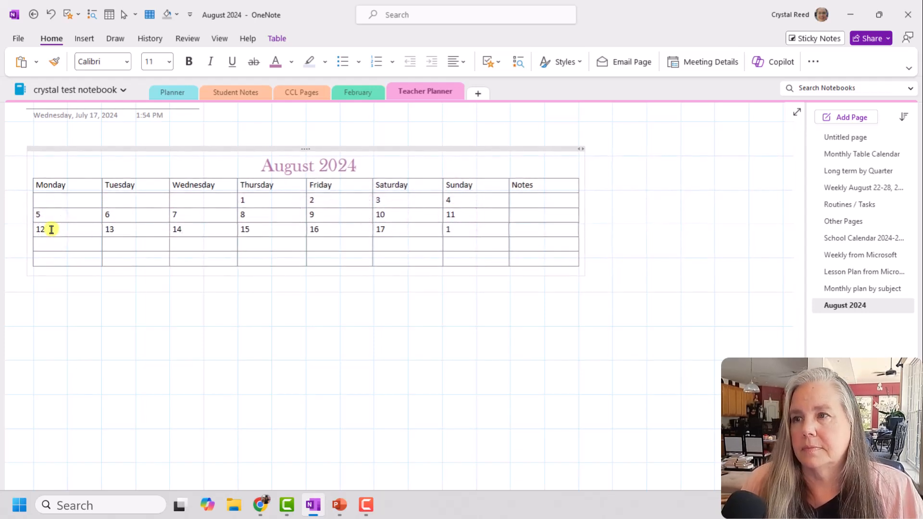
click(46, 242)
text(19	20	21	22	23	24	25)
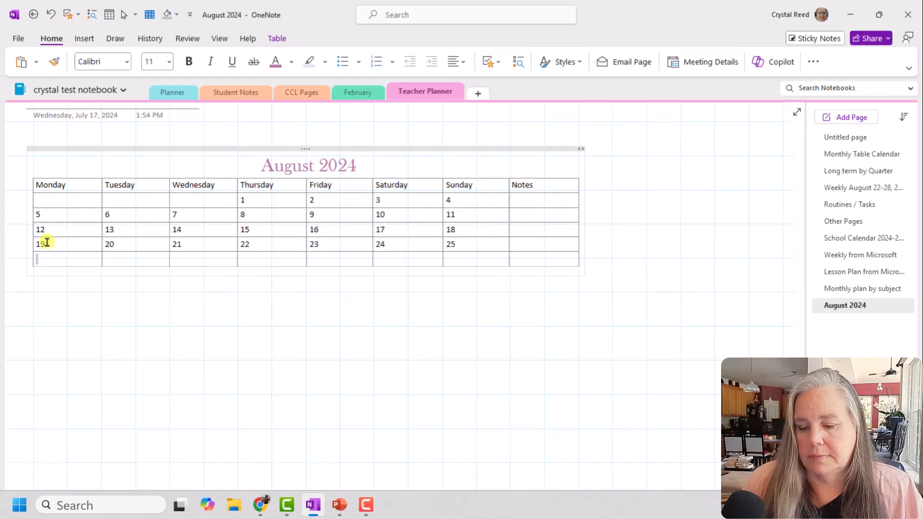
text(		26	27	28	29	30	31)
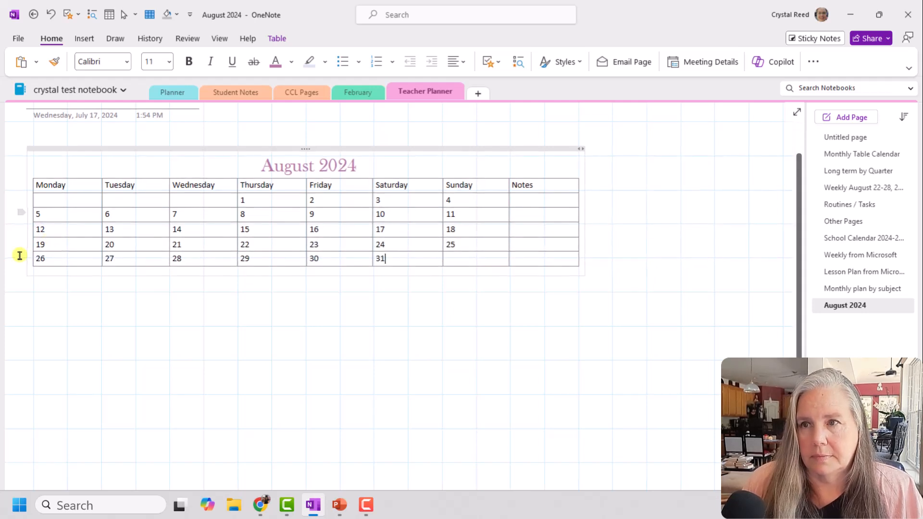
- Make the first and second week rows taller by adding three blank lines in each row's Notes cell
click(543, 242)
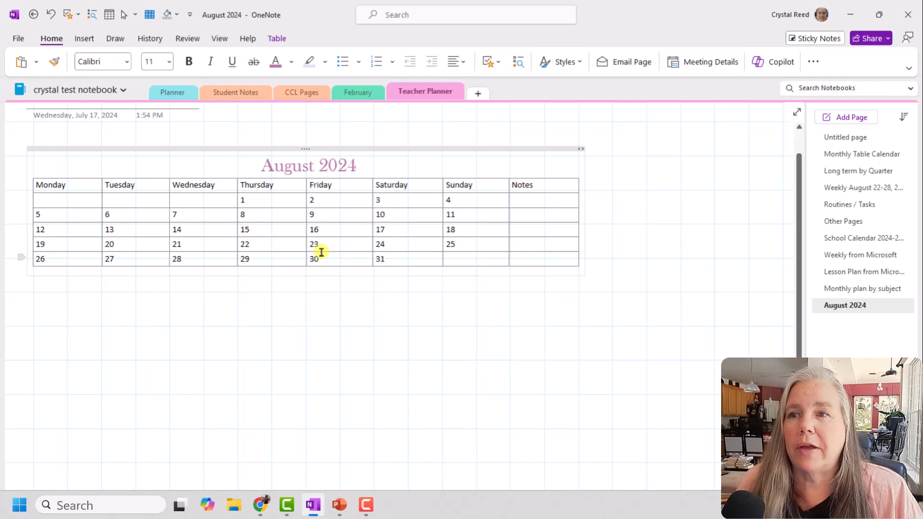
click(541, 198)
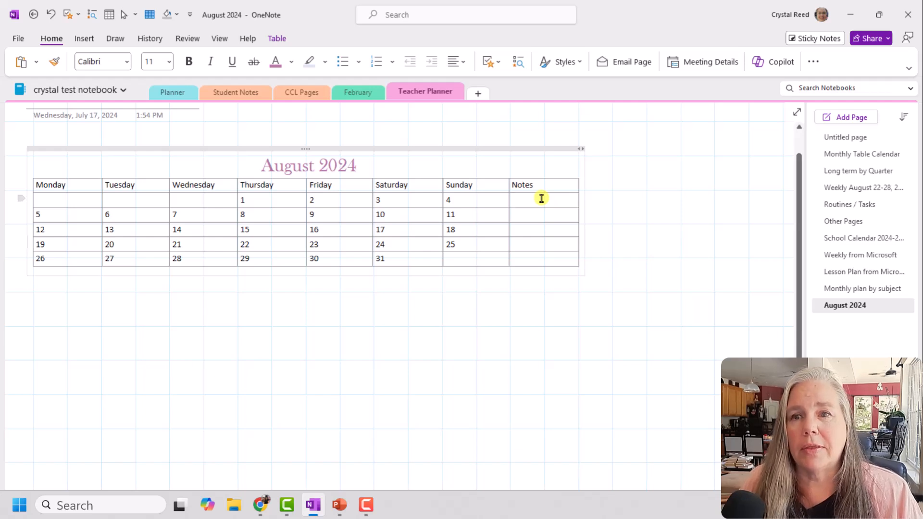
key(Return)
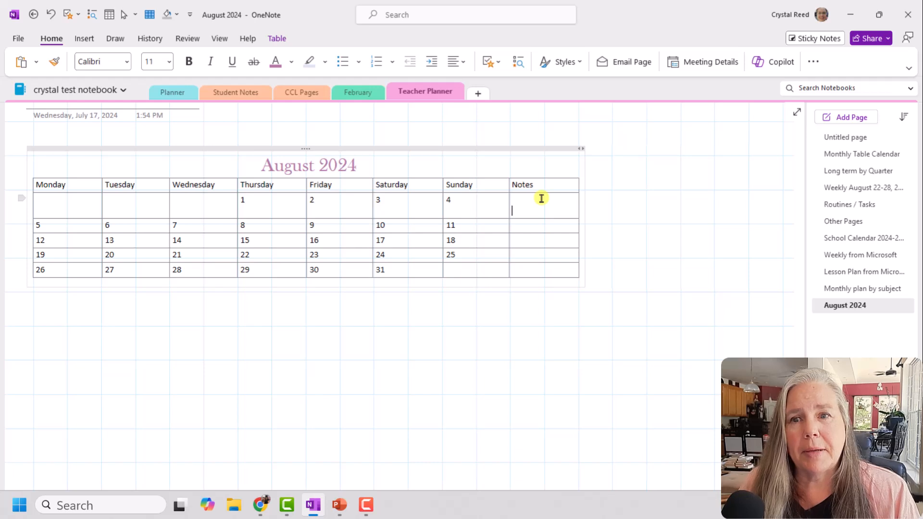
key(Return)
key(Return)
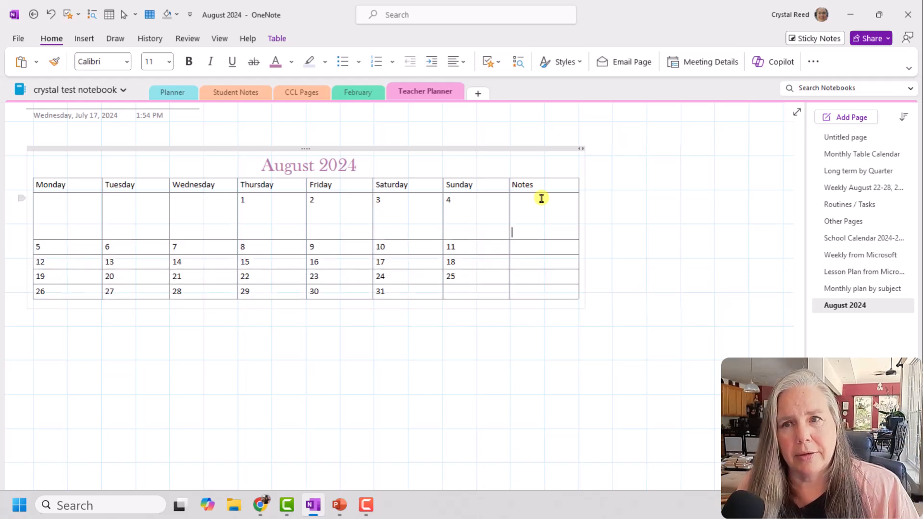
click(525, 246)
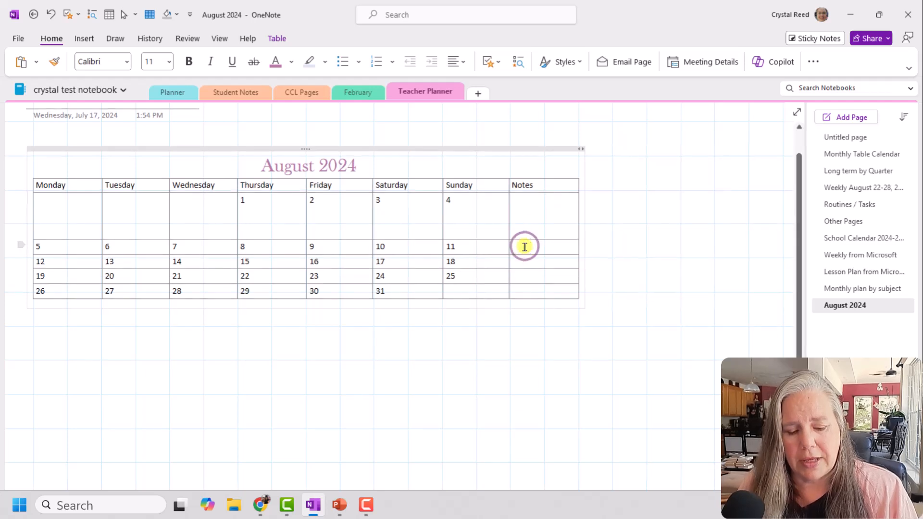
key(Return)
key(Return)
key(Return)
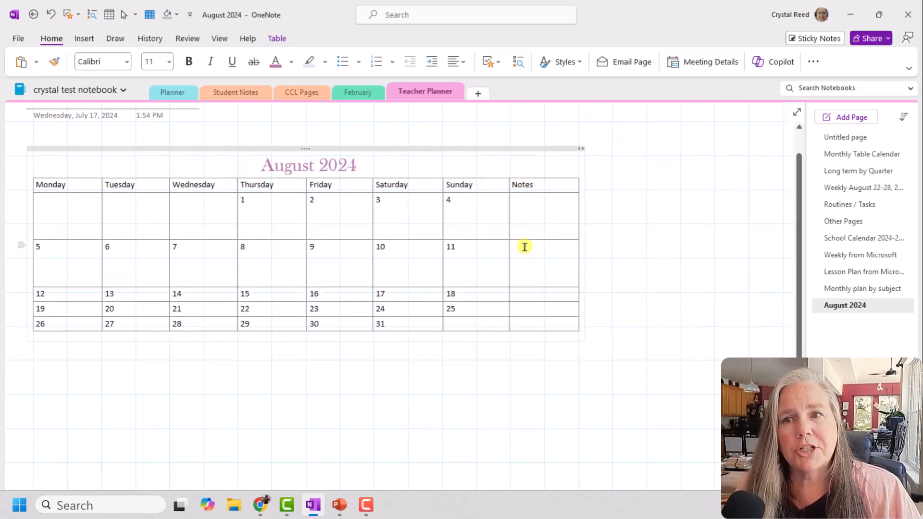
- Make the rows starting with 12 and 19 taller by adding three blank lines in each row's Notes cell
click(526, 294)
key(Return)
key(Return)
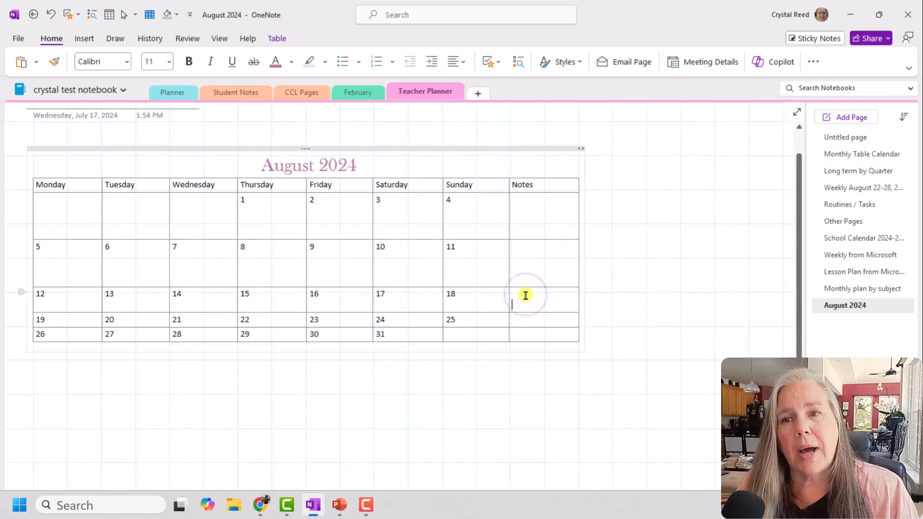
key(Return)
click(525, 342)
key(Return)
key(Return)
key(Return)
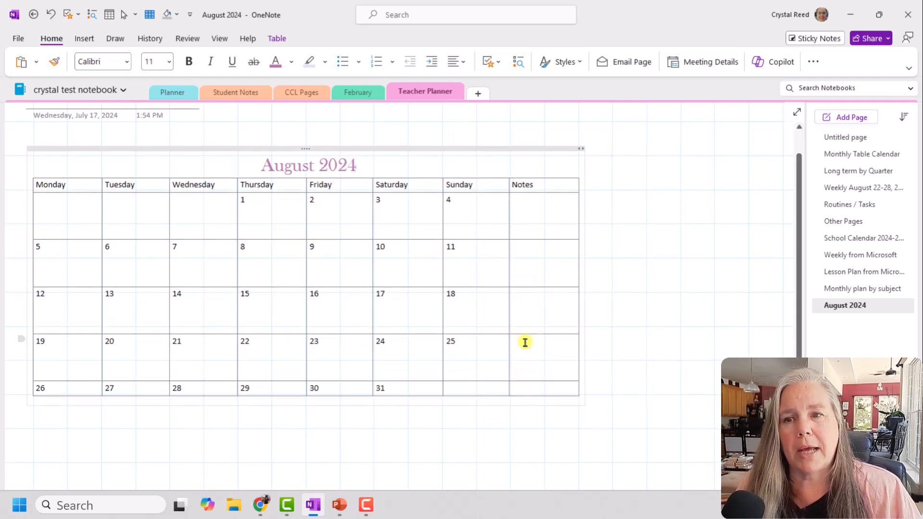
click(521, 385)
key(Tab)
key(ctrl+z)
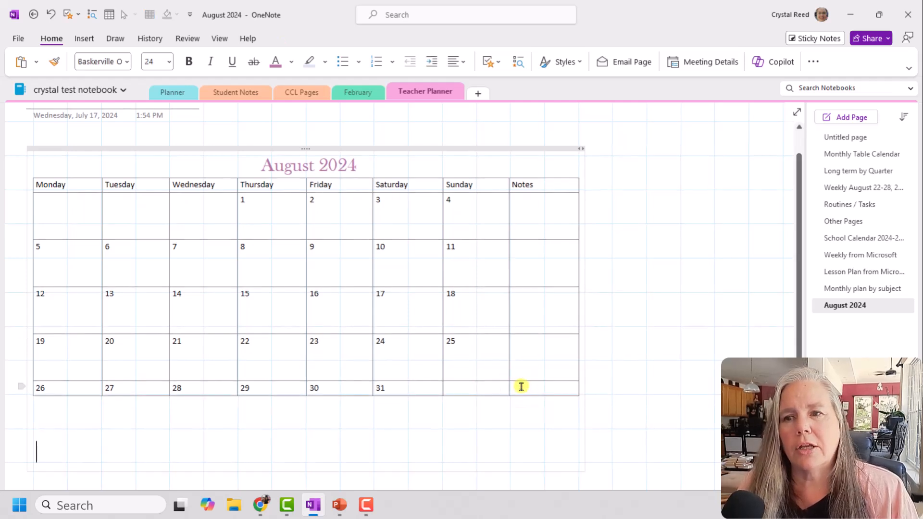
- Make the last week's row taller by adding four blank lines in its empty Sunday cell
click(470, 387)
key(Return)
key(Return)
key(Return)
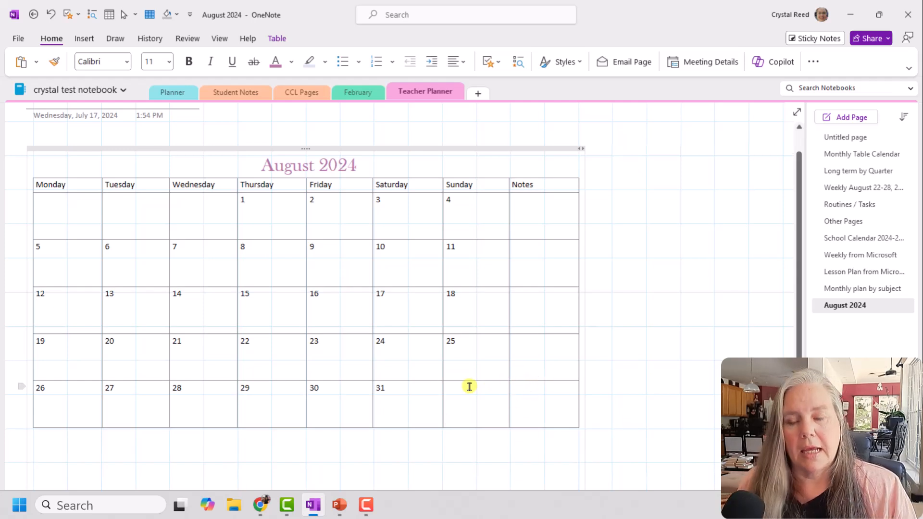
key(Return)
- Add one more blank line in the Notes cells of the rows starting with 19, 12 and 5
click(466, 346)
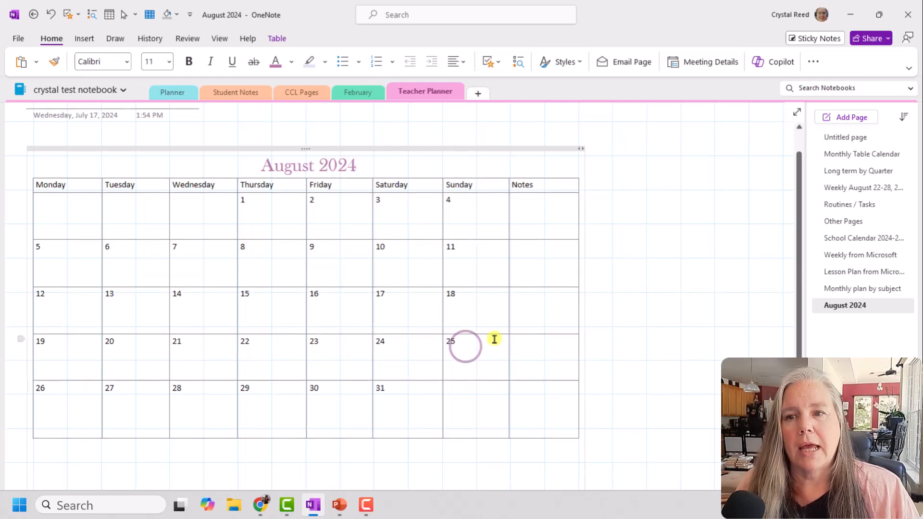
click(535, 357)
key(Return)
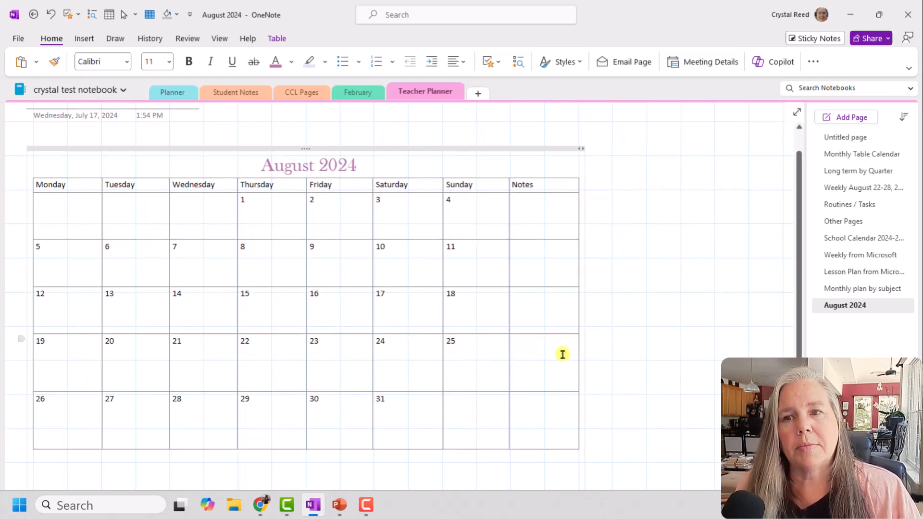
click(539, 304)
key(Return)
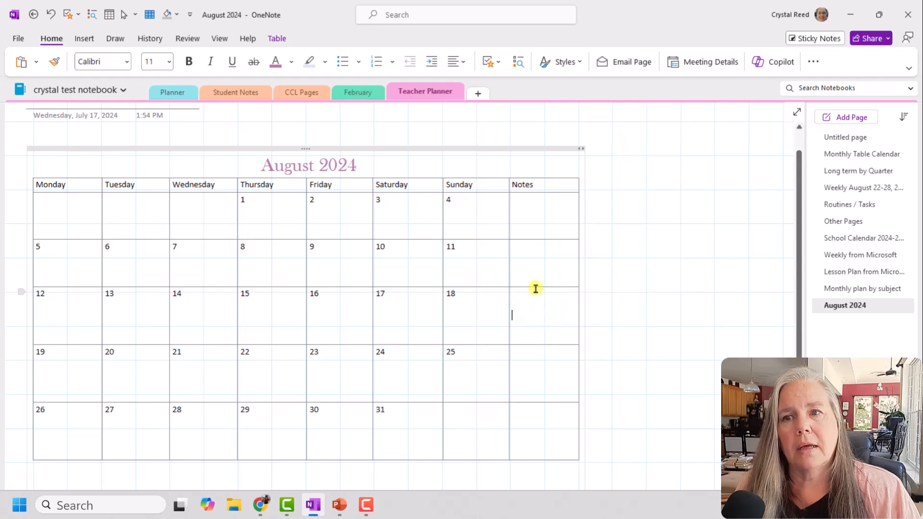
click(531, 264)
key(Return)
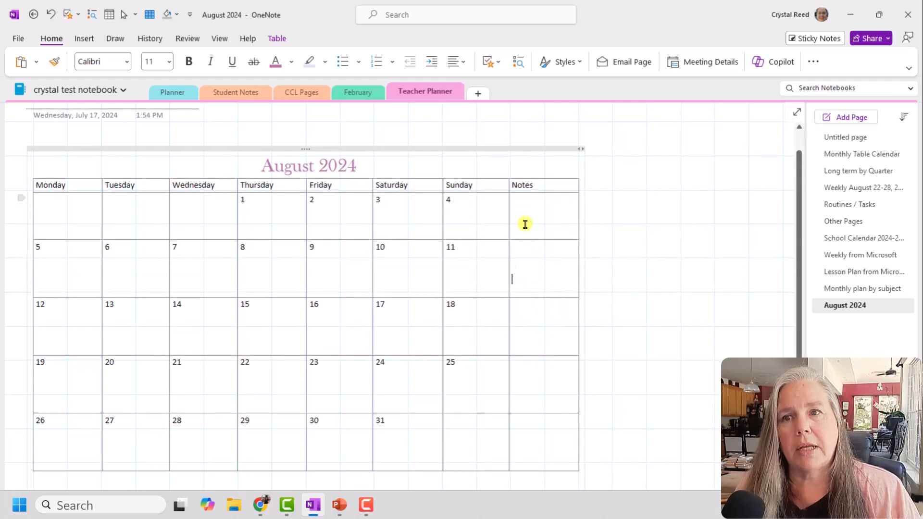
- Add one more blank line in the first week's Notes cell to match the height of the other rows
click(522, 213)
key(Return)
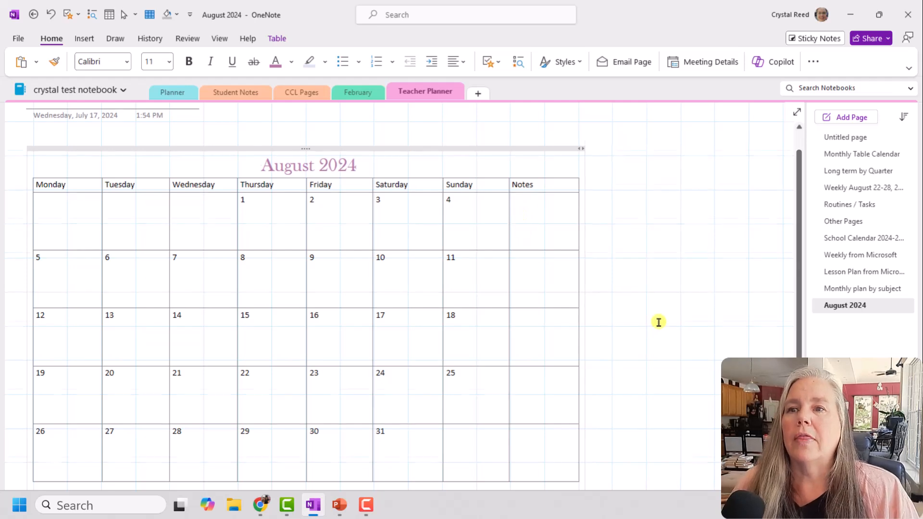
scroll(657, 322, down, 1)
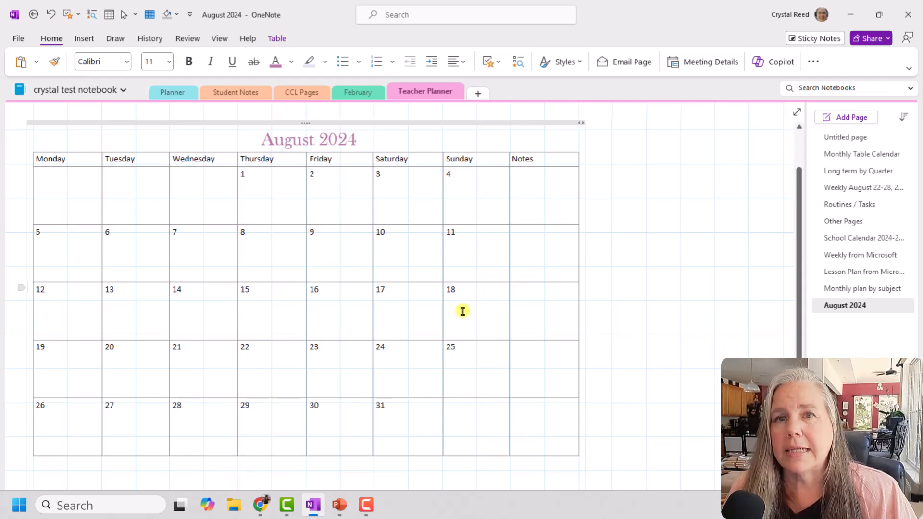
- Enter "First Teacher Day" in the cell for Wednesday the 21st, placing the text on its own line below the date
click(126, 364)
click(110, 361)
click(184, 352)
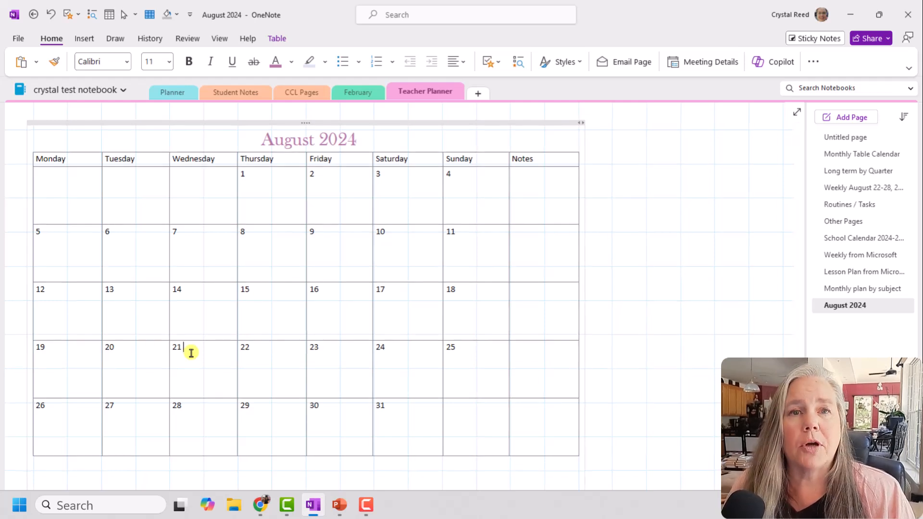
text(F)
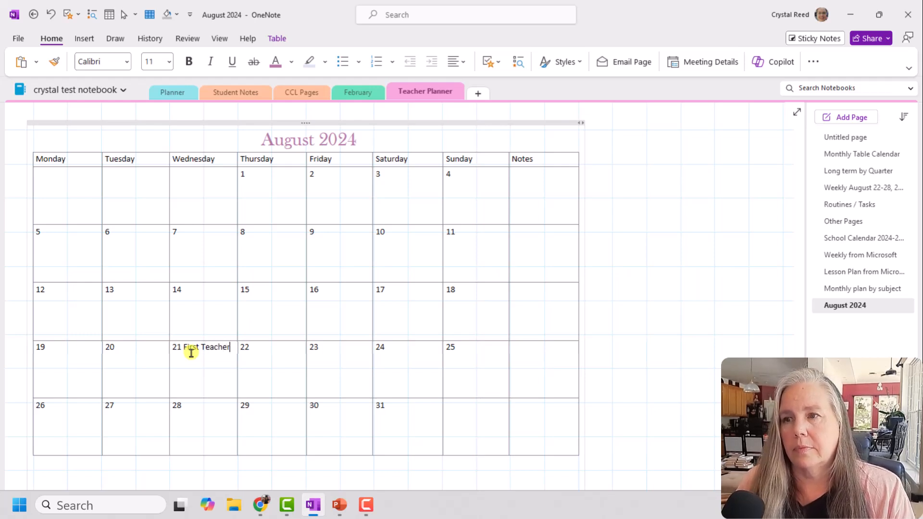
text(irst Teacher)
key(Return)
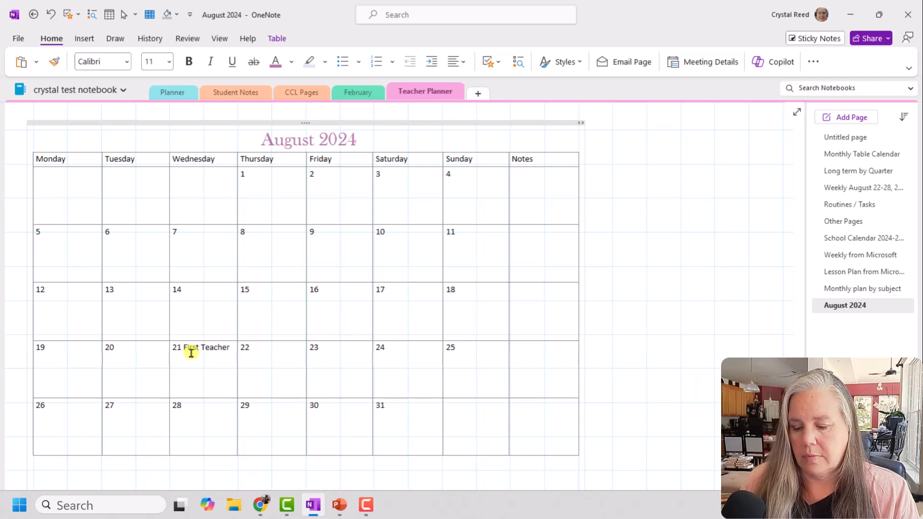
text(Day)
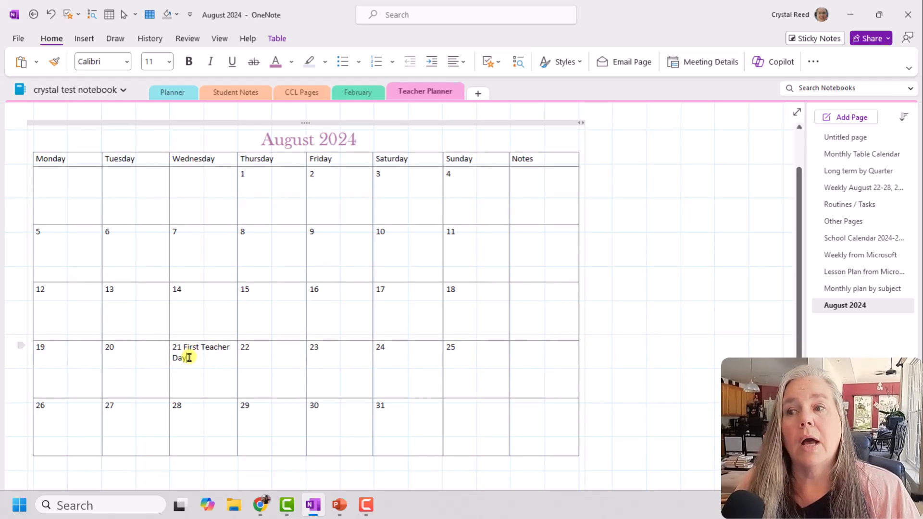
click(184, 347)
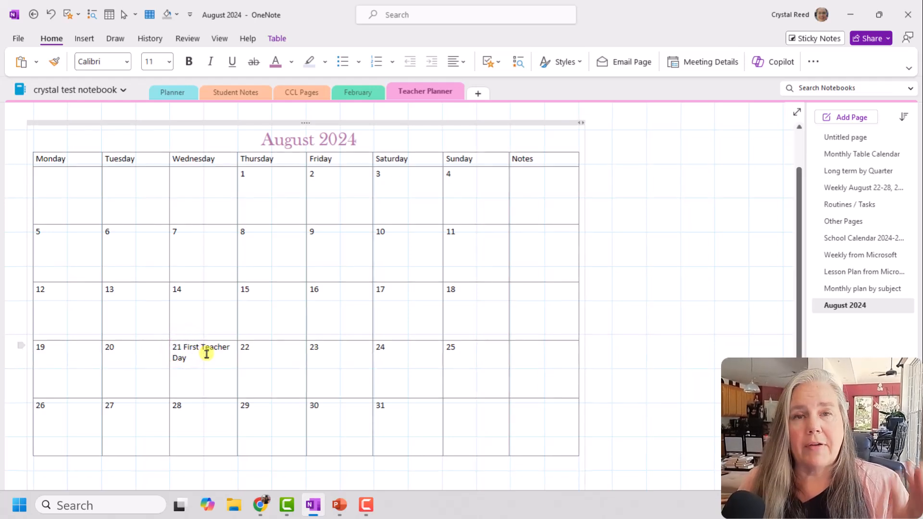
key(Return)
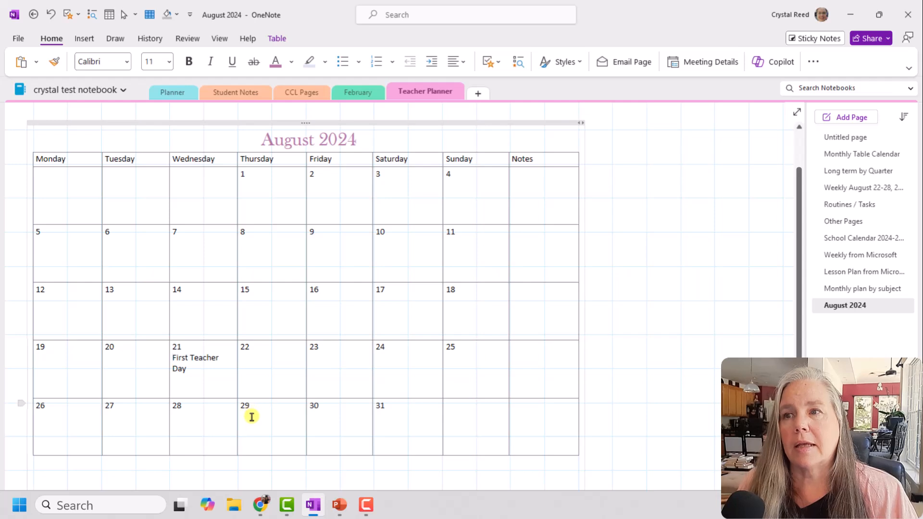
- Enter "First Student Day" on a new line below the date in the cell for Wednesday the 28th
click(195, 417)
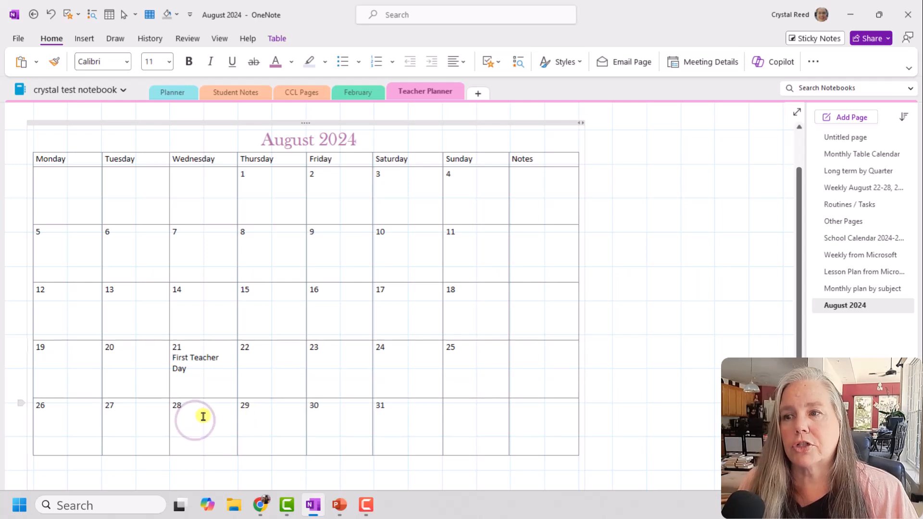
key(Return)
text(Fir)
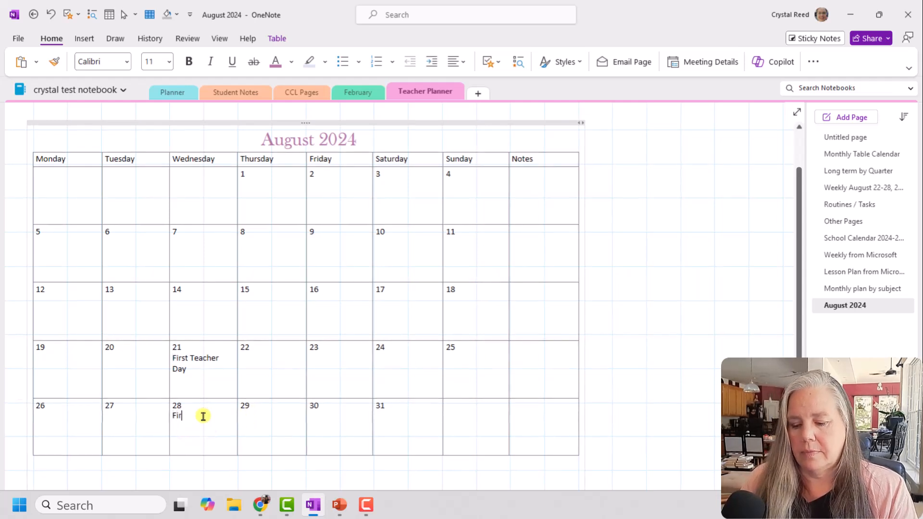
text(st Student Day)
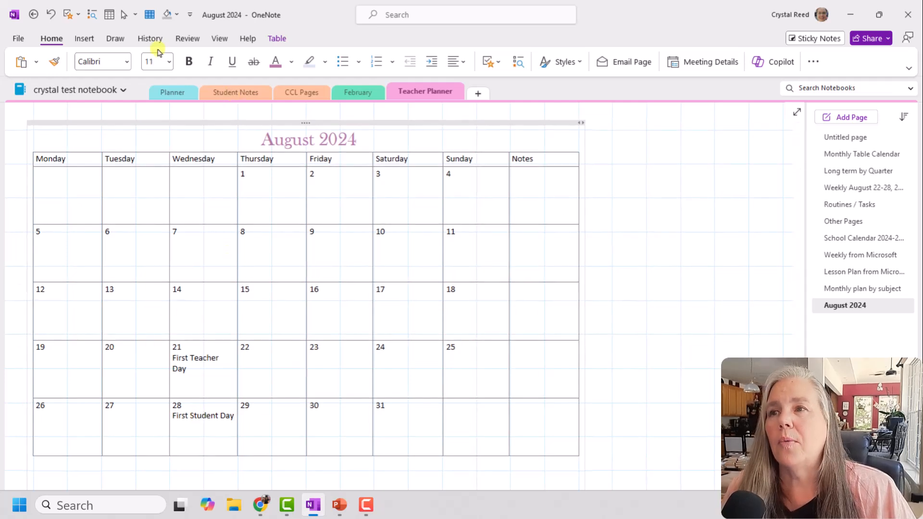
- Draw a straight horizontal line with the purple pen across the lower part of the cells for the 22nd and 23rd
click(116, 40)
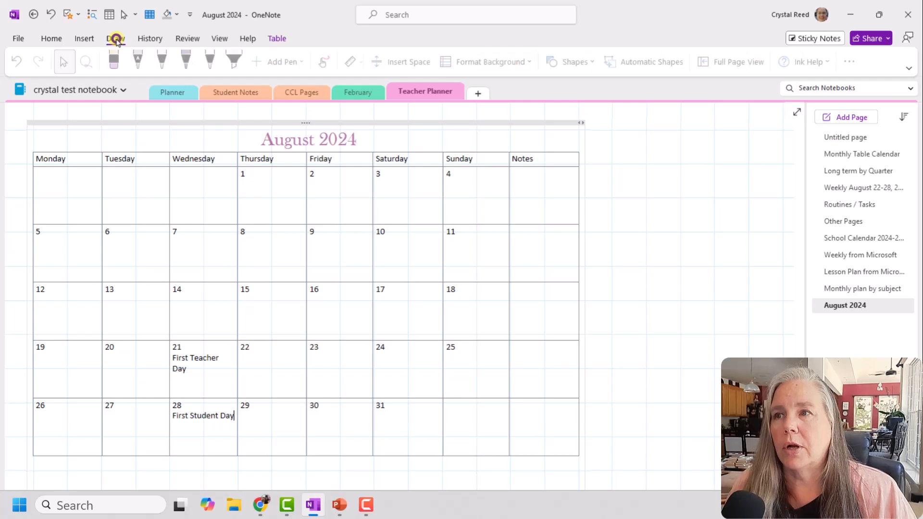
click(188, 63)
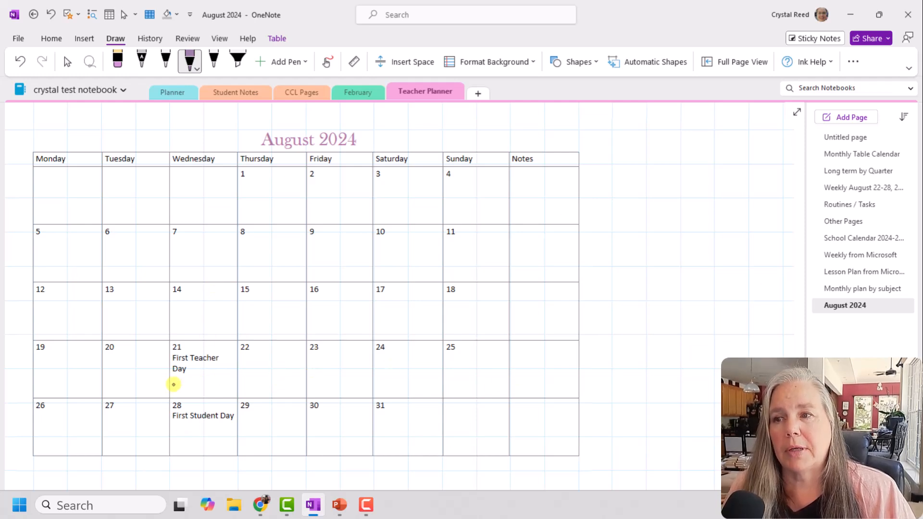
drag(243, 390, 370, 392)
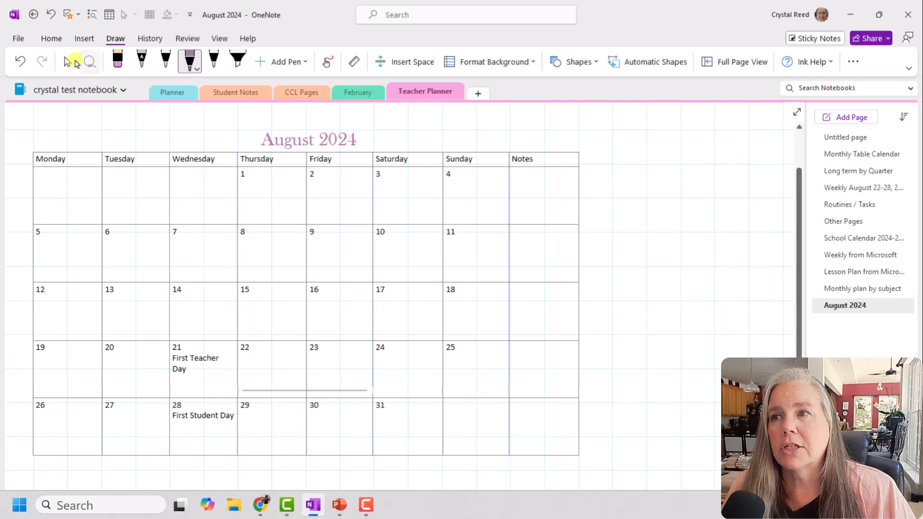
- Enter "Classroom set up" below the date in the cell for the 22nd and move the purple line up directly beneath that text
click(62, 61)
click(249, 369)
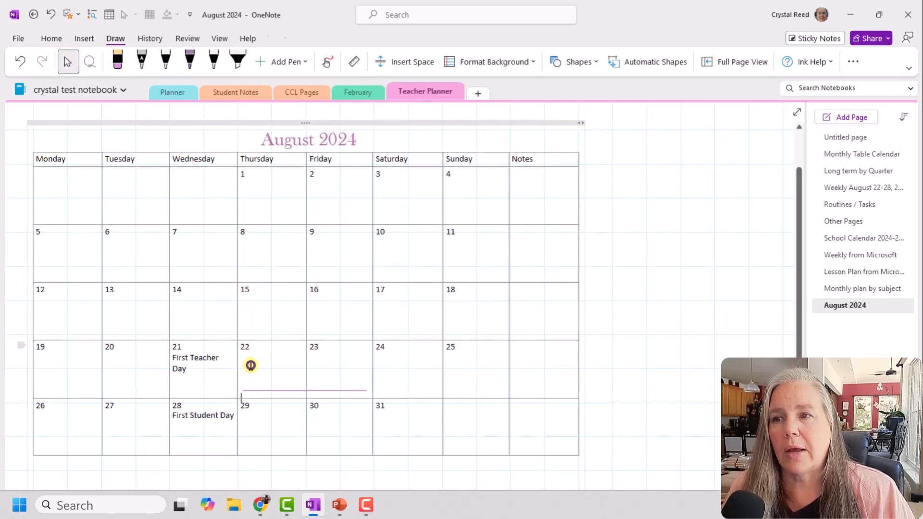
click(246, 380)
click(254, 349)
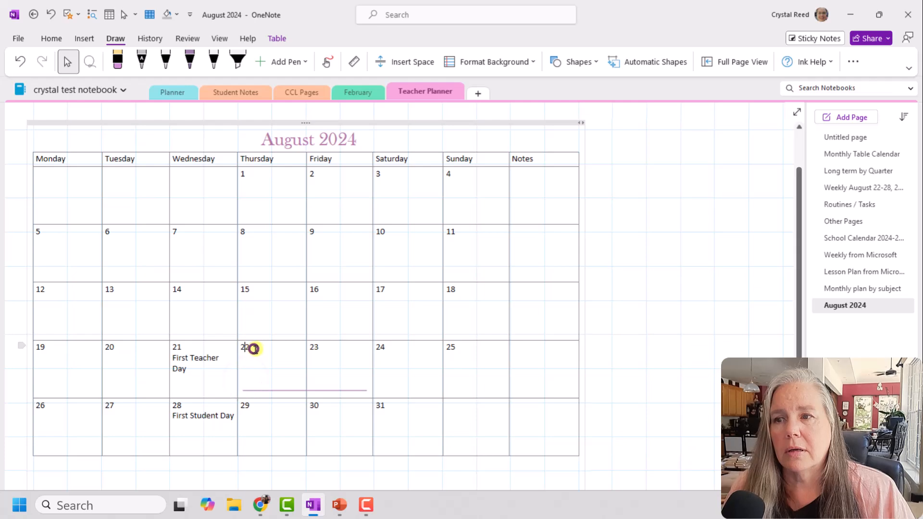
key(Down)
key(Down)
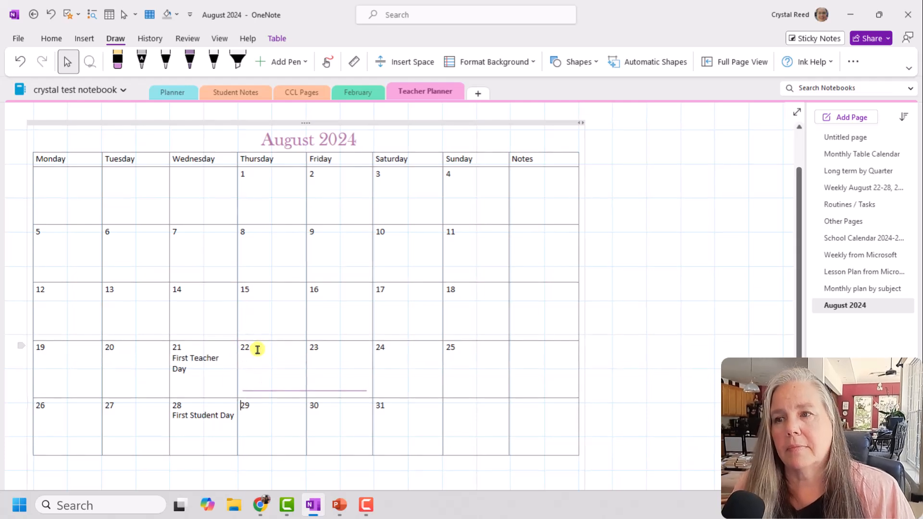
click(256, 350)
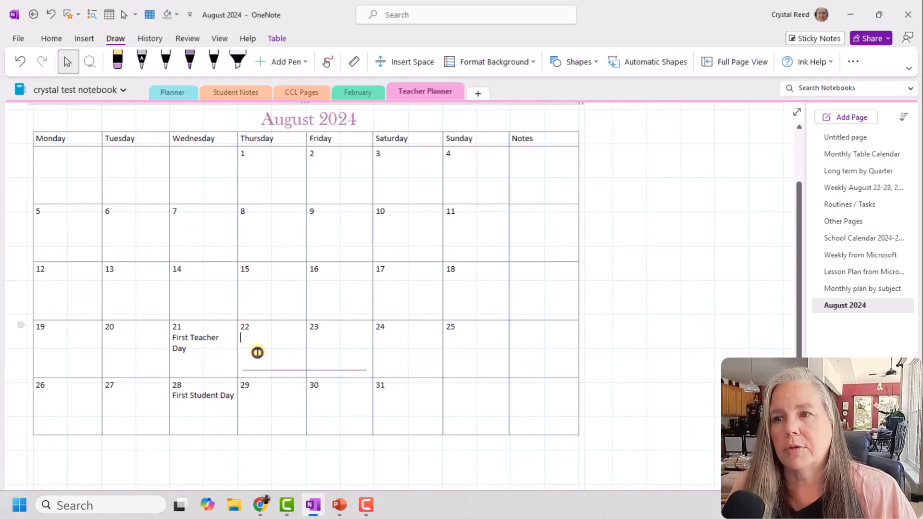
text(Classroom se)
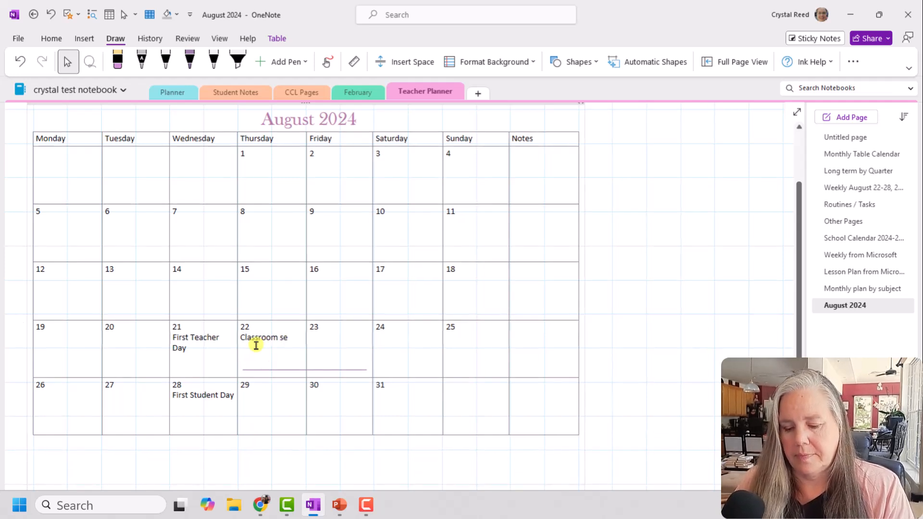
text(t up)
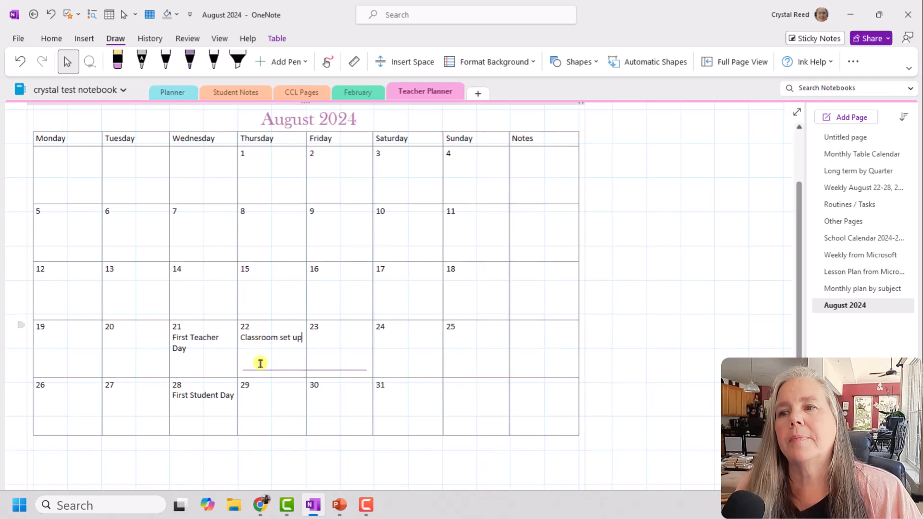
drag(271, 372, 273, 352)
click(275, 369)
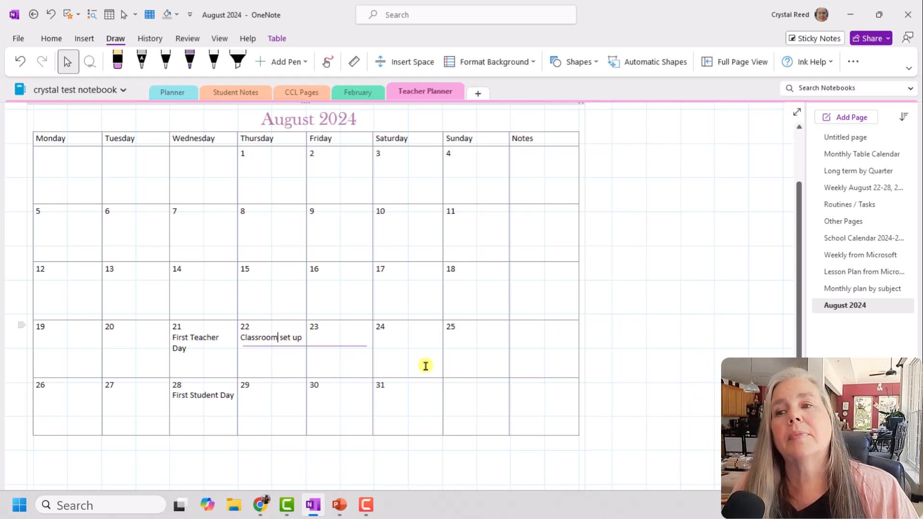
- Change the line under "Classroom set up" to the fourth preset thickness and the light purple recent color
click(352, 347)
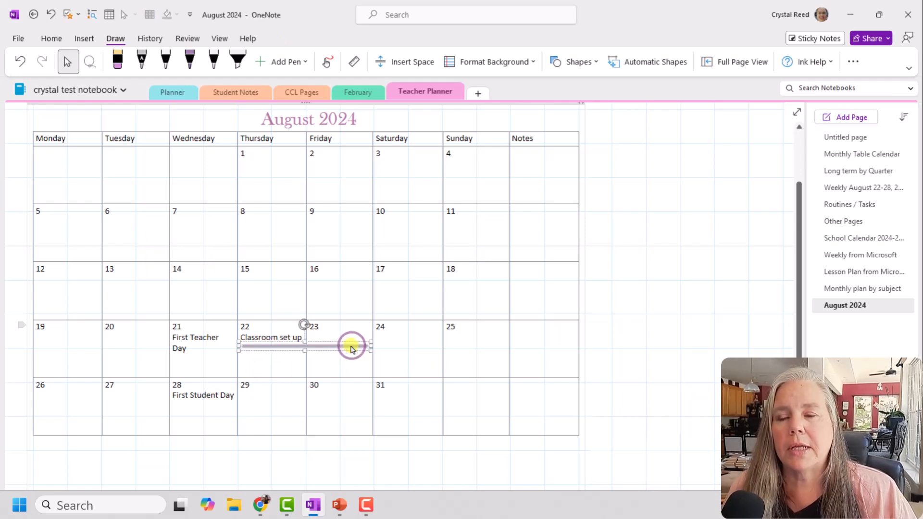
right_click(352, 346)
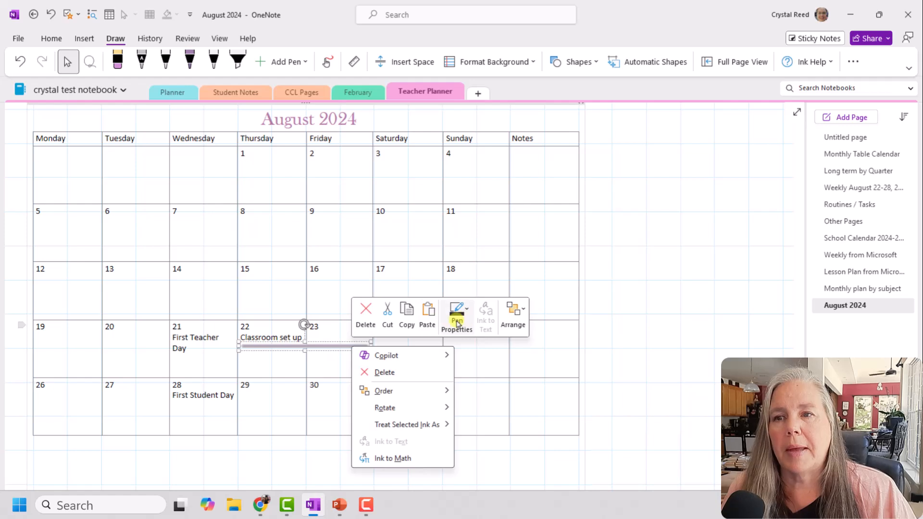
click(457, 317)
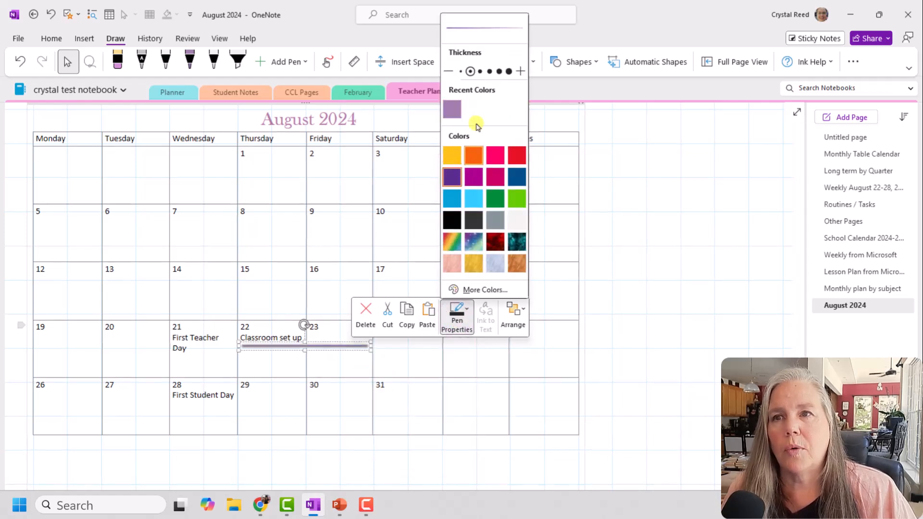
click(489, 72)
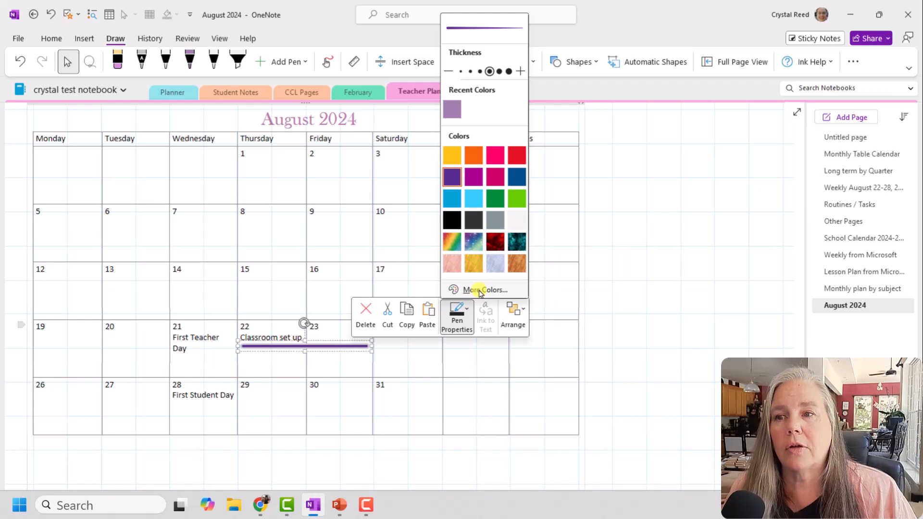
click(453, 110)
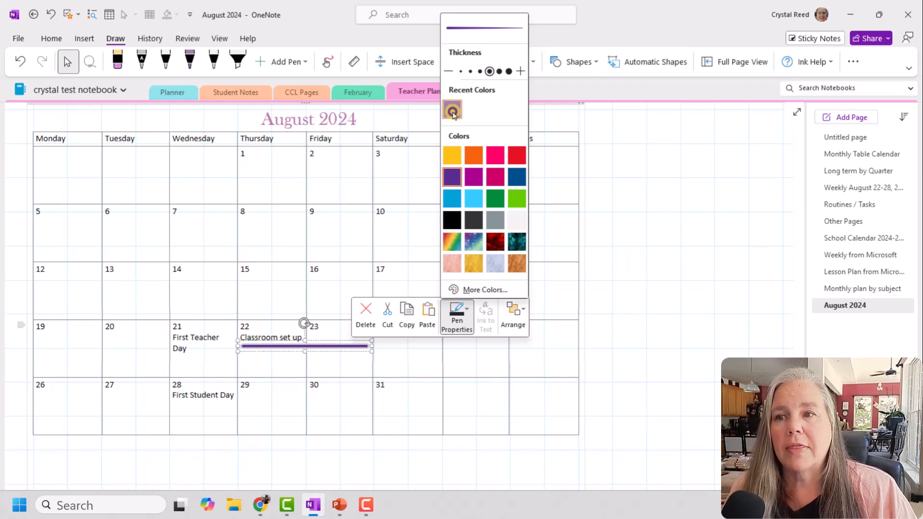
click(432, 356)
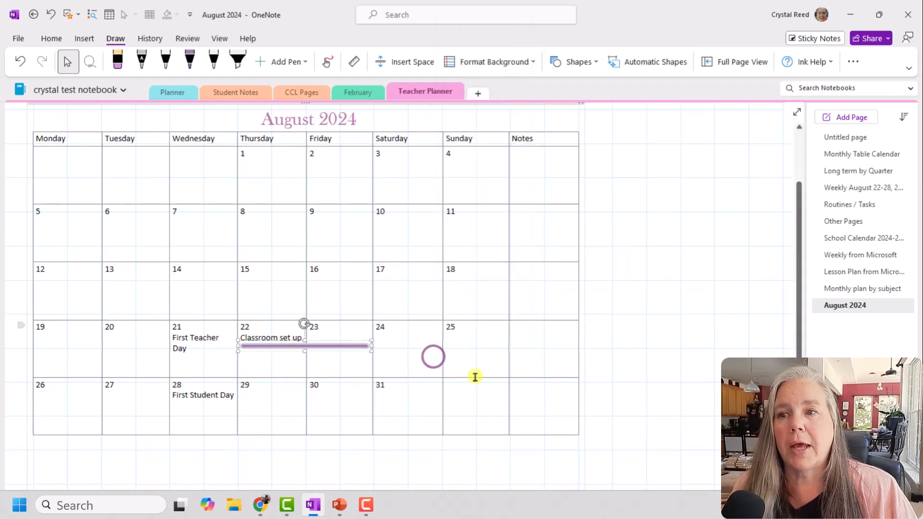
click(622, 372)
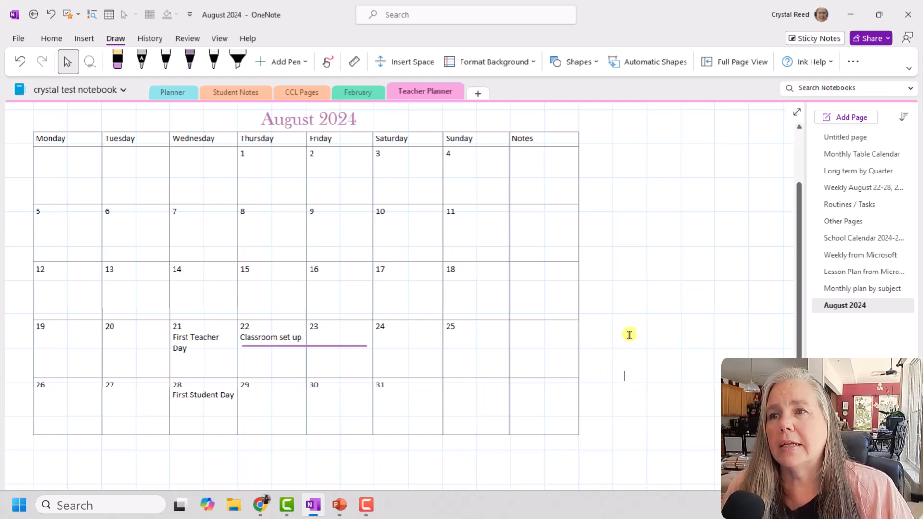
- Examine the arrow line on the Monthly Table Calendar page as an example, and return to the August 2024 page
scroll(631, 357, up, 1)
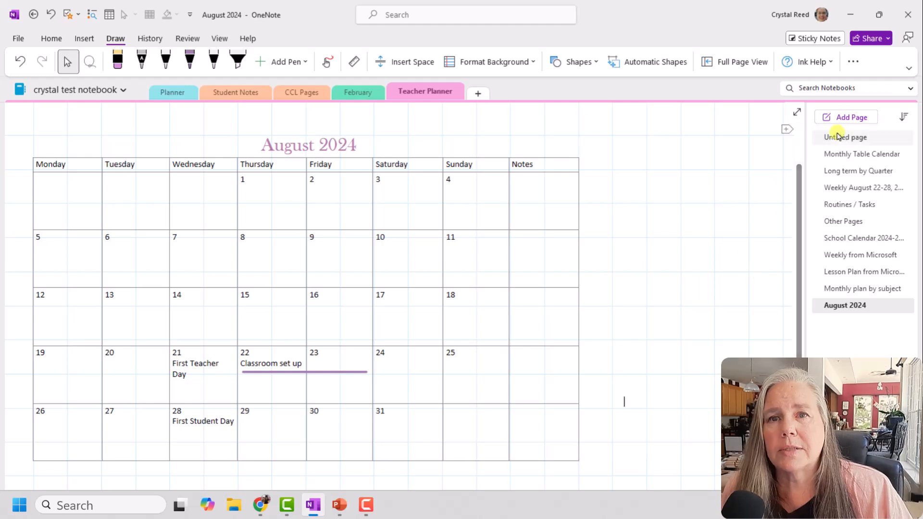
click(858, 154)
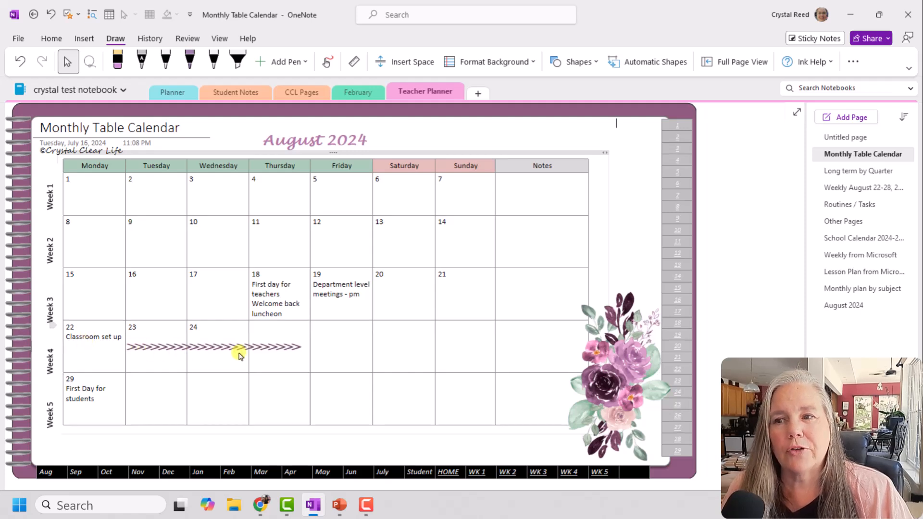
click(208, 347)
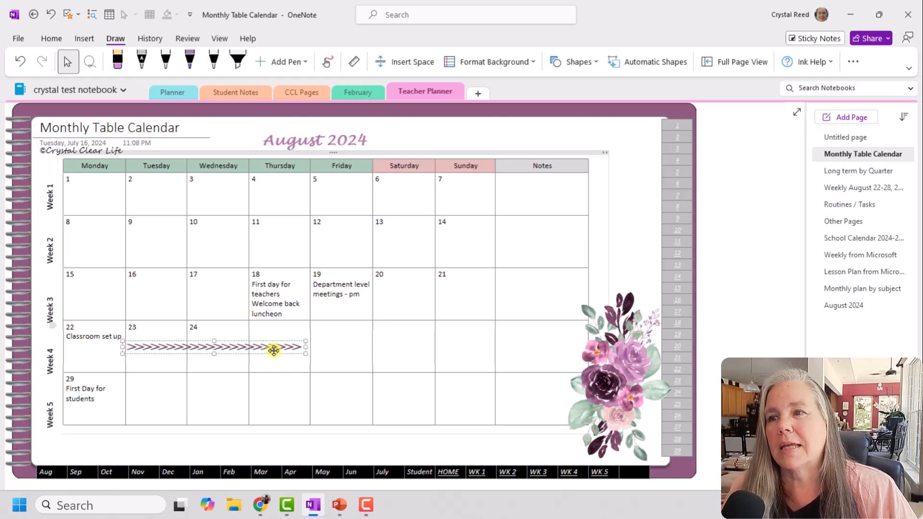
click(641, 263)
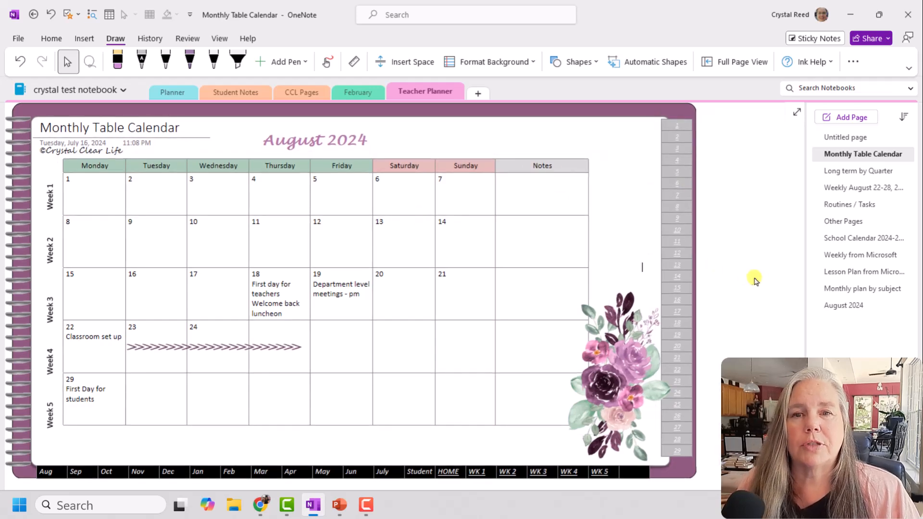
click(829, 306)
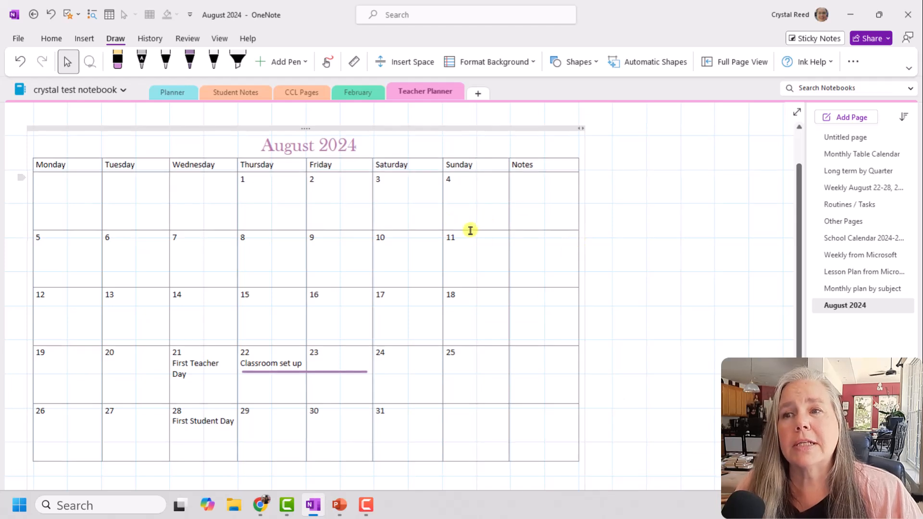
- Shade the Monday to Friday header cells of the August 2024 table with the green recent color
drag(72, 164, 319, 165)
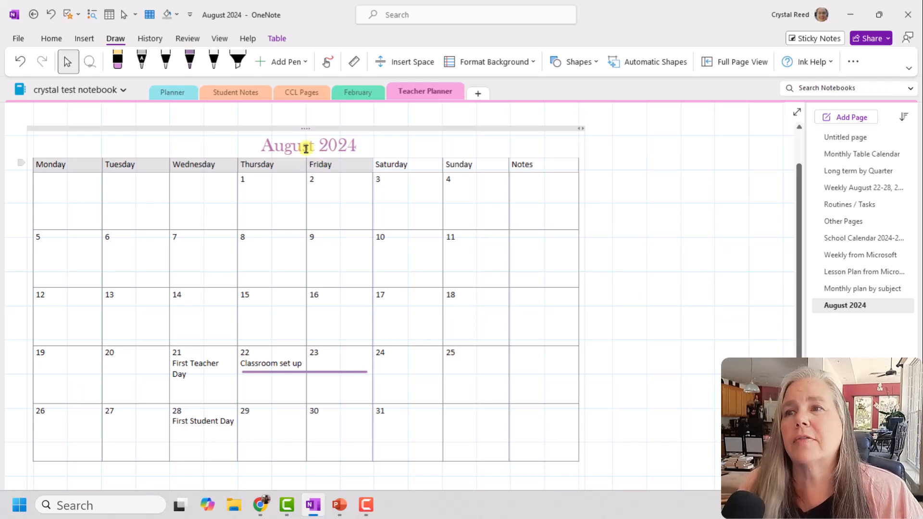
click(178, 17)
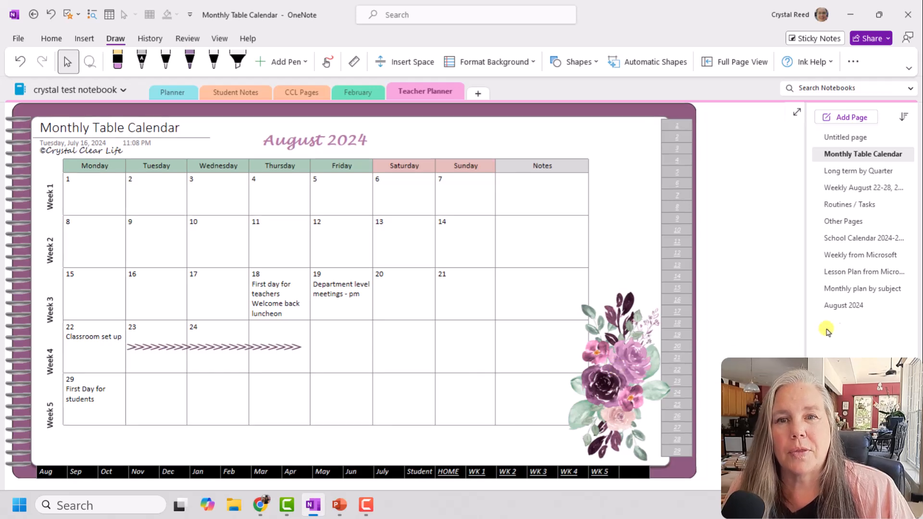
click(839, 307)
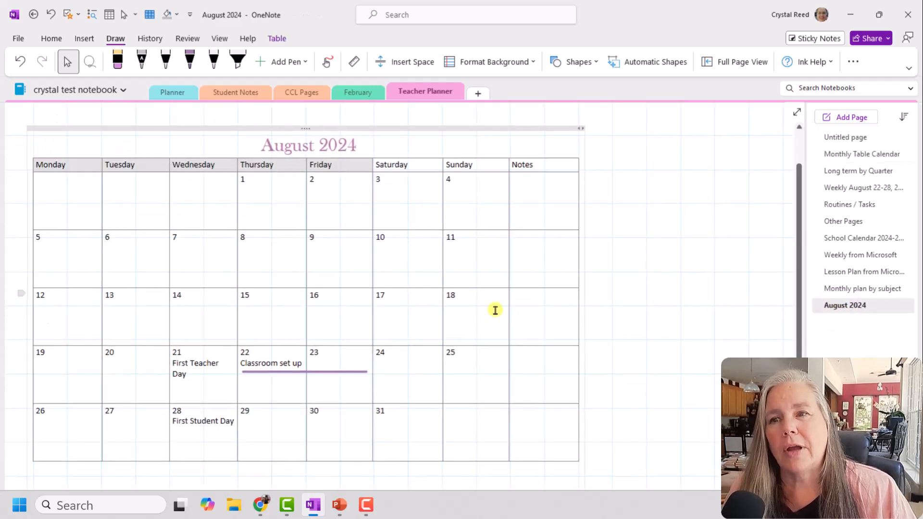
click(91, 171)
drag(72, 166, 129, 167)
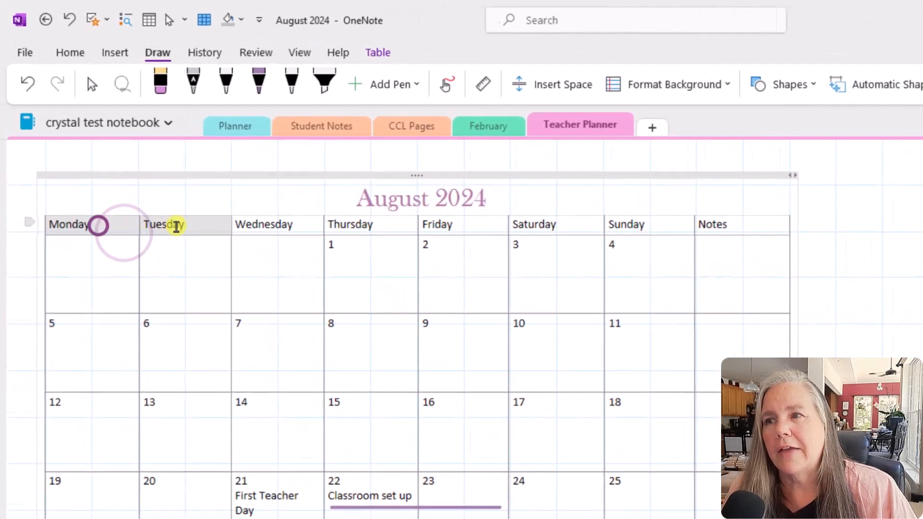
drag(176, 226, 435, 224)
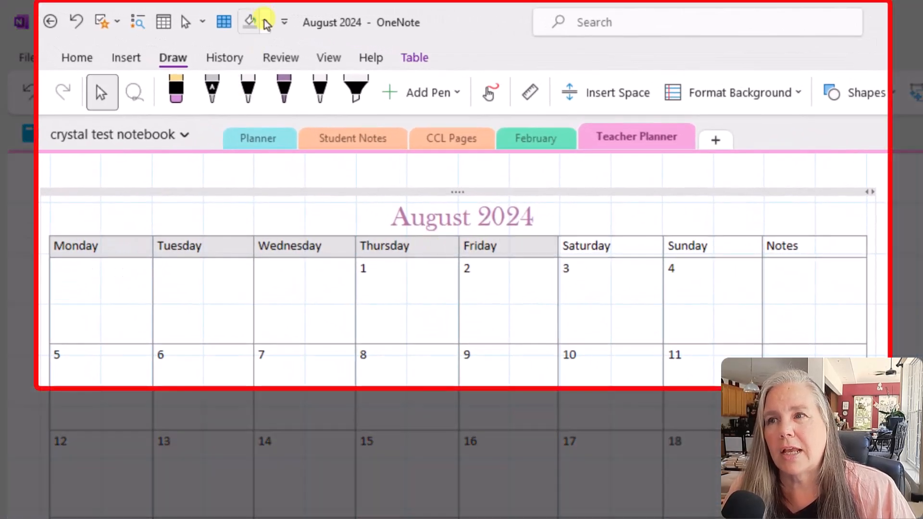
click(265, 22)
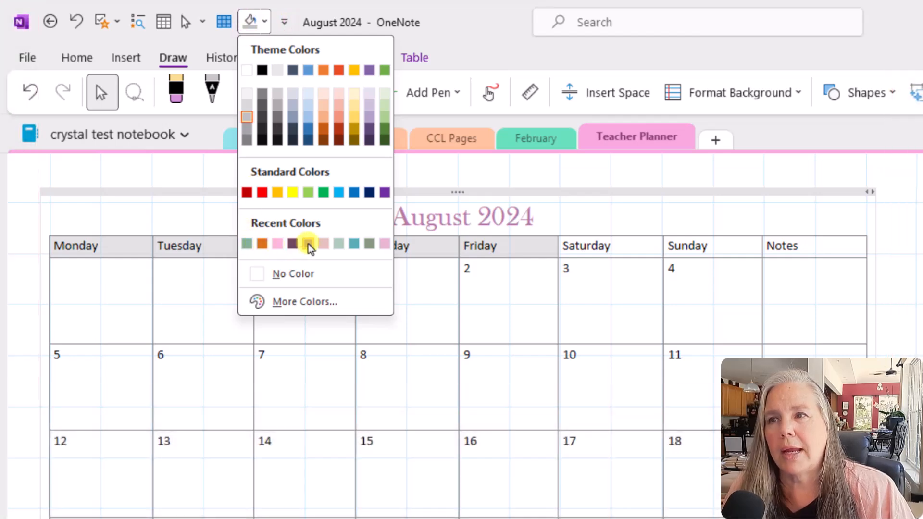
click(247, 245)
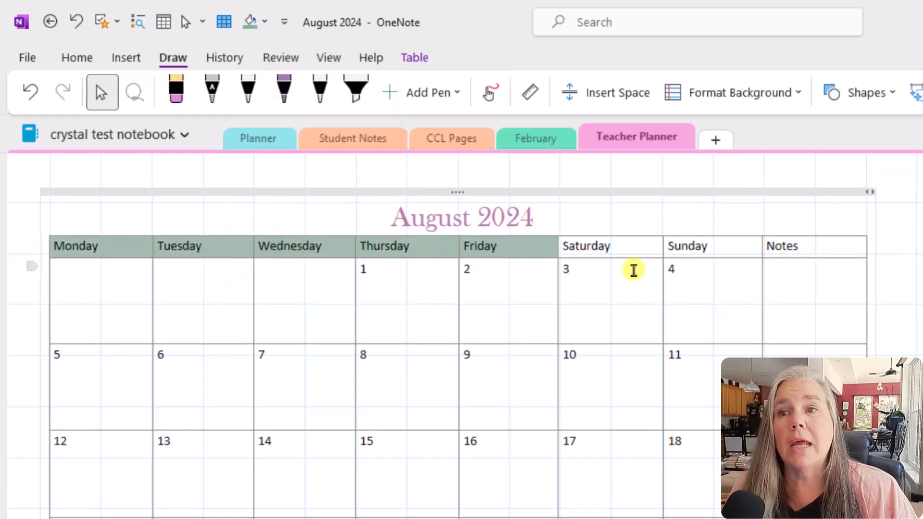
- Shade the Saturday and Sunday header cells with the light pink recent color
drag(612, 250, 686, 250)
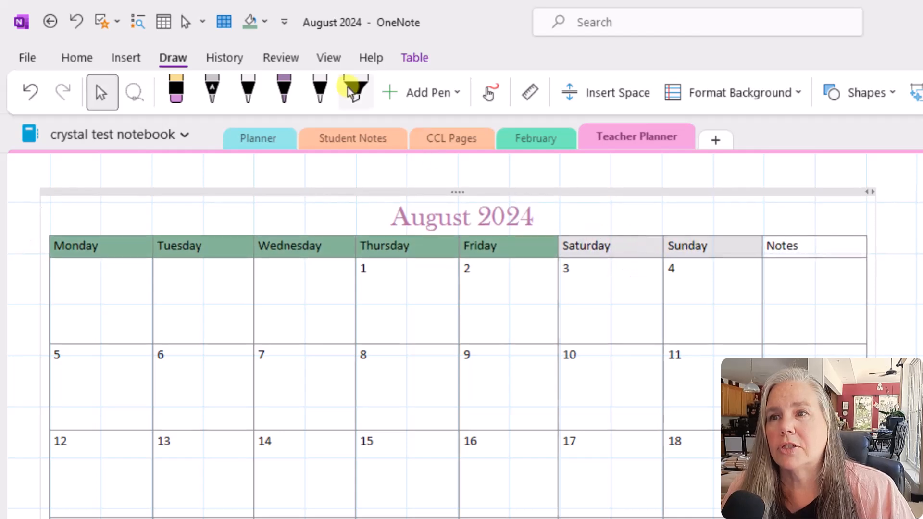
click(268, 22)
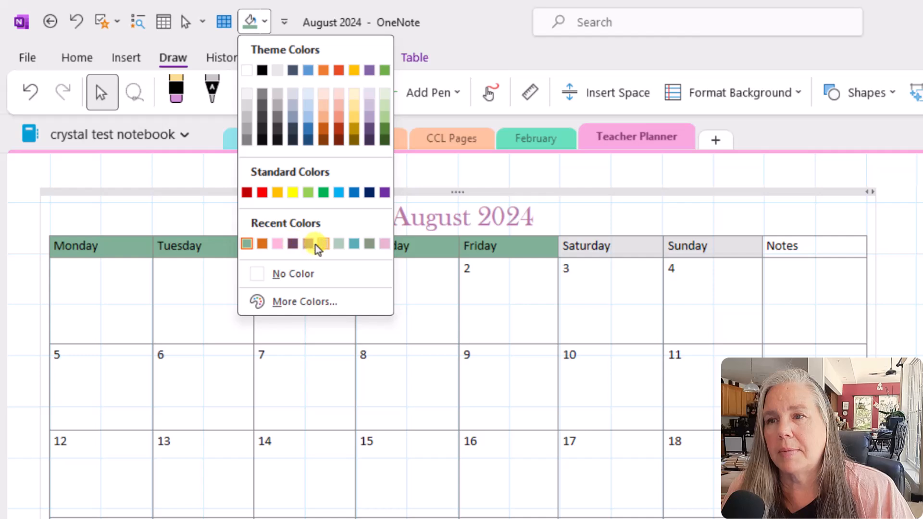
click(320, 245)
- Shade the Notes header cell with a light gray theme color
click(787, 241)
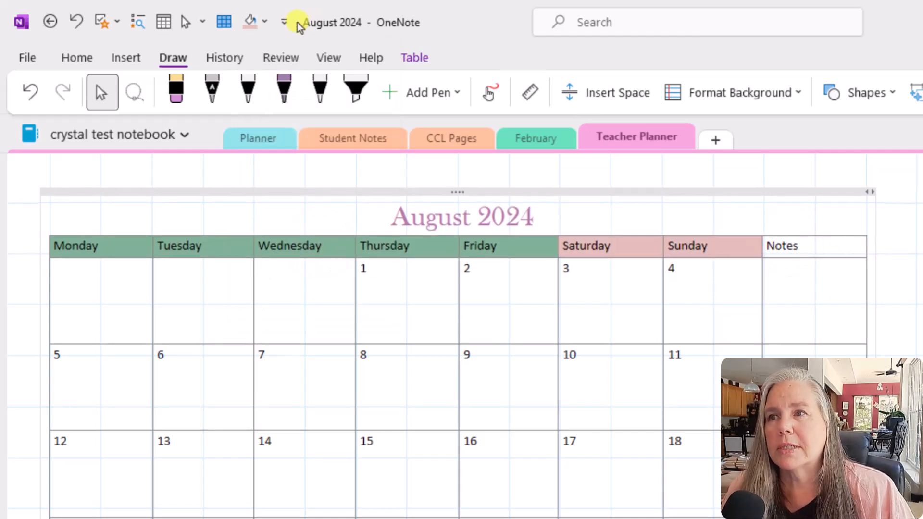
click(265, 23)
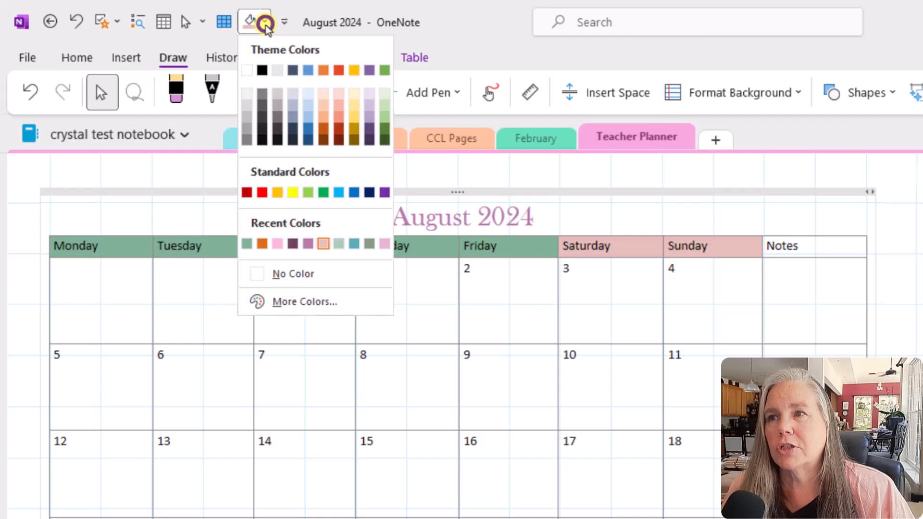
click(250, 101)
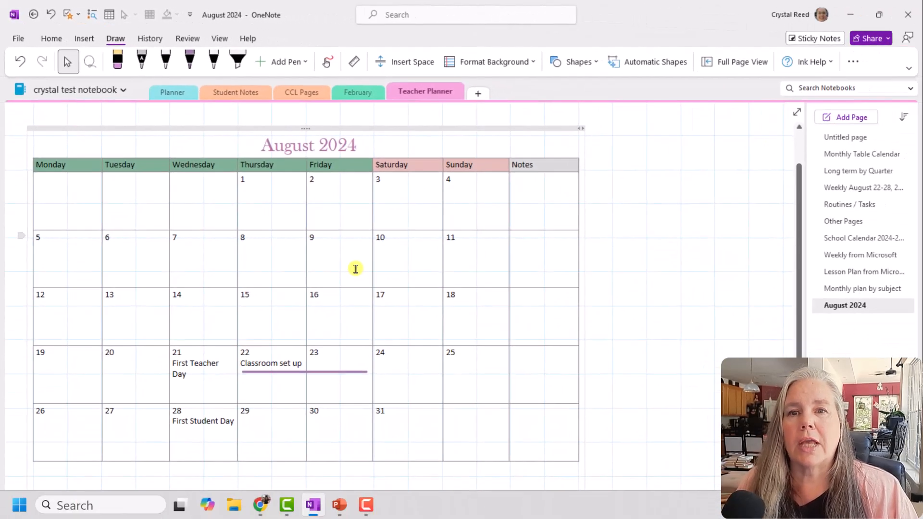
- On the Monthly Table Calendar page, move the vertical Week 1 to Week 5 label picture over the Notes column and back beside the Monday column
click(823, 153)
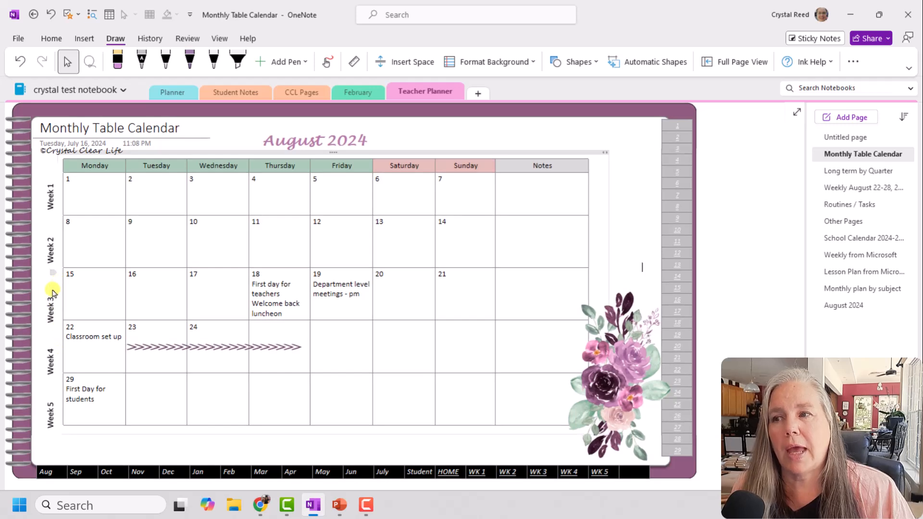
click(52, 307)
drag(49, 304, 508, 301)
click(555, 337)
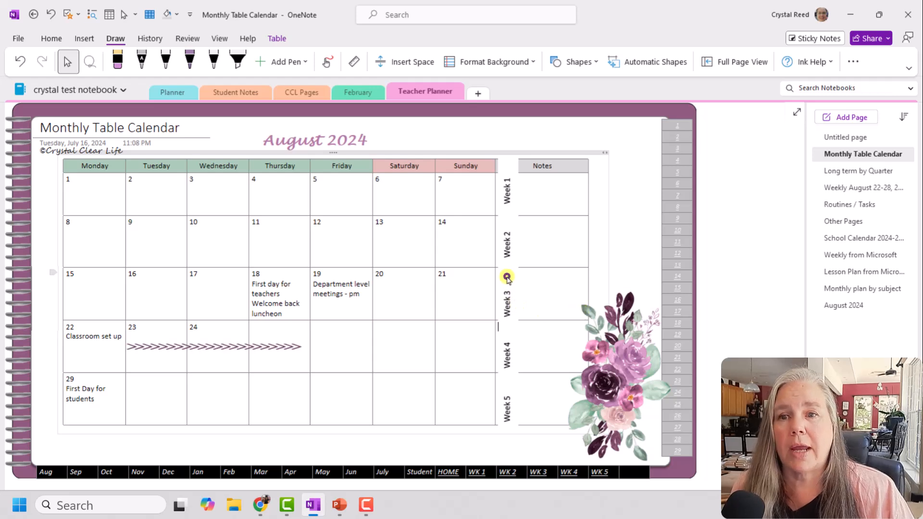
drag(507, 275, 48, 274)
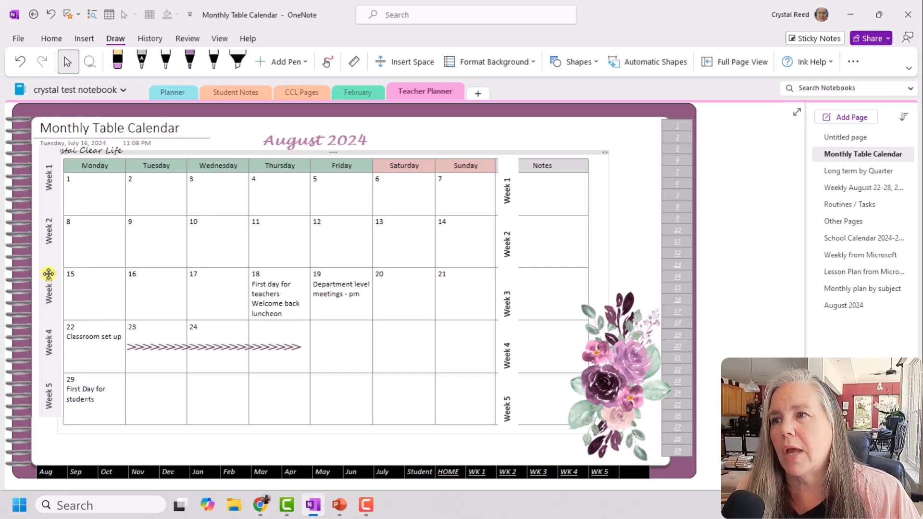
drag(50, 278, 50, 282)
click(98, 282)
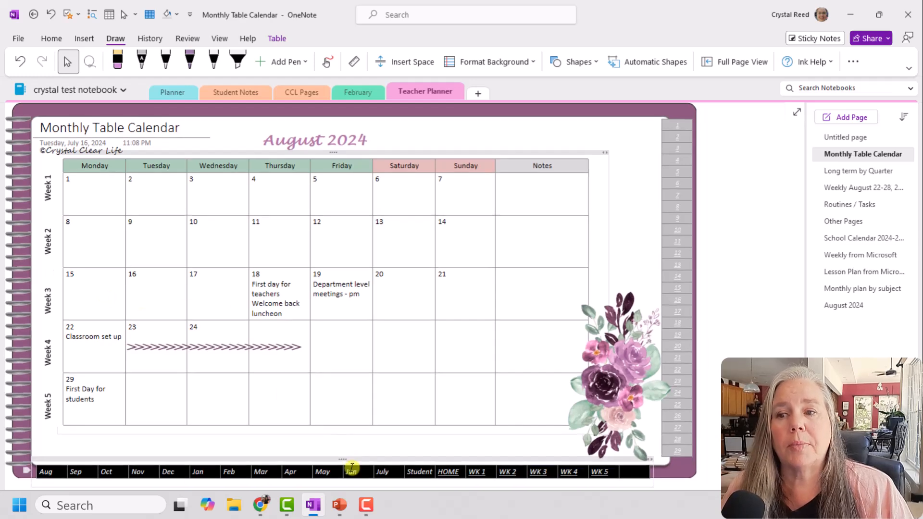
- Switch to the planner Design 2023 presentation in PowerPoint and undo the last change
click(339, 508)
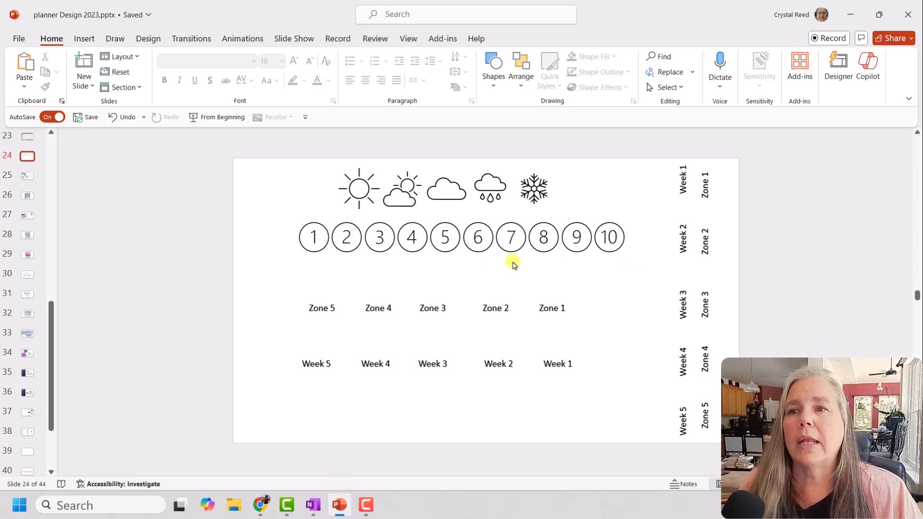
key(ctrl+z)
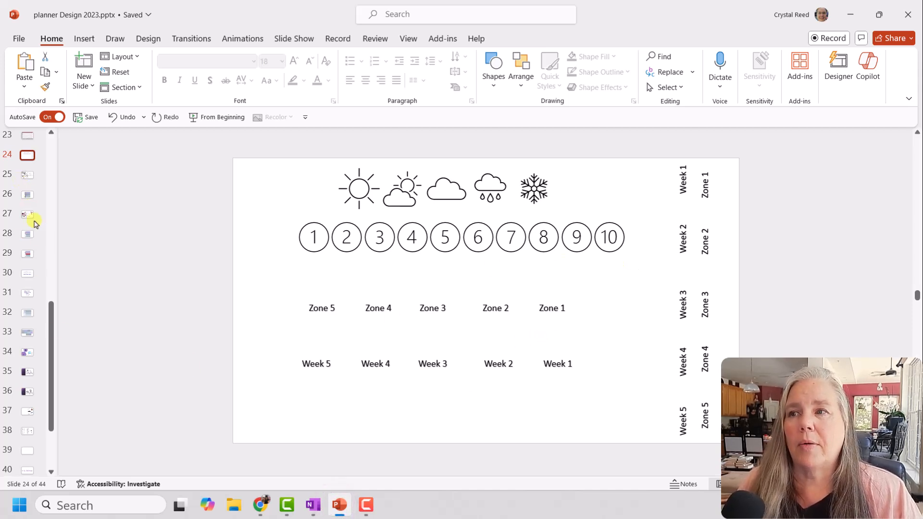
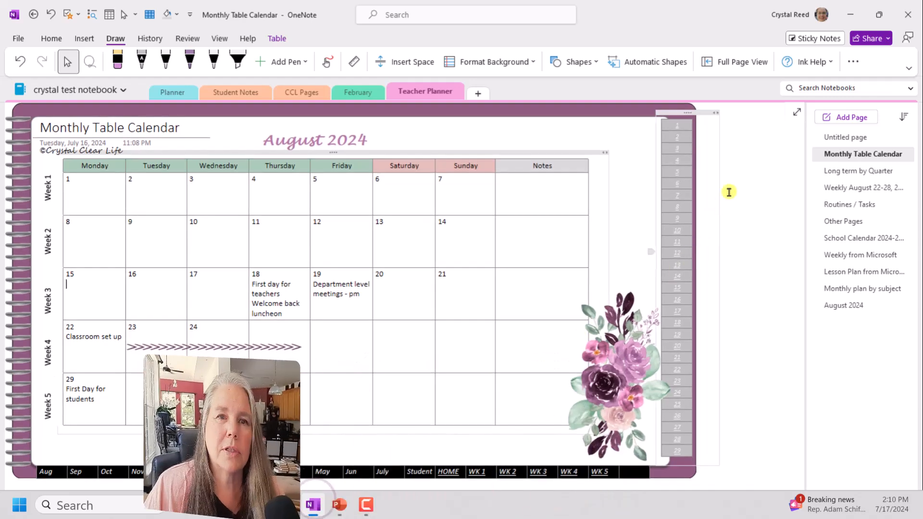
- Shrink the extra vertical Week 1 to Week 5 label picture to the height of the calendar table and place it over the Notes column
scroll(785, 226, down, 5)
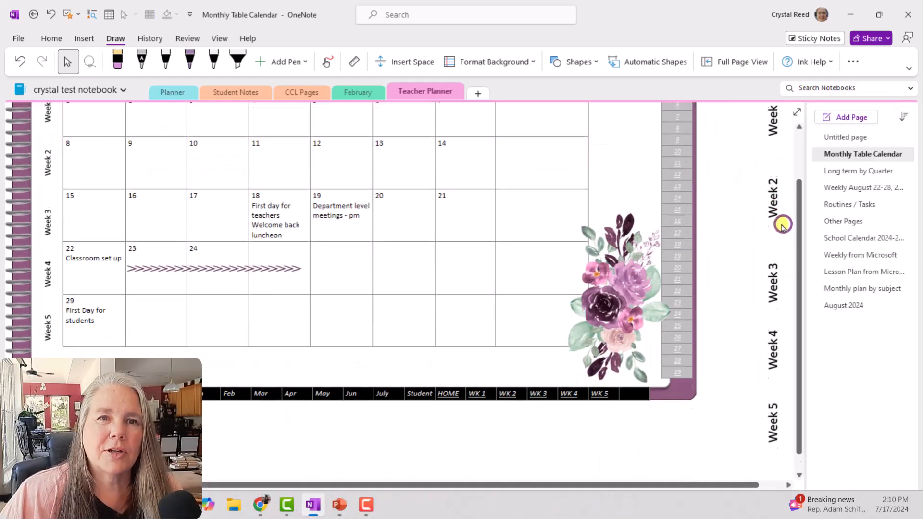
scroll(765, 371, up, 5)
drag(770, 341, 745, 315)
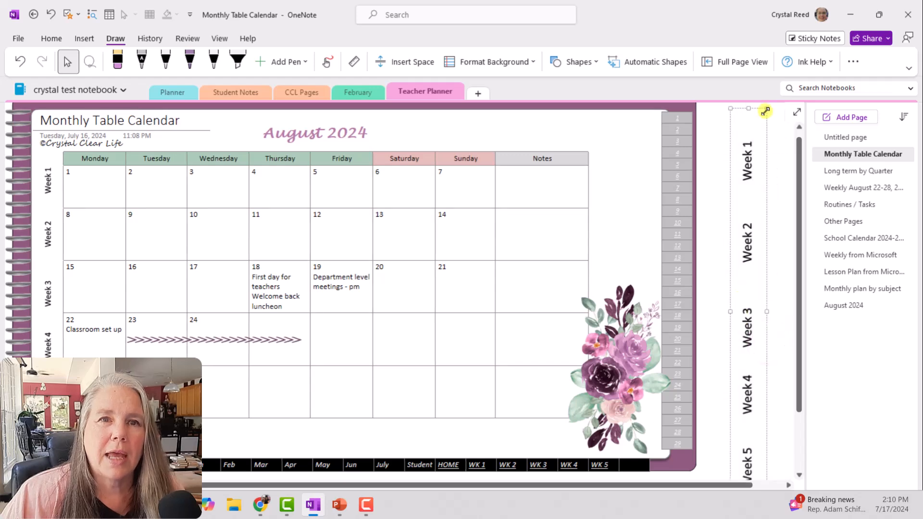
drag(765, 114, 741, 216)
drag(751, 321, 511, 250)
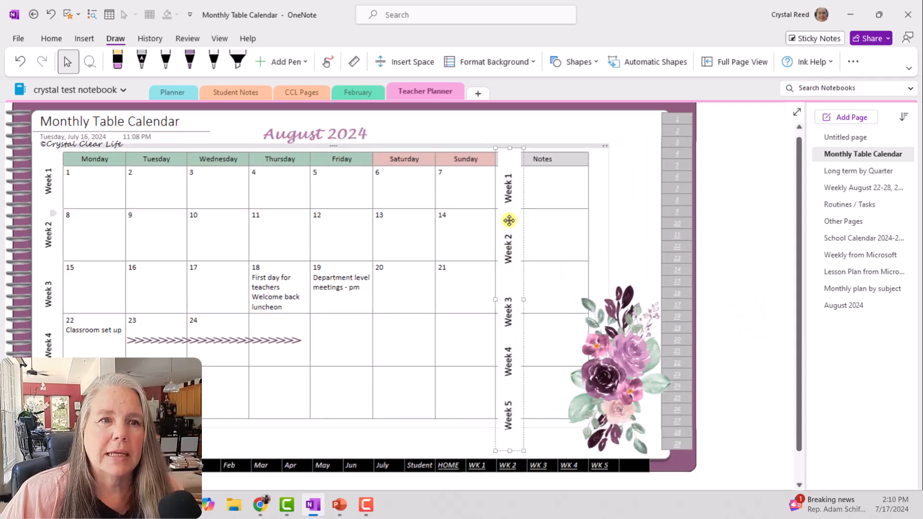
drag(523, 448, 519, 419)
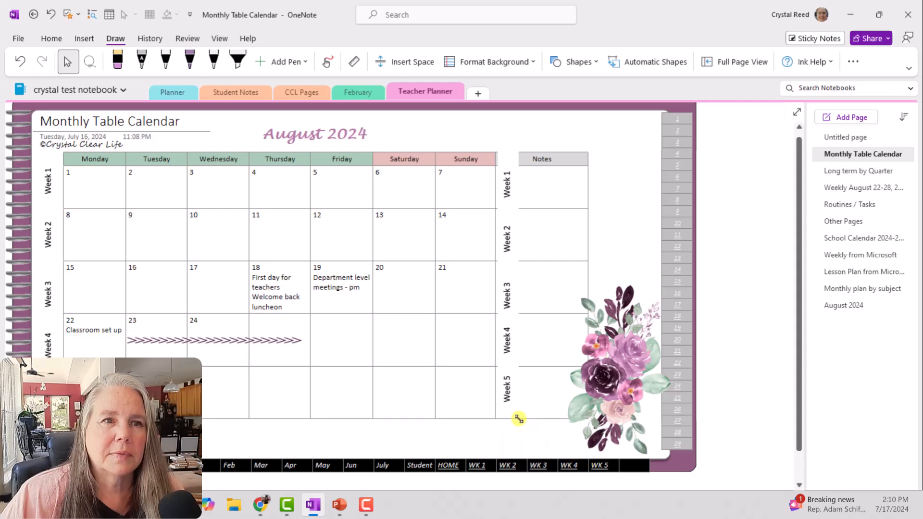
drag(519, 148, 513, 147)
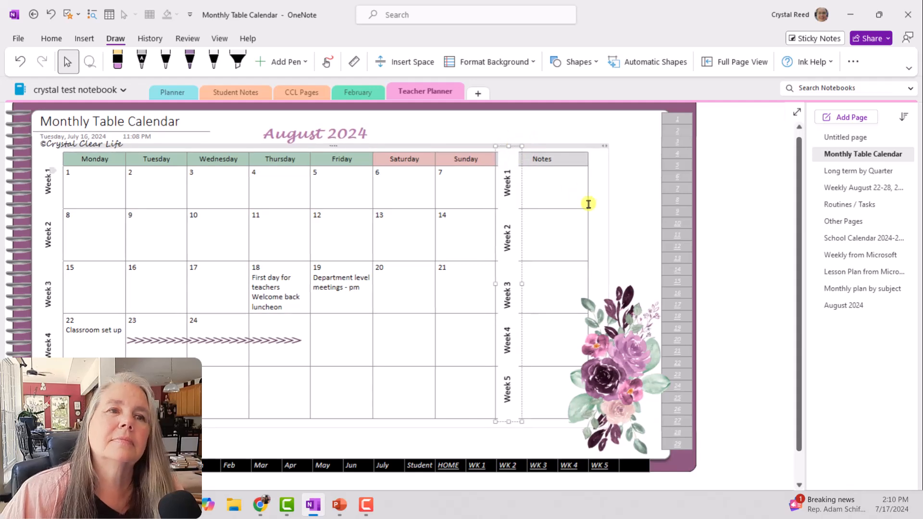
mouse_move(507, 260)
mouse_down()
mouse_move(595, 255)
mouse_move(62, 251)
mouse_move(510, 252)
mouse_move(508, 260)
mouse_up()
- Rotate the week label picture over the Notes column right by 90° twice
right_click(507, 260)
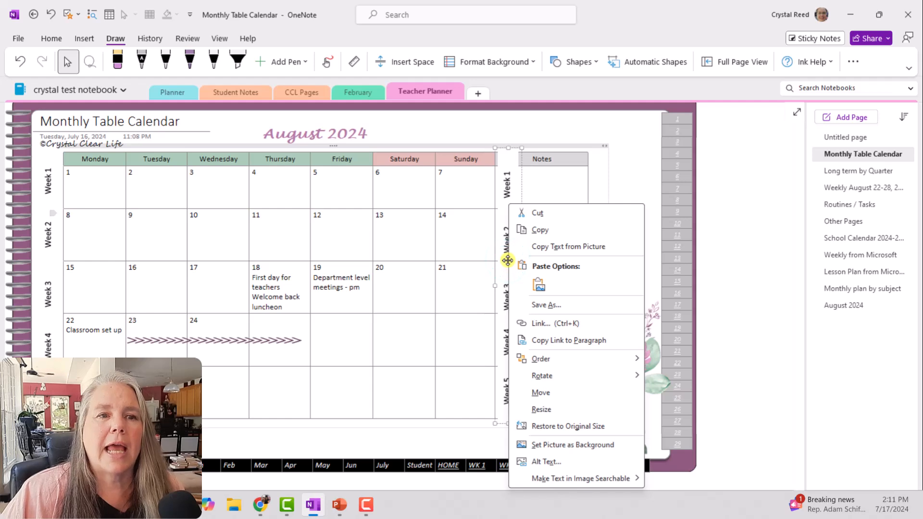
mouse_move(559, 378)
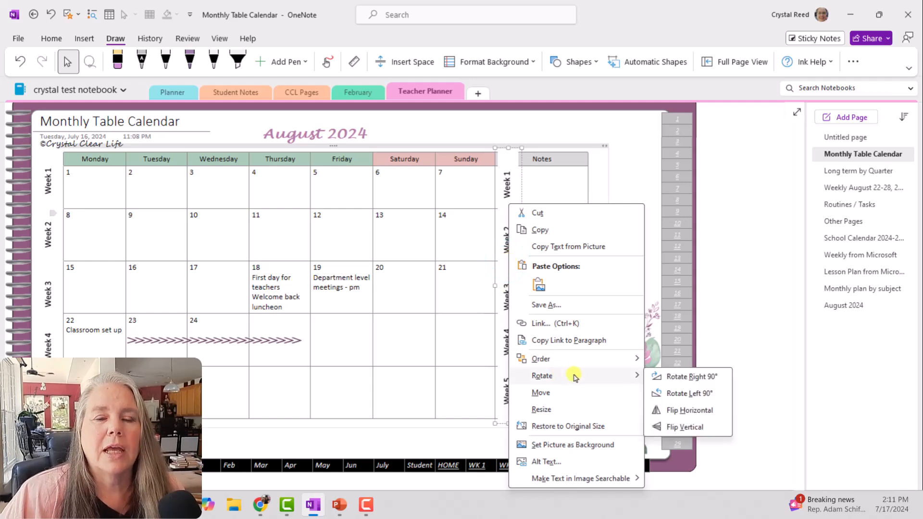
click(661, 378)
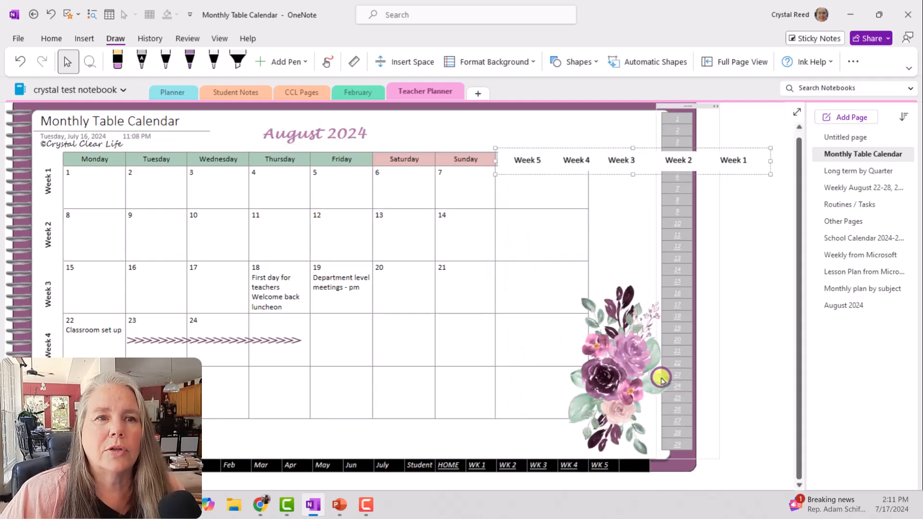
right_click(628, 159)
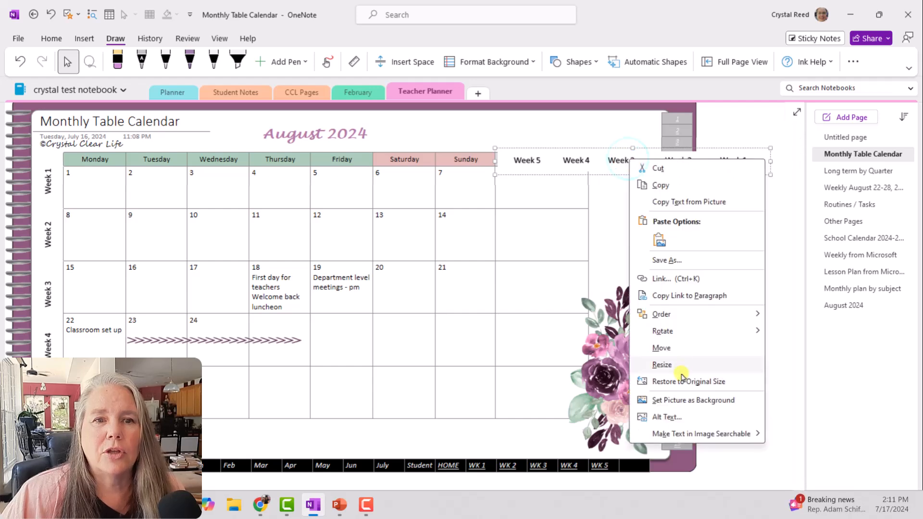
mouse_move(679, 332)
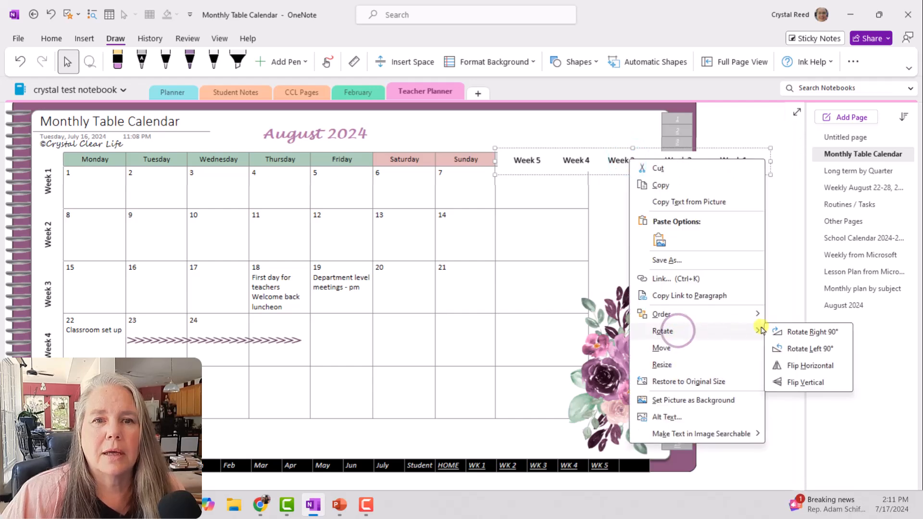
click(787, 332)
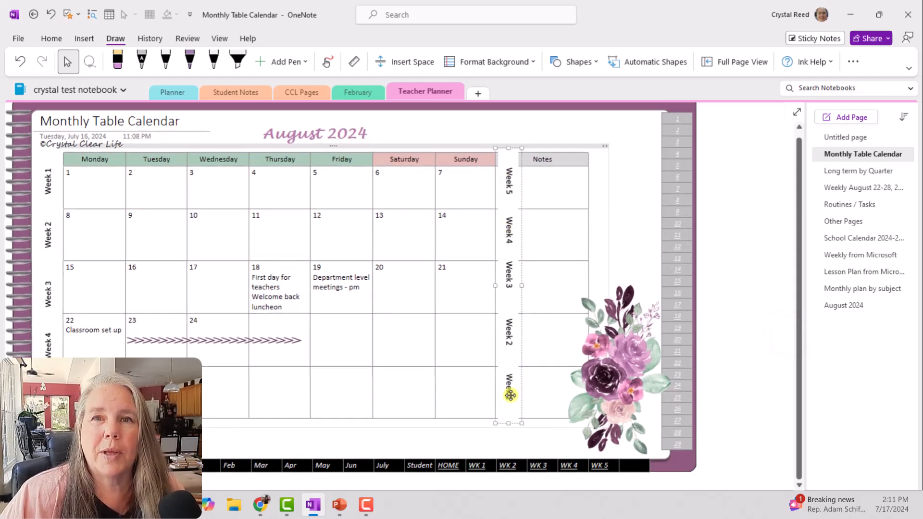
- Delete the rotated week label picture covering the Notes column
right_click(507, 302)
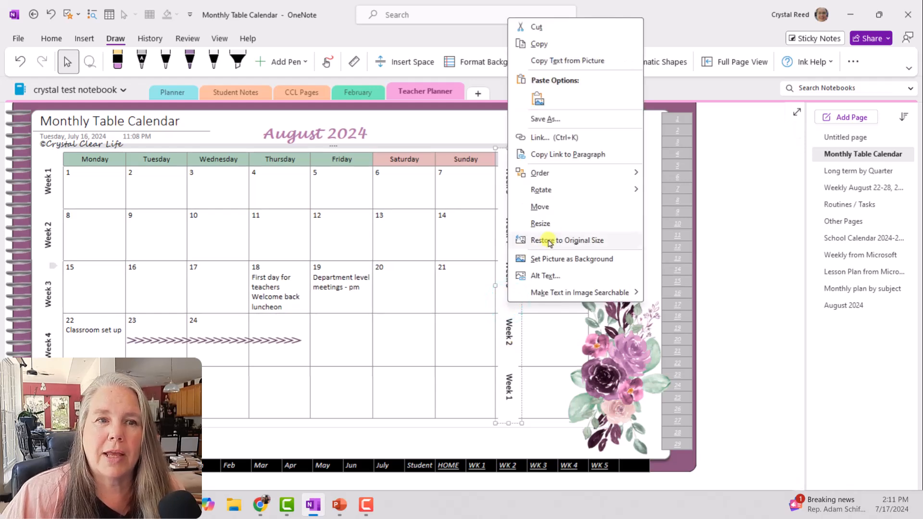
mouse_move(546, 192)
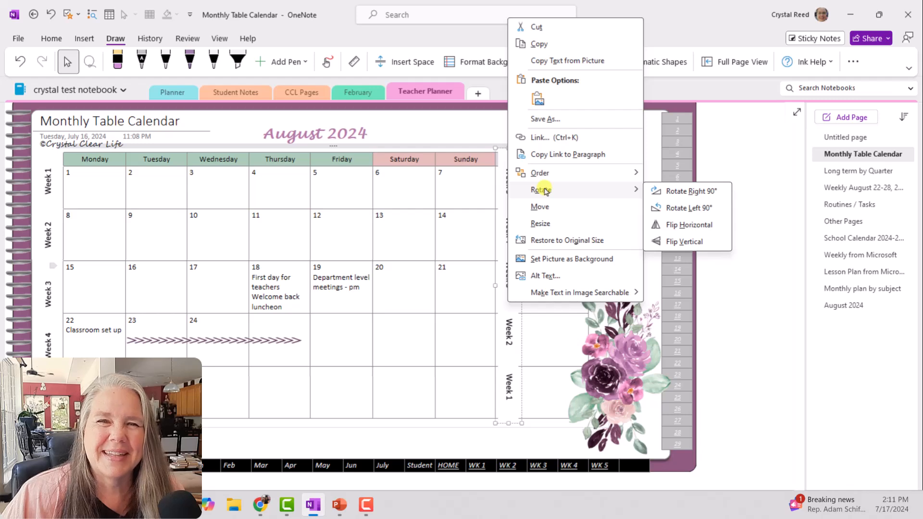
click(514, 345)
click(514, 345)
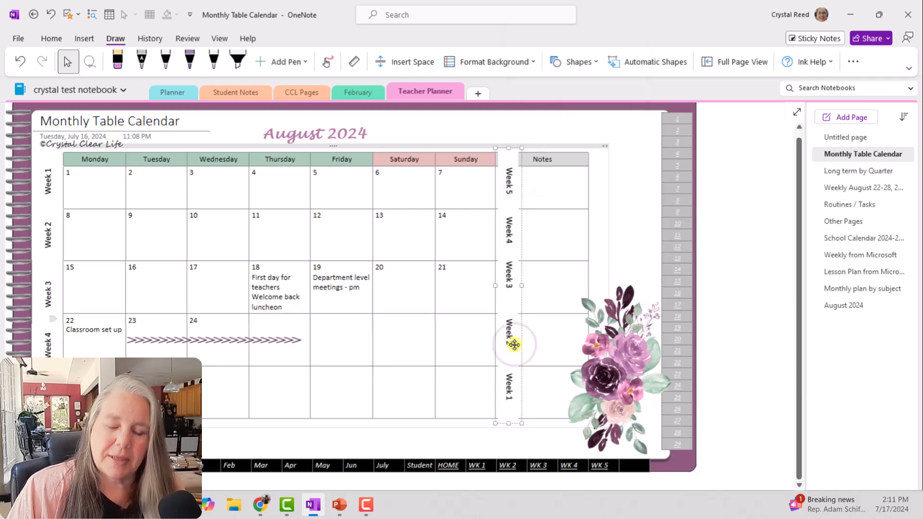
key(Delete)
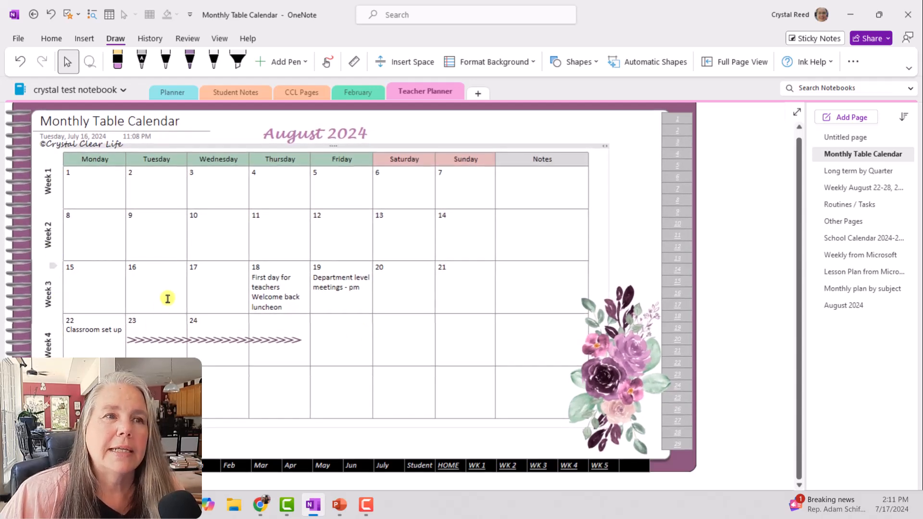
- Open the Positively Purple Florals sticker page in the Personal Notebook and look through its stickers, color swatches and borders
click(89, 92)
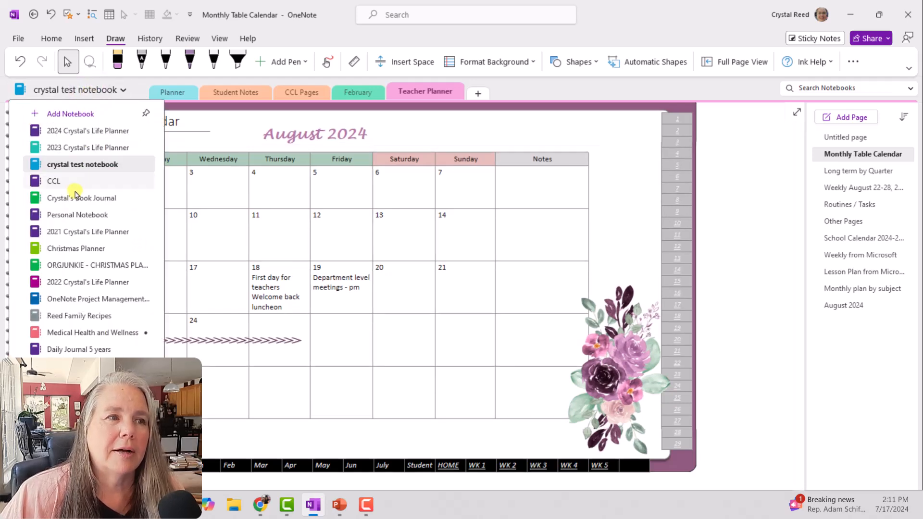
click(75, 216)
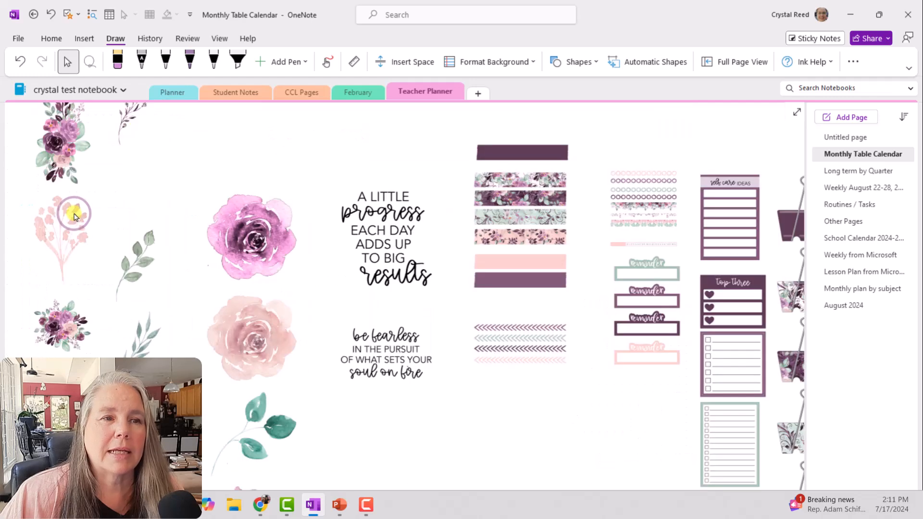
scroll(306, 282, up, 5)
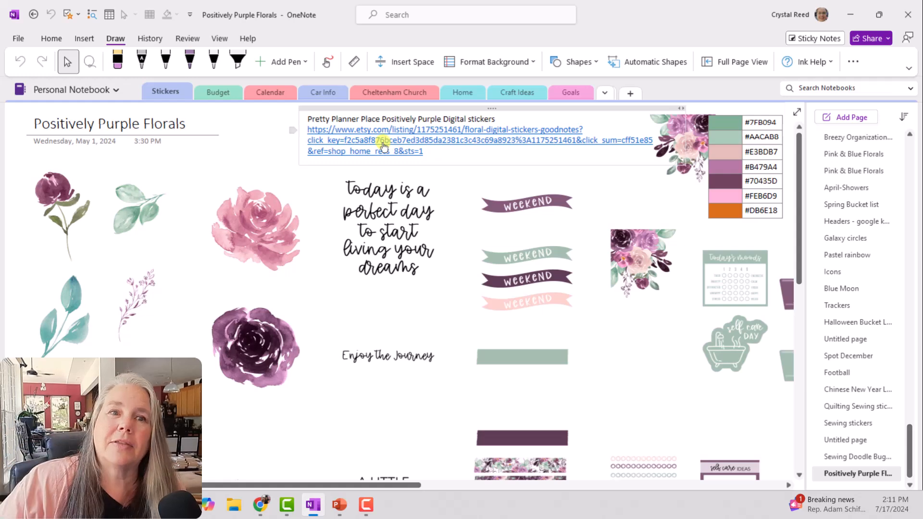
scroll(274, 331, down, 2)
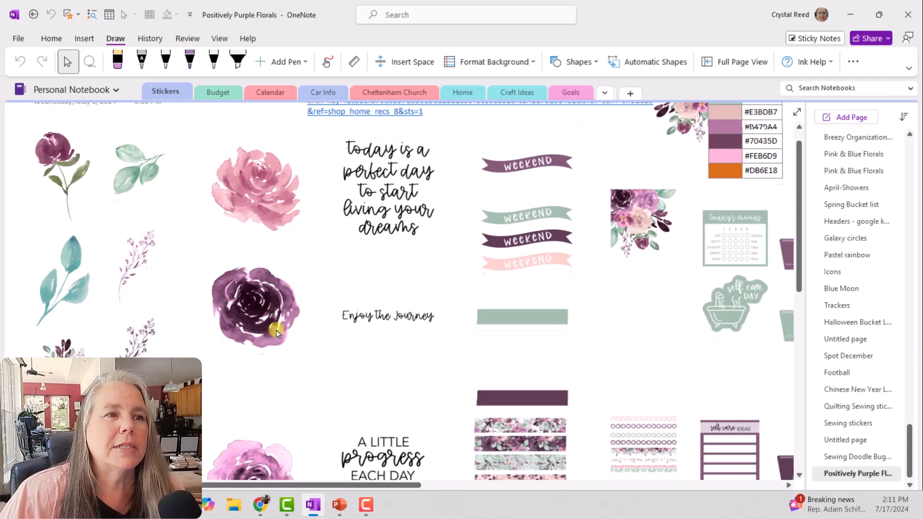
scroll(277, 333, up, 3)
drag(346, 484, 665, 445)
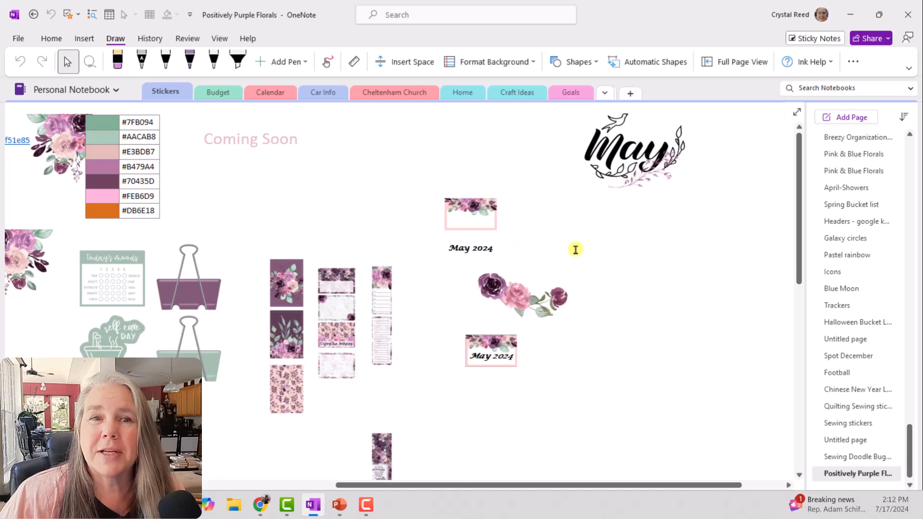
scroll(582, 257, down, 8)
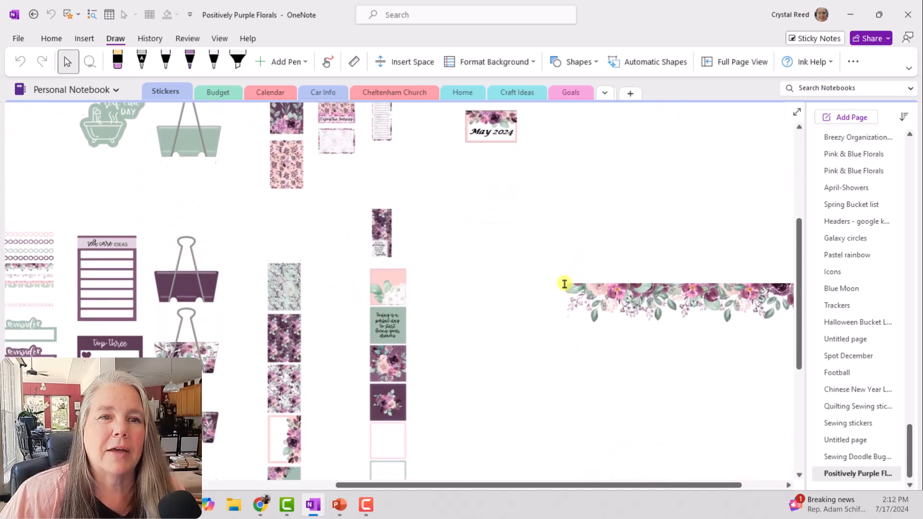
- Move the floral garland border closer to the other stickers and copy the dark purple floral binder clip sticker
drag(627, 262, 506, 251)
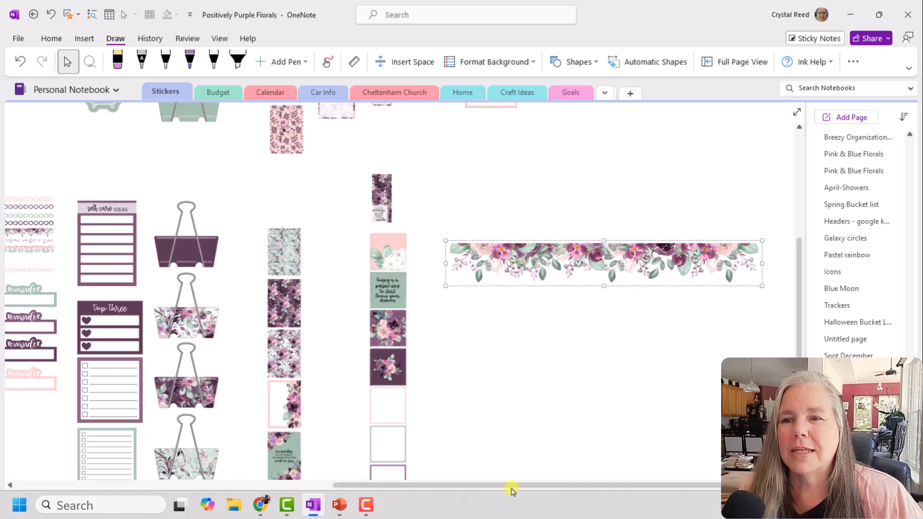
drag(505, 482, 404, 460)
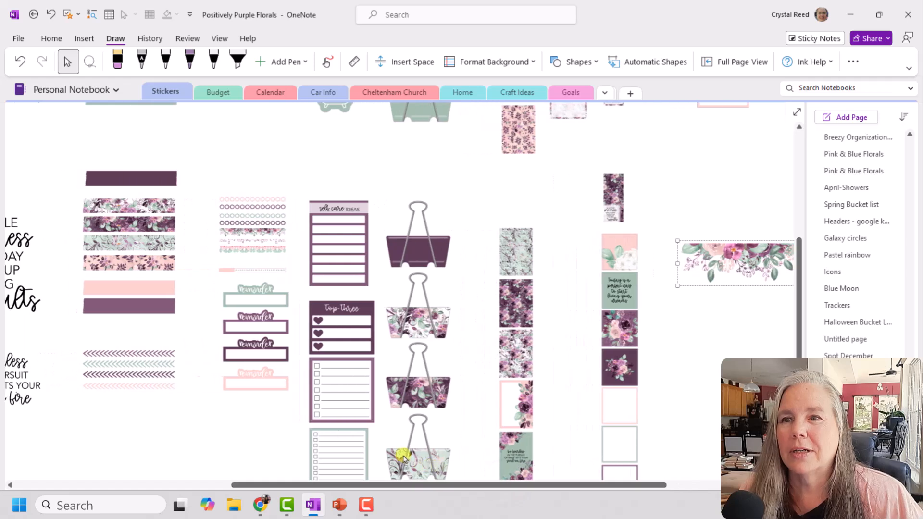
scroll(403, 458, up, 5)
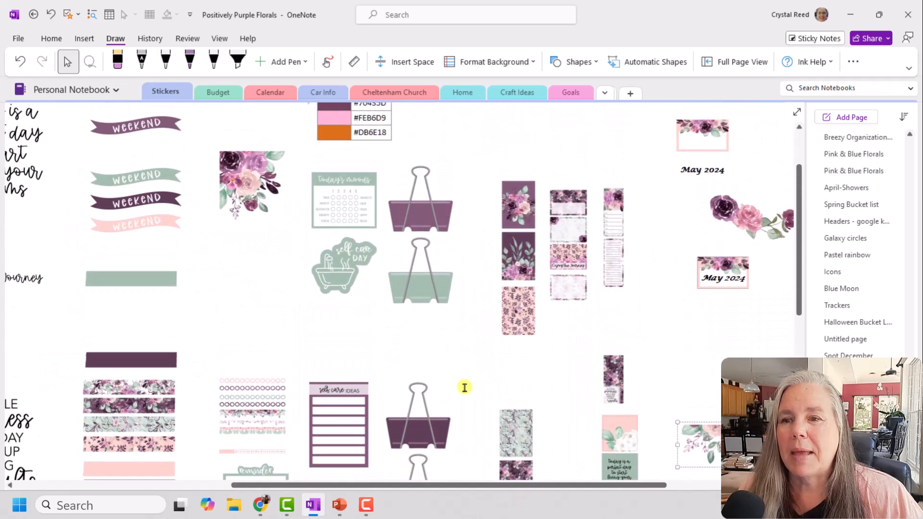
scroll(467, 379, down, 4)
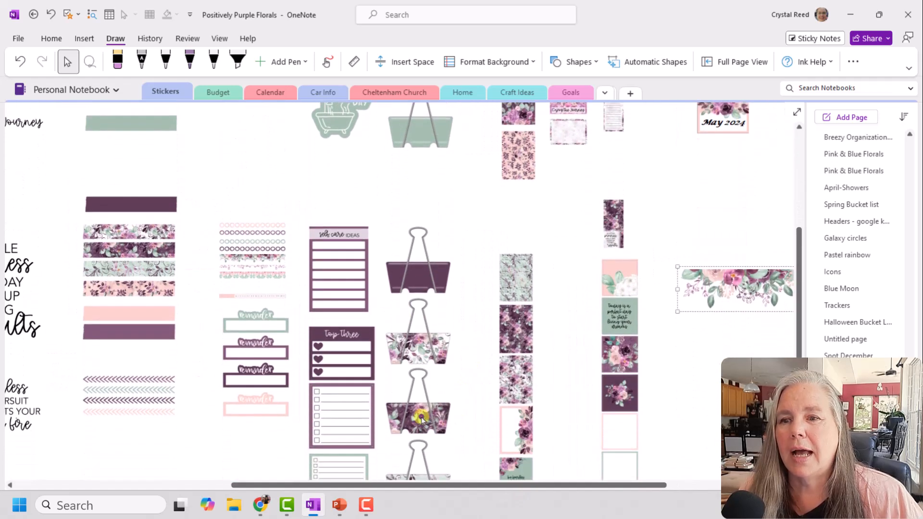
right_click(423, 417)
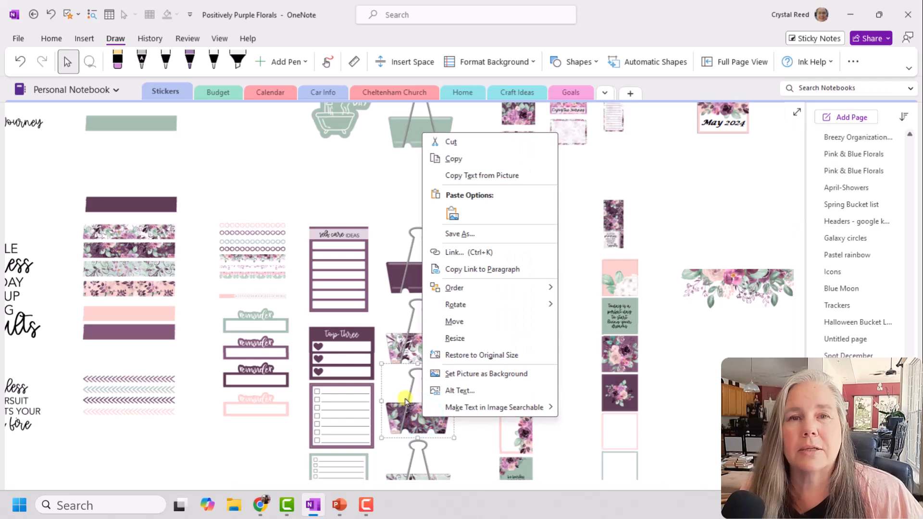
click(474, 159)
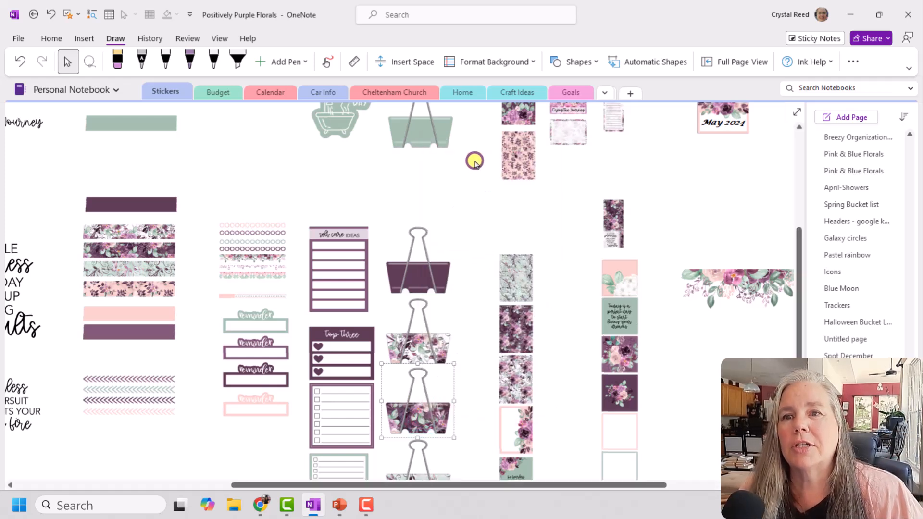
- Return to the Monthly Table Calendar page in crystal test notebook and paste the binder clip sticker in the blank space beside the planner
click(83, 93)
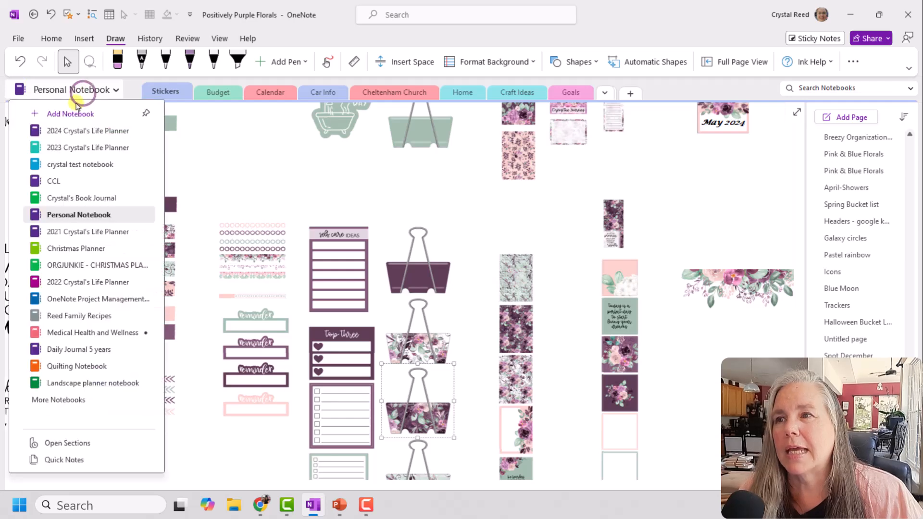
click(59, 166)
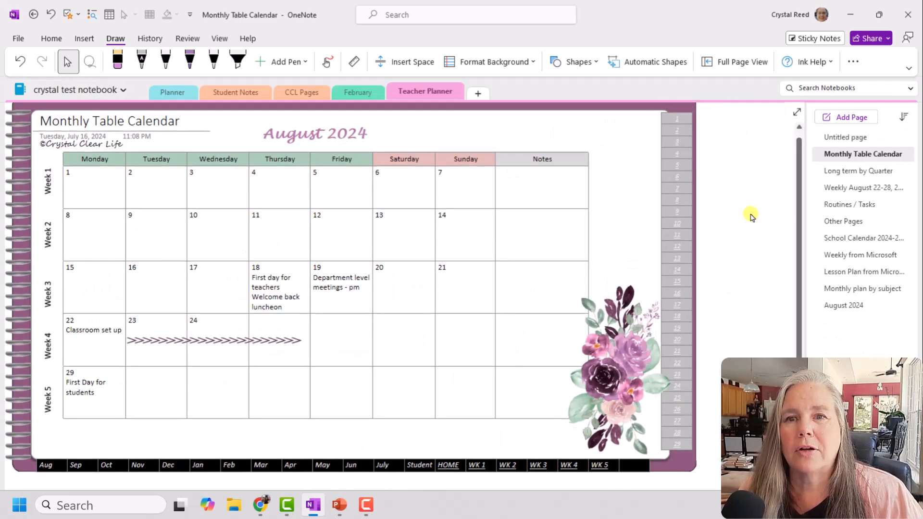
click(751, 214)
drag(688, 488, 709, 487)
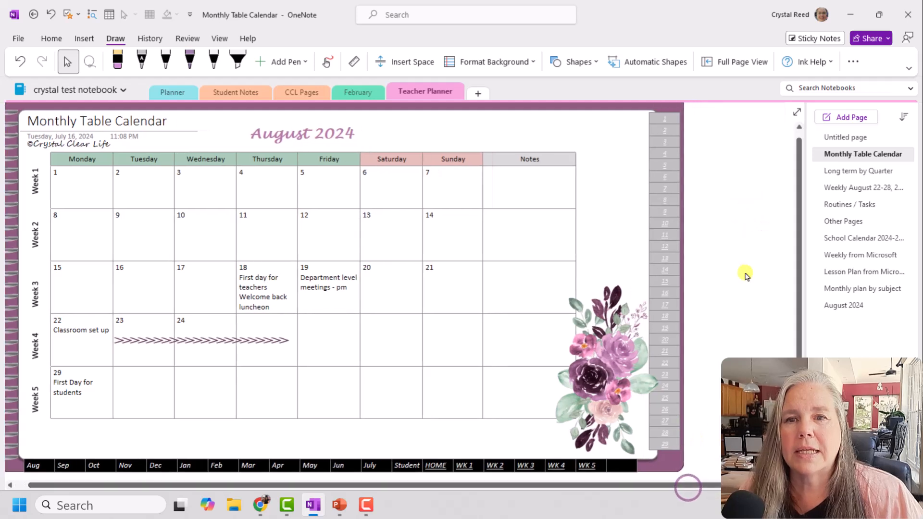
right_click(731, 211)
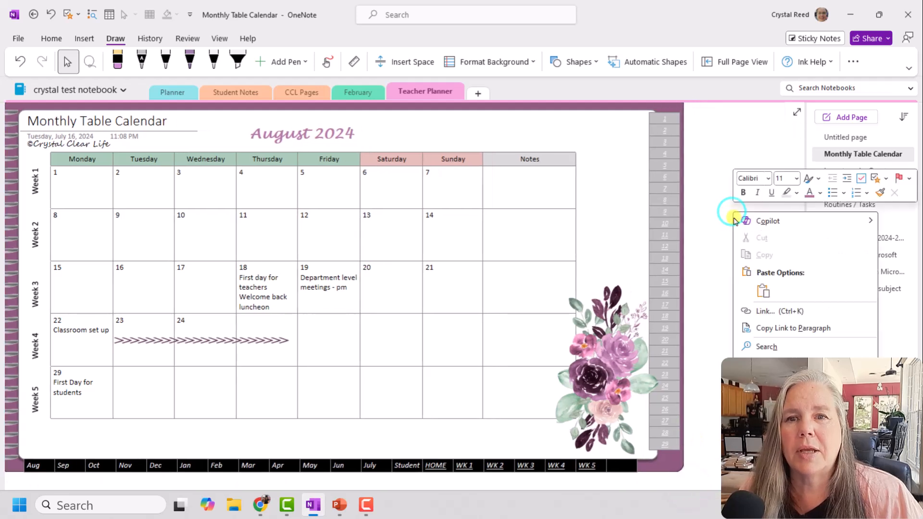
click(765, 288)
- Shrink the pasted binder clip sticker and place it over the Tuesday 2 cell of the calendar
drag(788, 204, 774, 218)
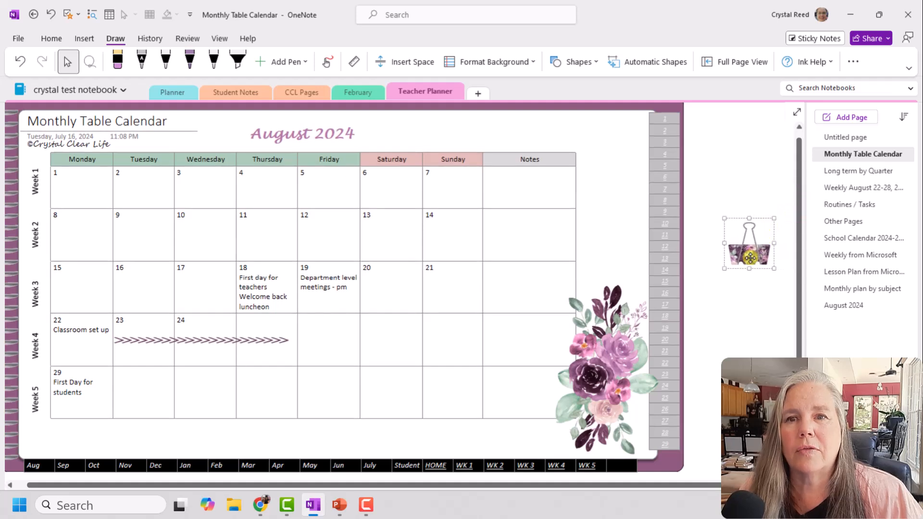
drag(751, 257, 146, 213)
click(631, 274)
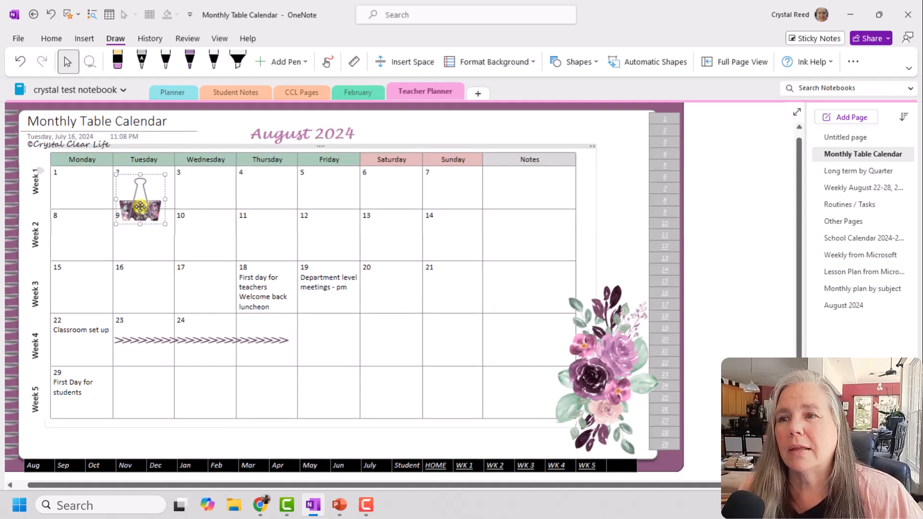
click(629, 285)
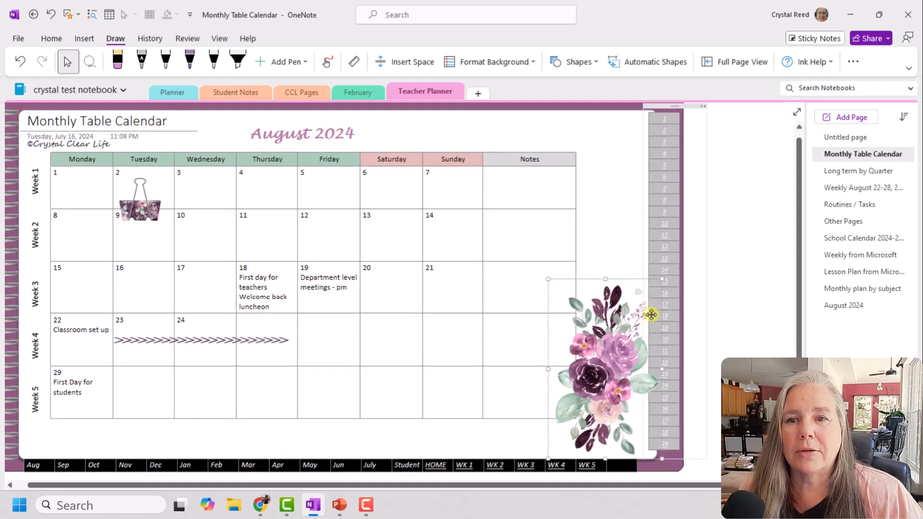
- Shorten the Week 4 chevron strip to two days, make it taller, and move it up over dates 23 and 24
click(244, 335)
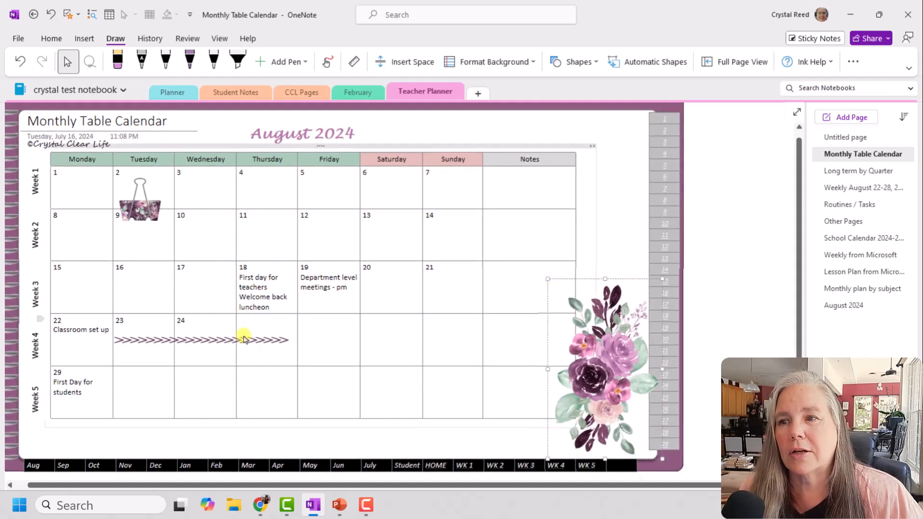
click(198, 341)
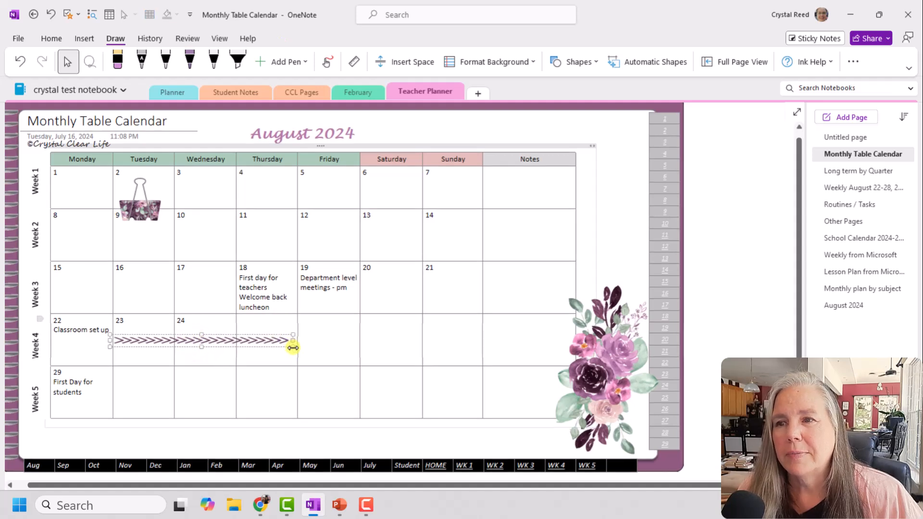
drag(292, 341, 235, 341)
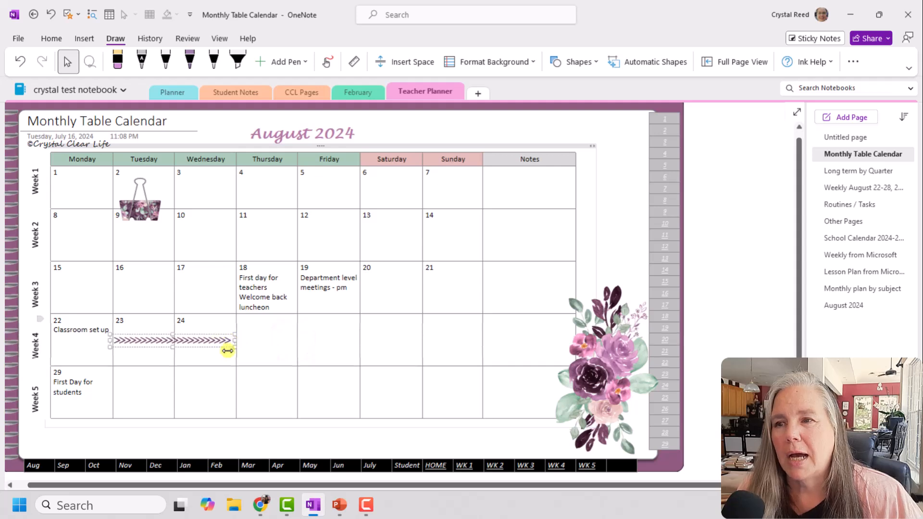
drag(172, 349, 172, 359)
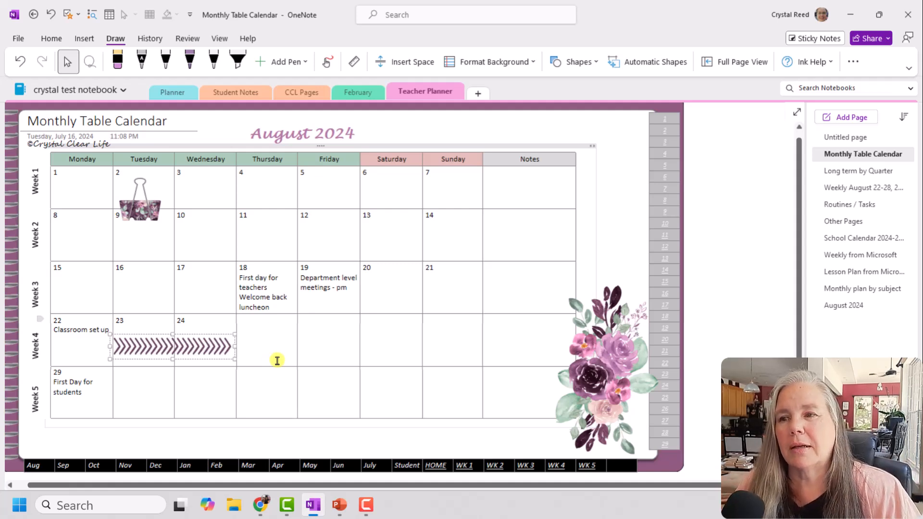
drag(169, 347, 163, 333)
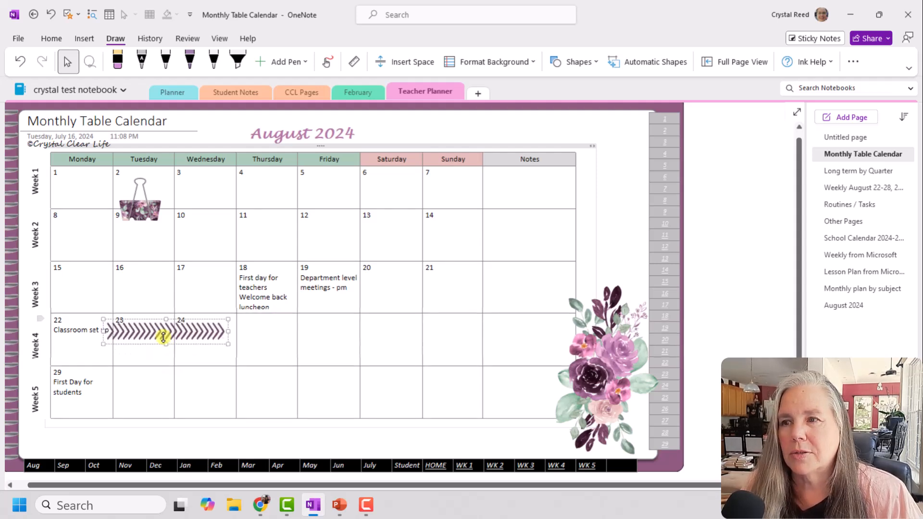
click(257, 367)
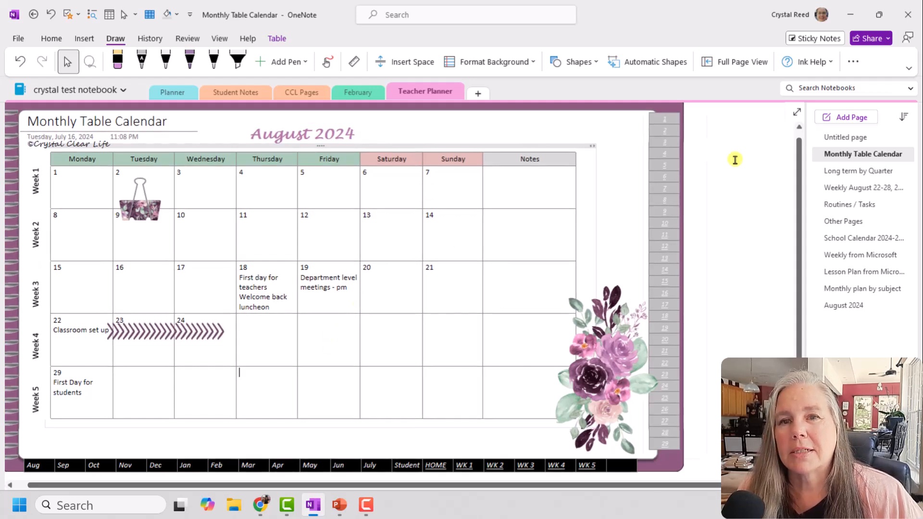
- Open the August 2024 page, and switch to the planner Design 2023 presentation in PowerPoint to display slide 14 with the purple spiral planner
click(845, 306)
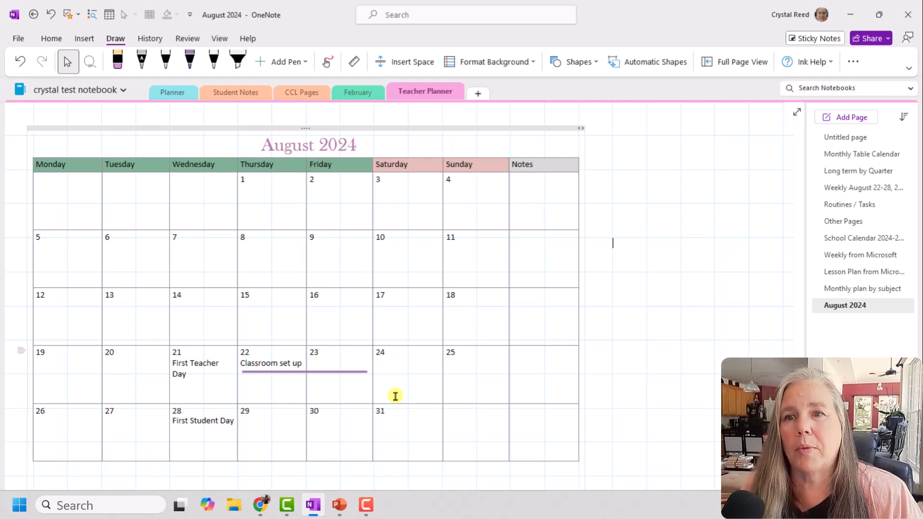
scroll(417, 400, down, 3)
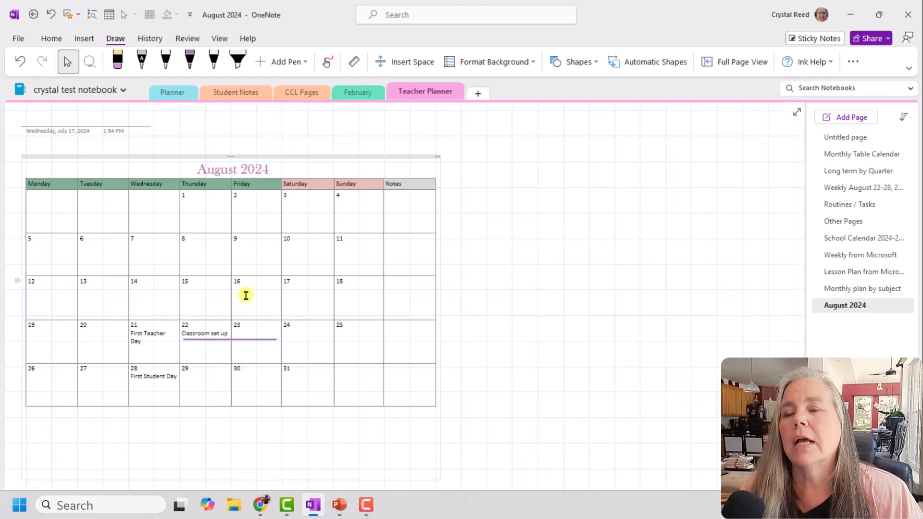
click(340, 505)
drag(53, 335, 45, 223)
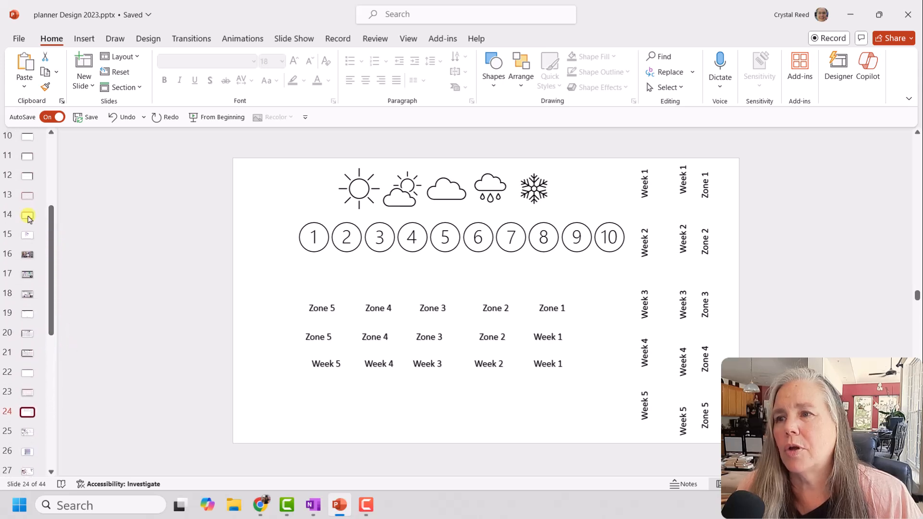
click(22, 213)
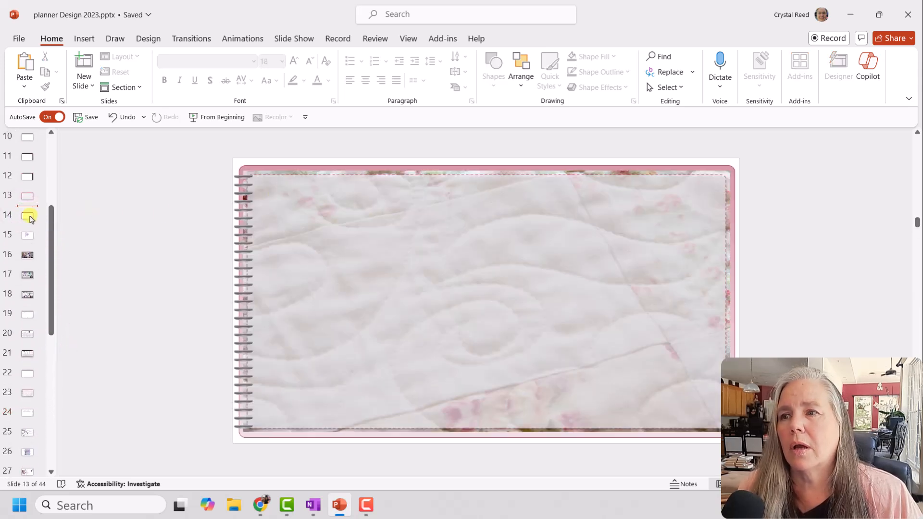
click(27, 216)
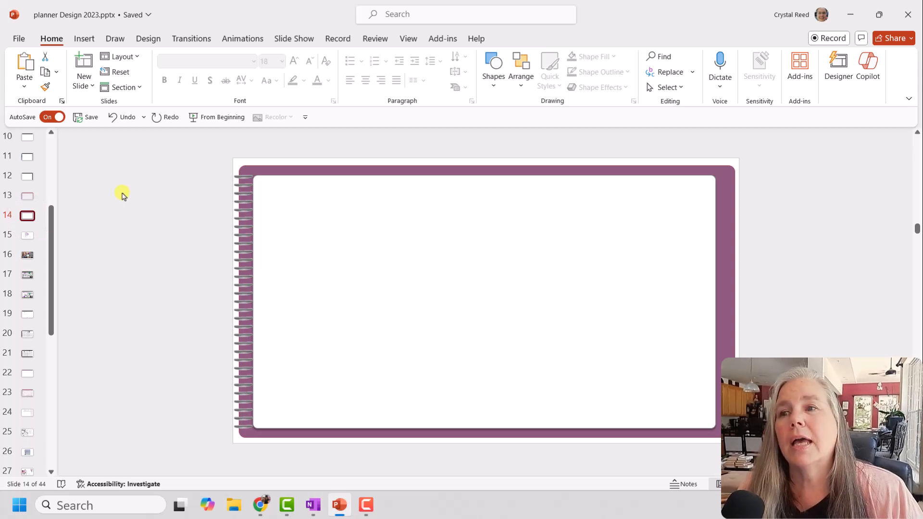
- Copy all parts of the purple spiral planner background on slide 14 together and return to the August 2024 page in OneNote
click(779, 409)
drag(717, 439, 234, 163)
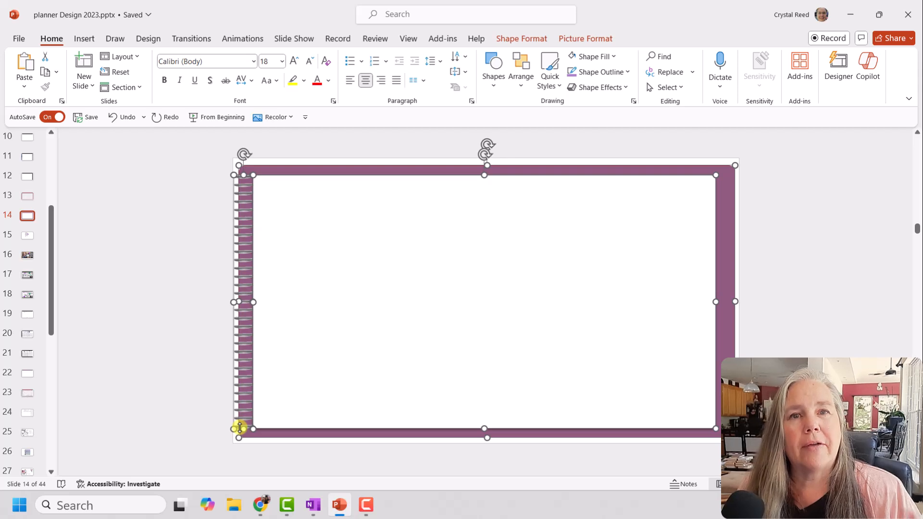
right_click(383, 334)
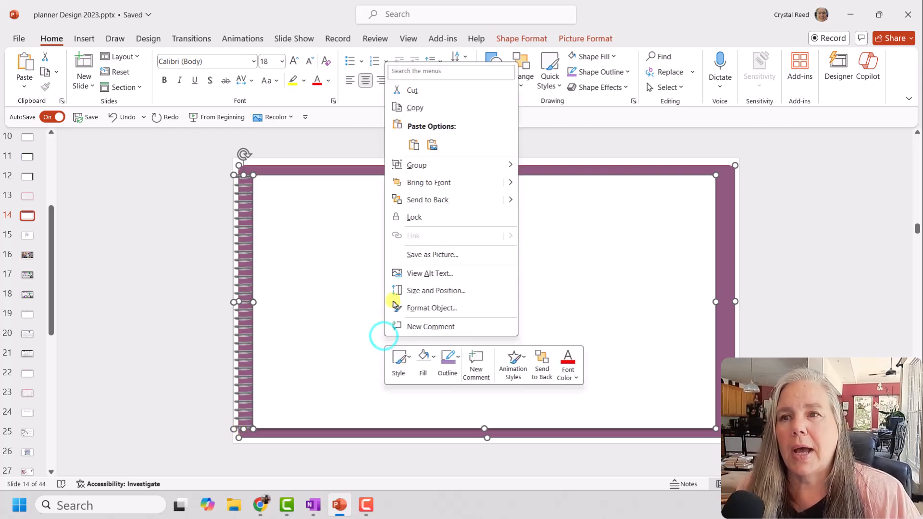
click(412, 107)
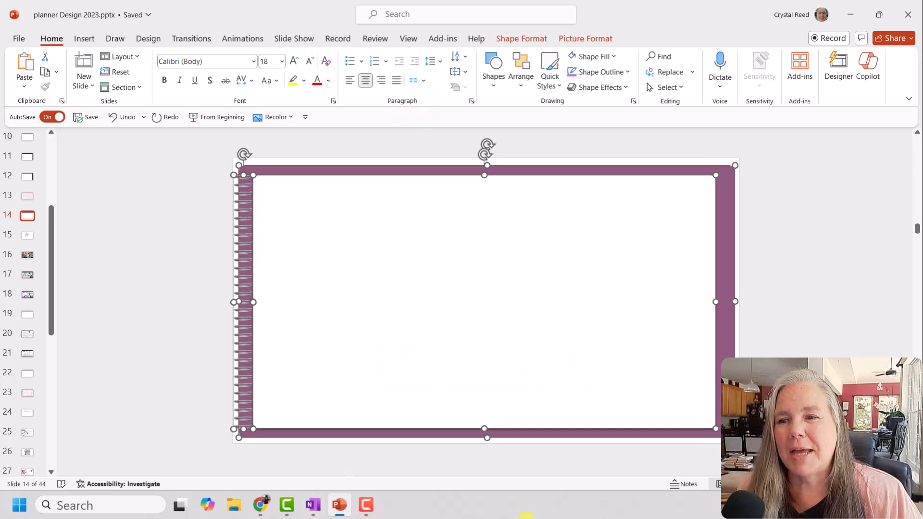
click(319, 502)
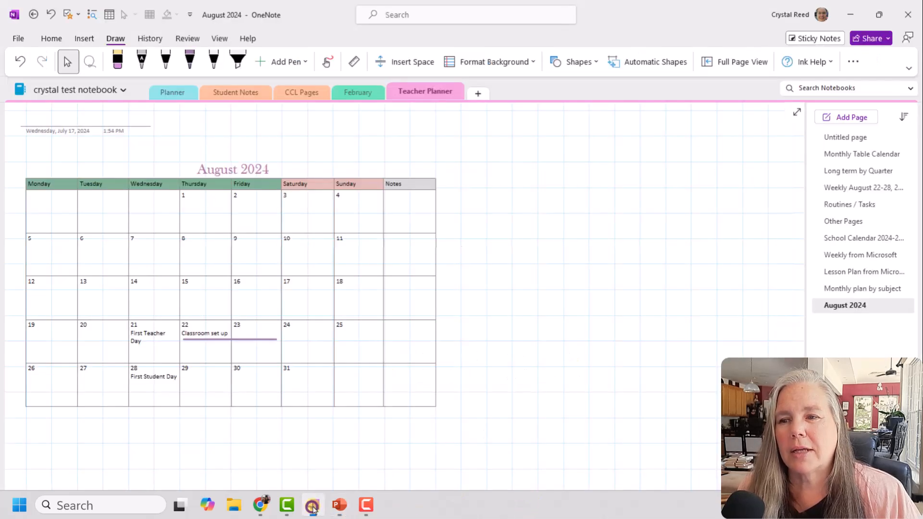
scroll(498, 216, down, 1)
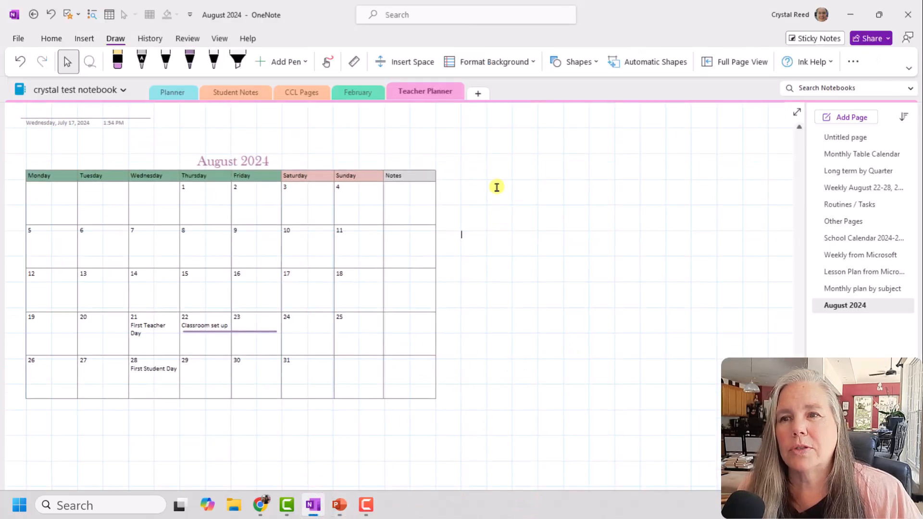
- Paste the purple spiral planner as a picture and move it over the calendar so its white page covers the page heading area
right_click(496, 144)
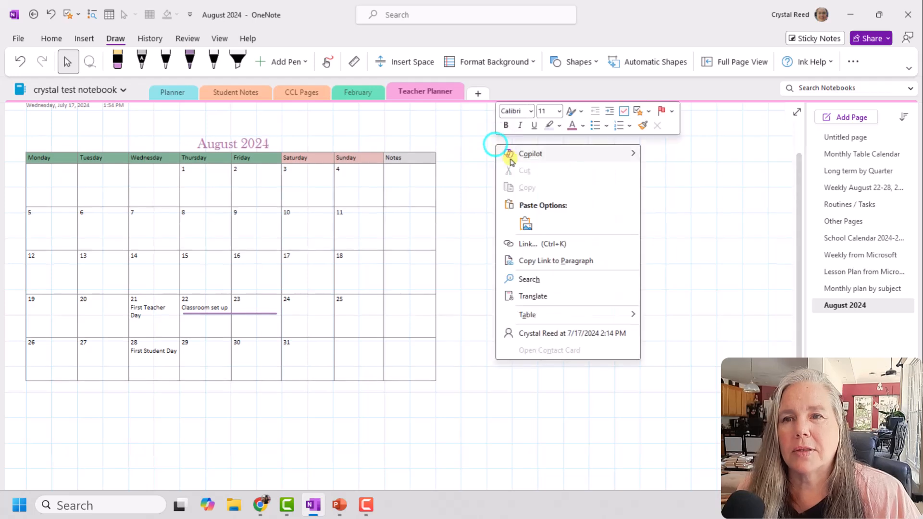
click(525, 222)
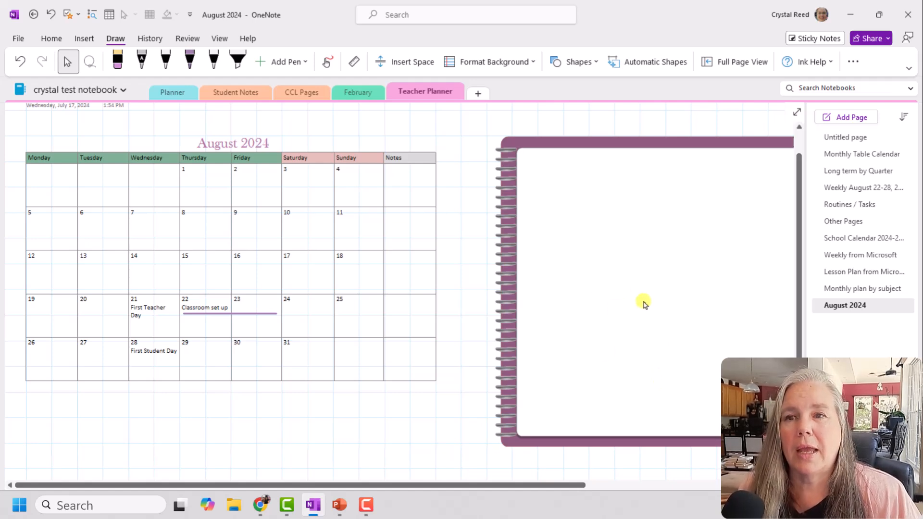
drag(643, 301, 532, 284)
drag(523, 234, 468, 232)
click(508, 181)
drag(509, 179, 113, 188)
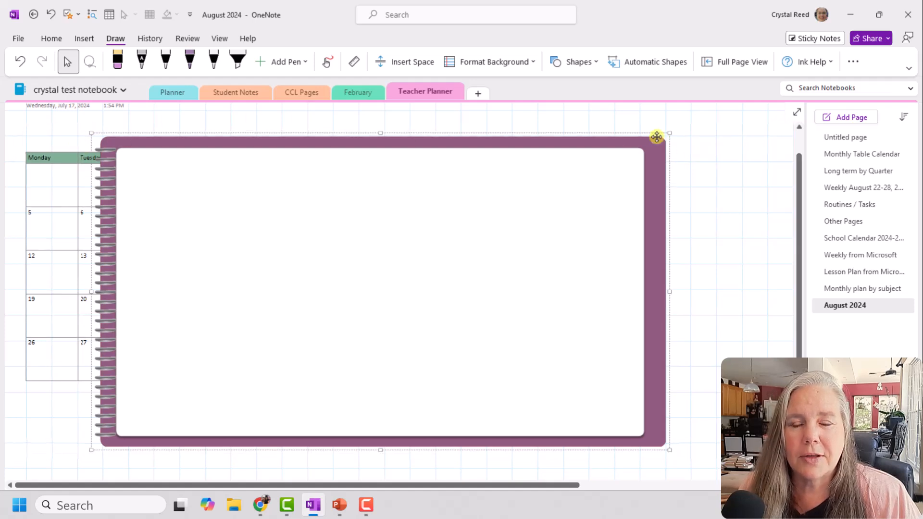
drag(536, 363, 436, 303)
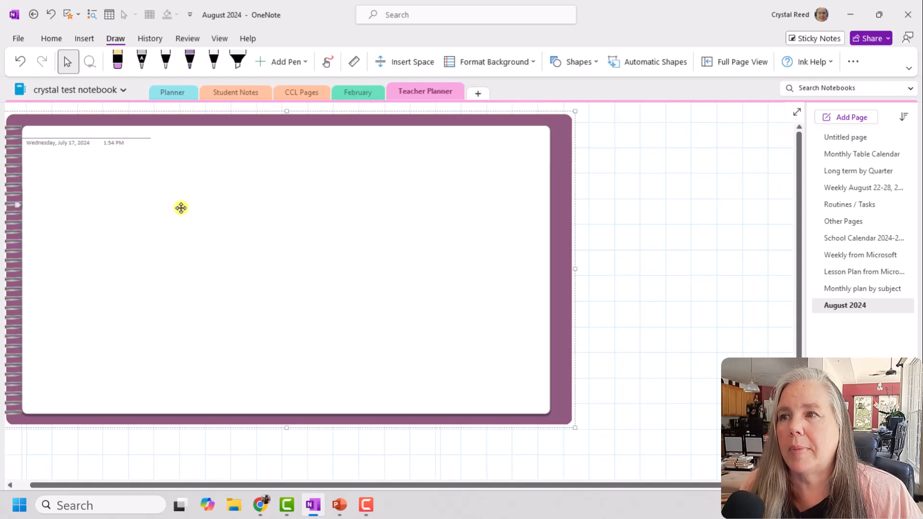
drag(180, 207, 177, 204)
- Title the page August 2024 Monthly
click(43, 137)
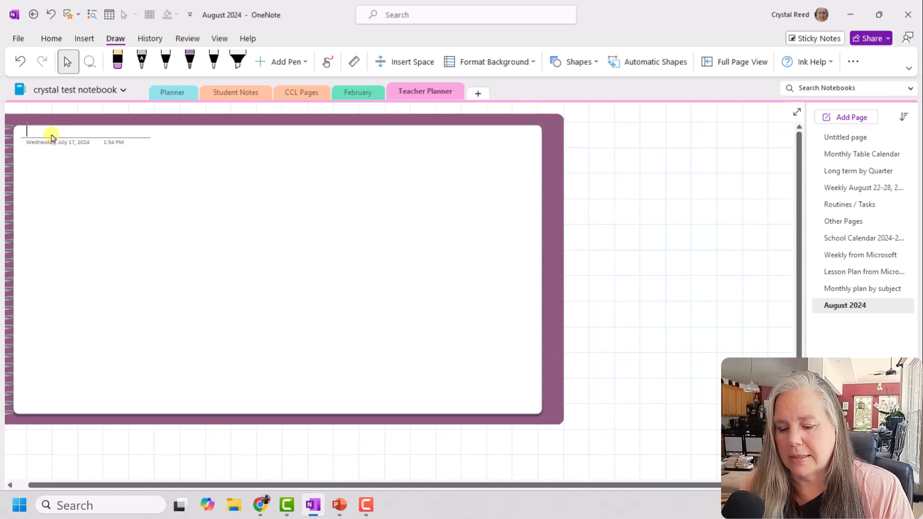
text(August 2024)
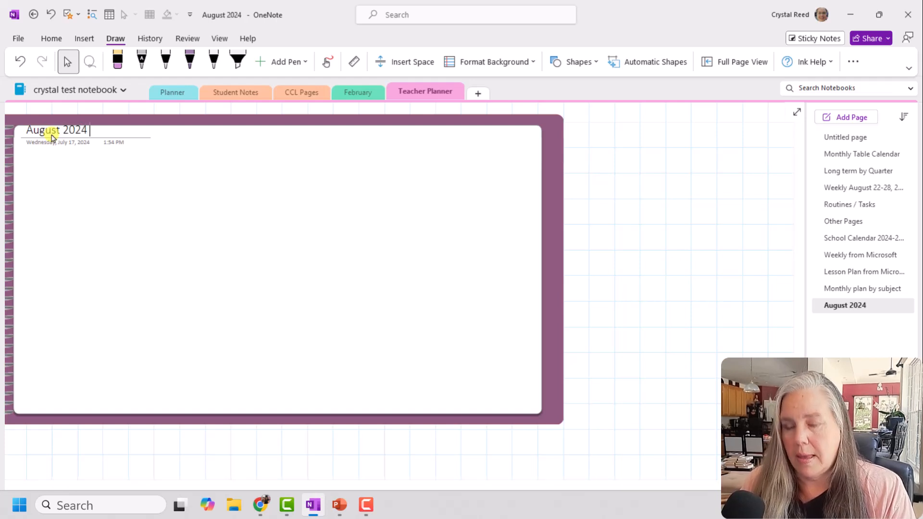
text( Monthly)
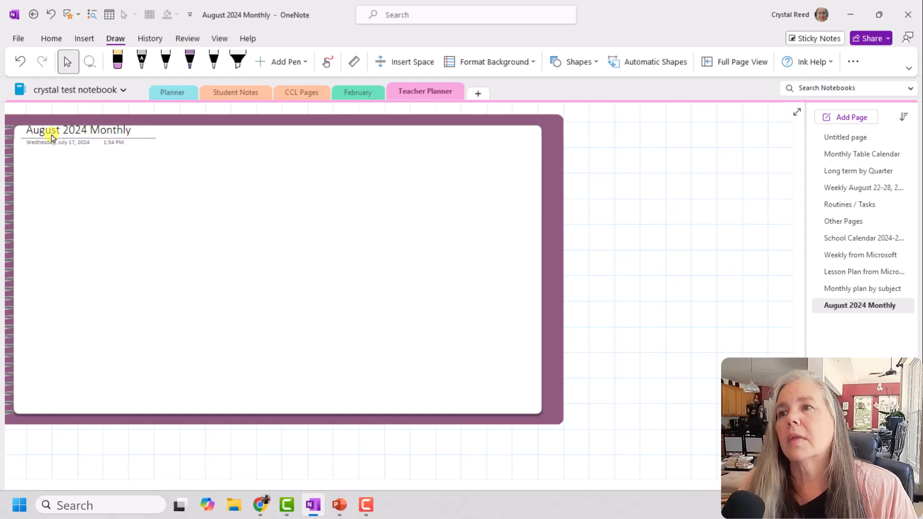
- Nudge the planner picture up so the page title sits inside its white area, and set the picture as background
click(96, 165)
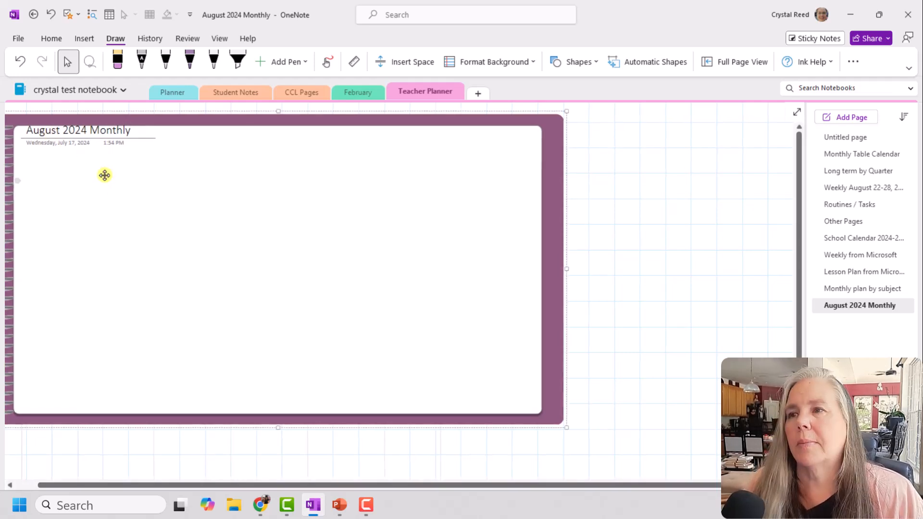
drag(143, 183, 147, 178)
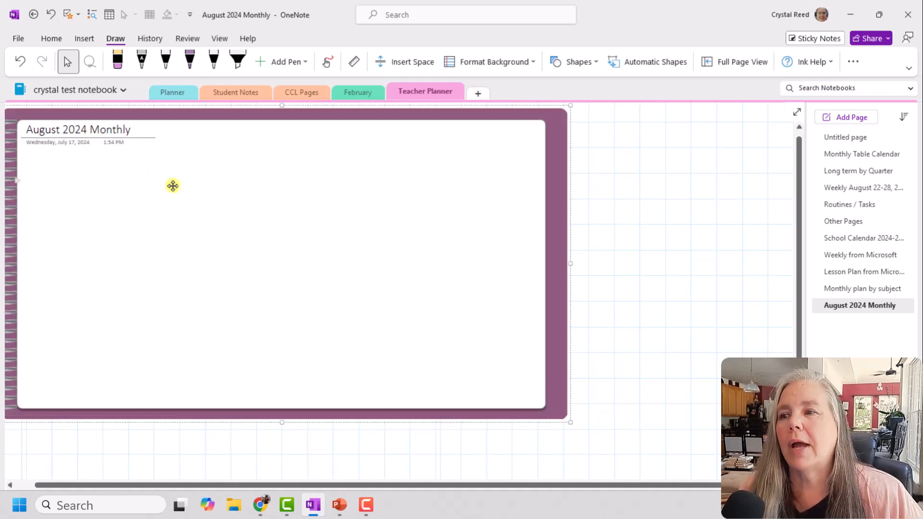
drag(265, 485, 210, 483)
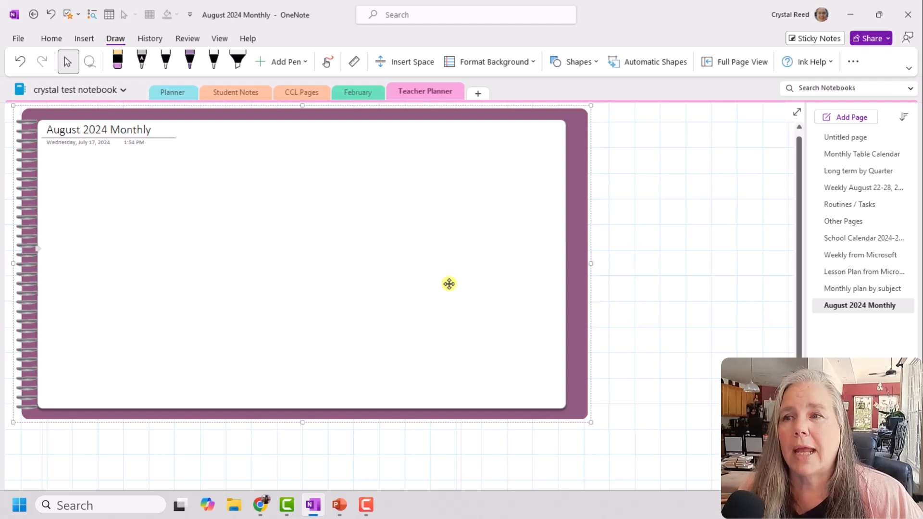
right_click(449, 283)
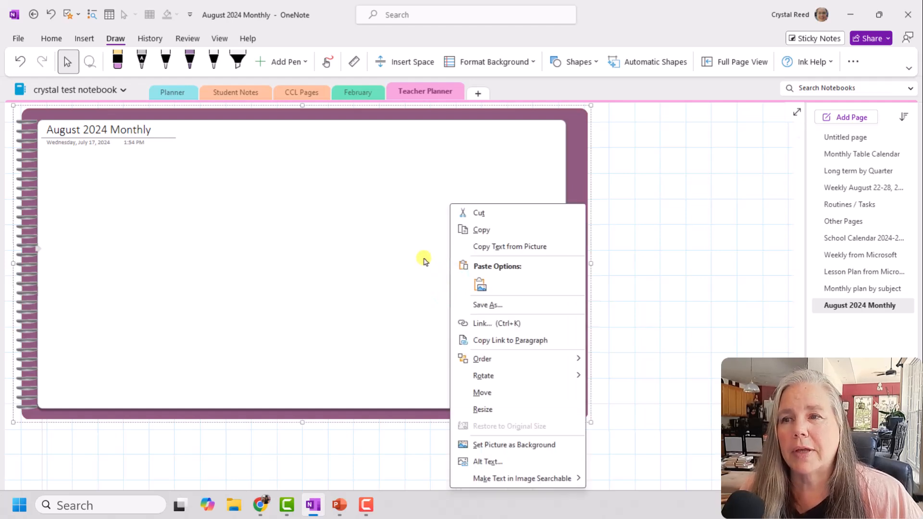
click(270, 195)
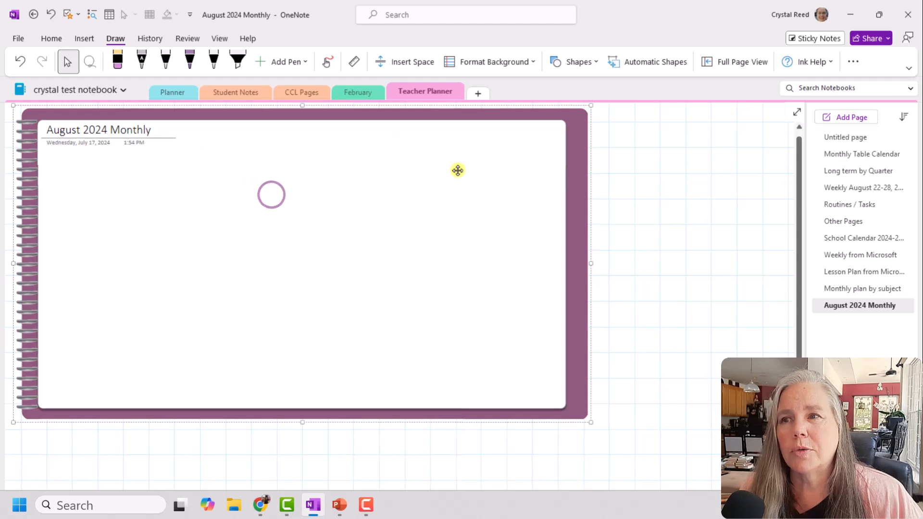
right_click(296, 163)
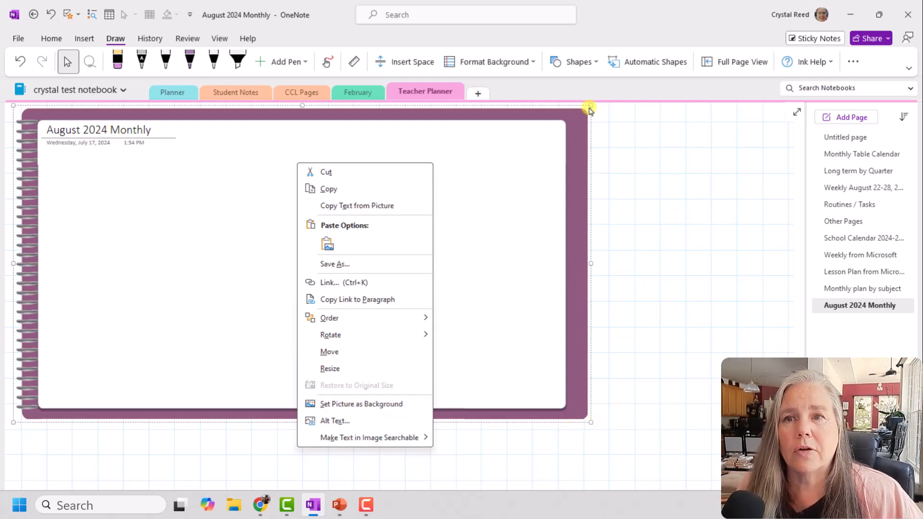
click(343, 405)
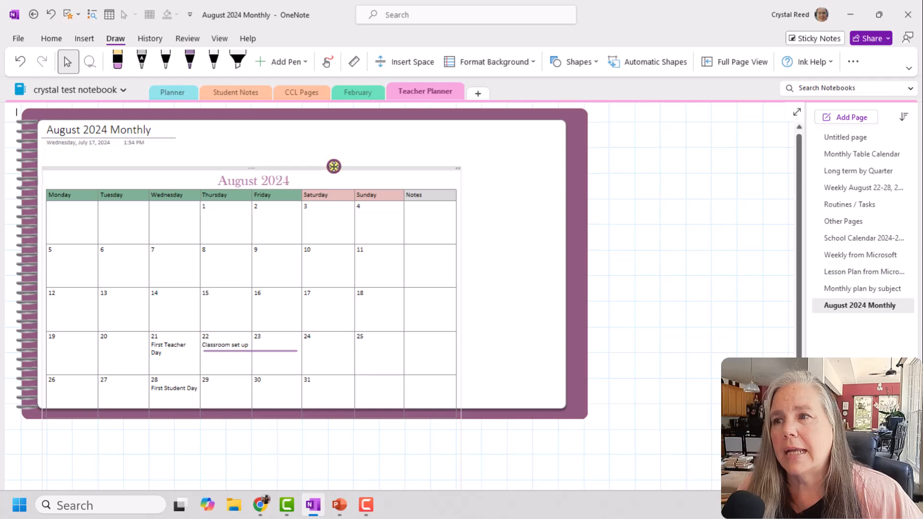
- Move the August 2024 calendar table up so it fits entirely within the planner's white page
drag(334, 166, 392, 132)
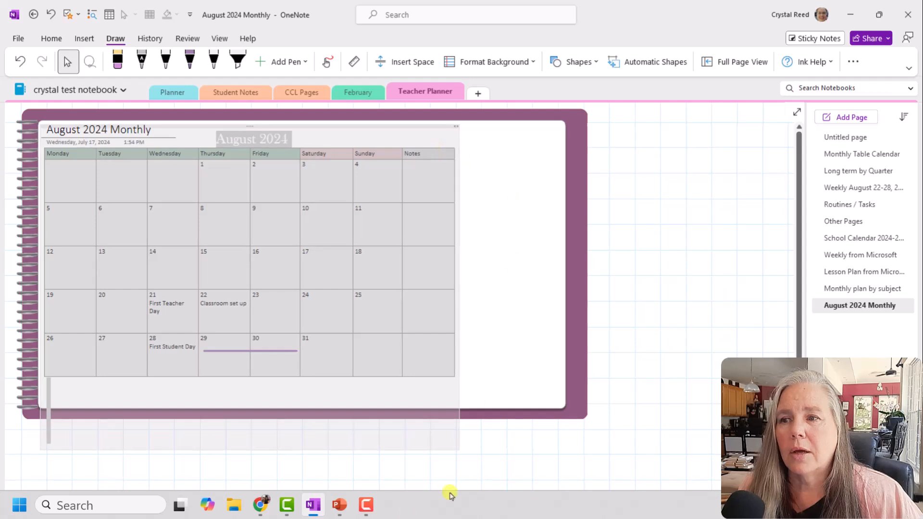
click(256, 440)
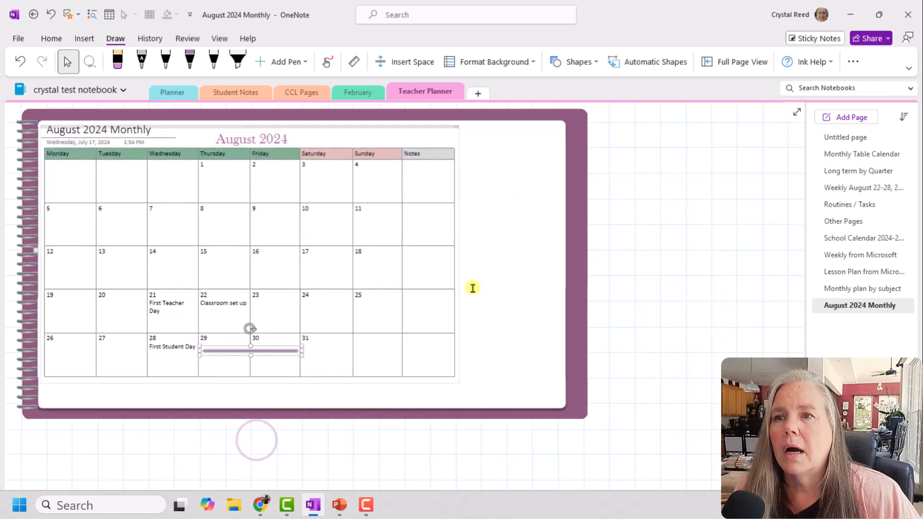
click(473, 288)
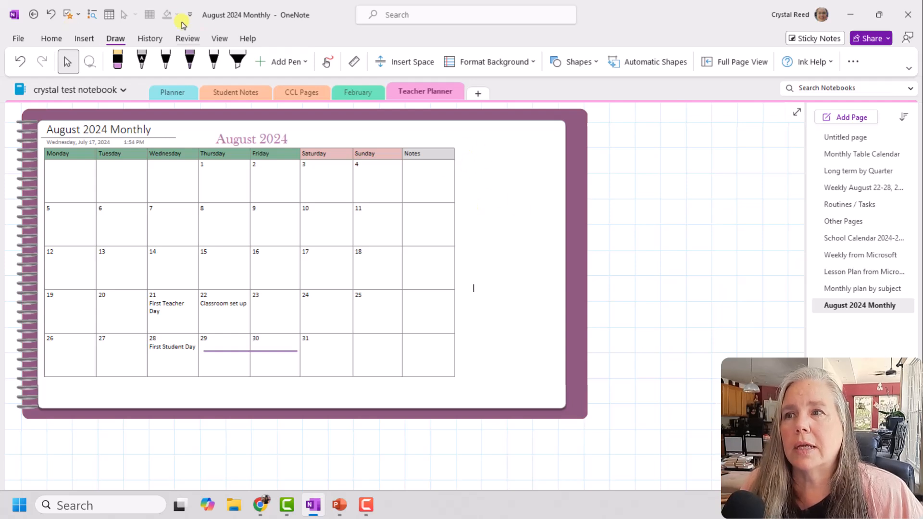
- Insert a table with 3 columns and 2 rows beside the calendar and move it up level with the calendar's header row
click(110, 14)
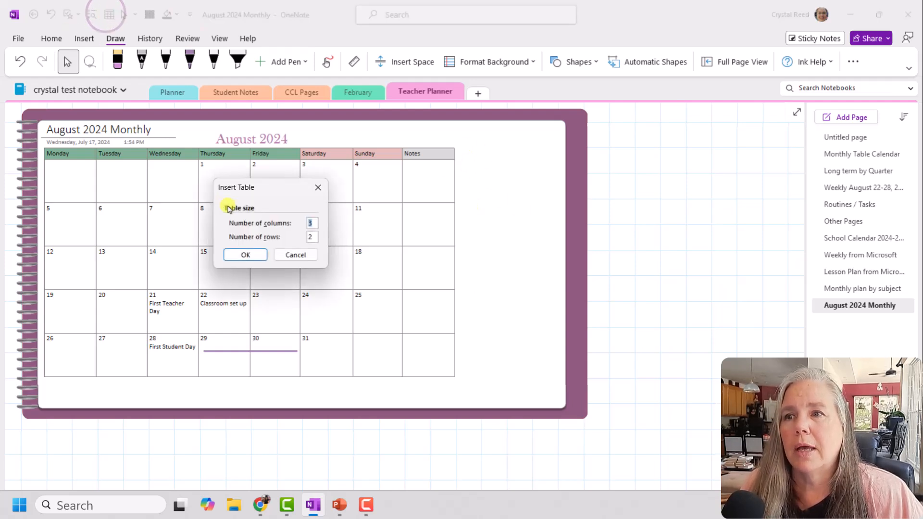
click(265, 252)
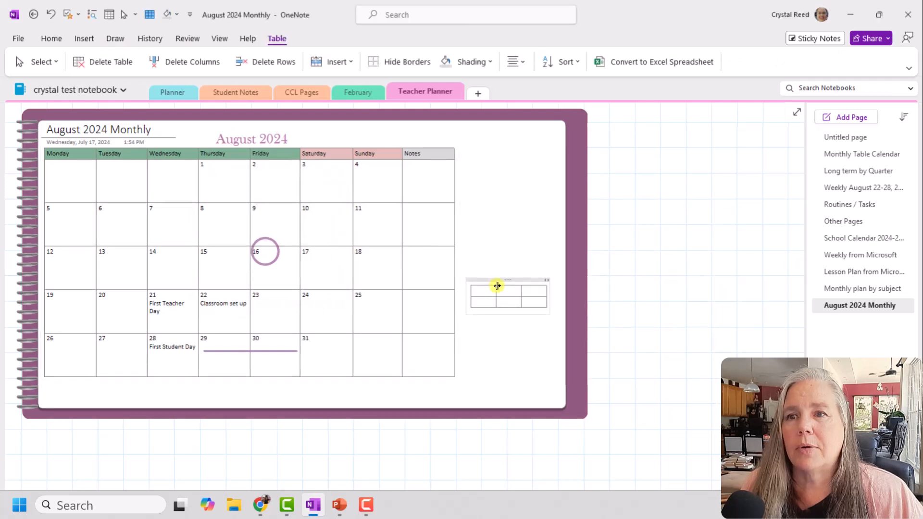
drag(506, 281, 501, 151)
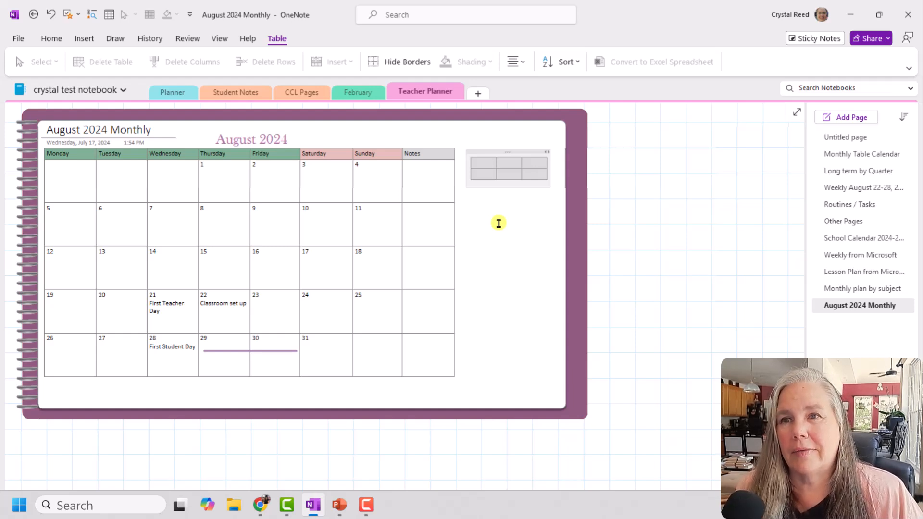
- Open the Positively Purple Florals page in Personal Notebook and copy the floral corner sticker beside the weekend banners
click(76, 89)
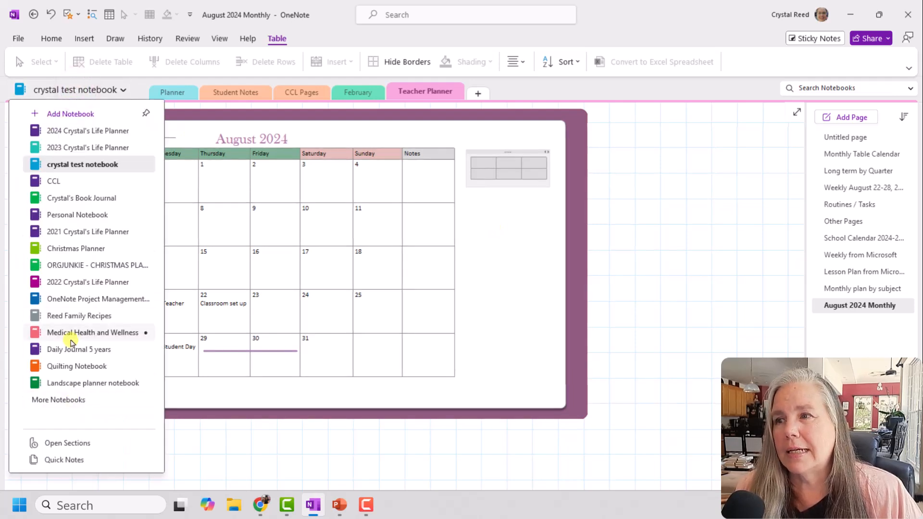
click(63, 215)
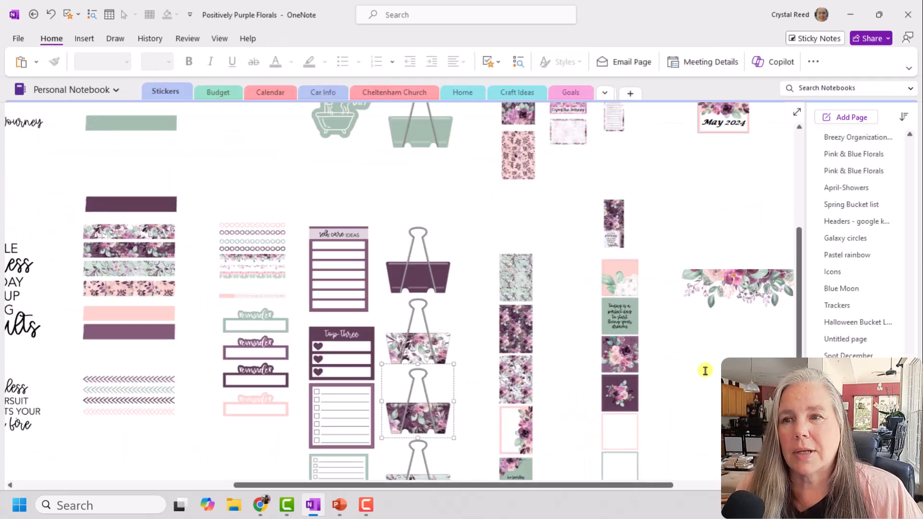
scroll(705, 370, up, 1)
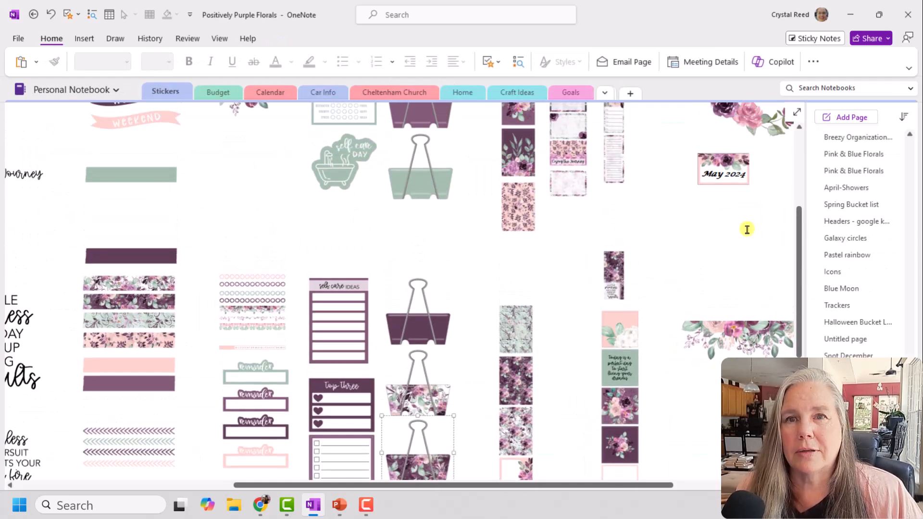
scroll(726, 298, up, 1)
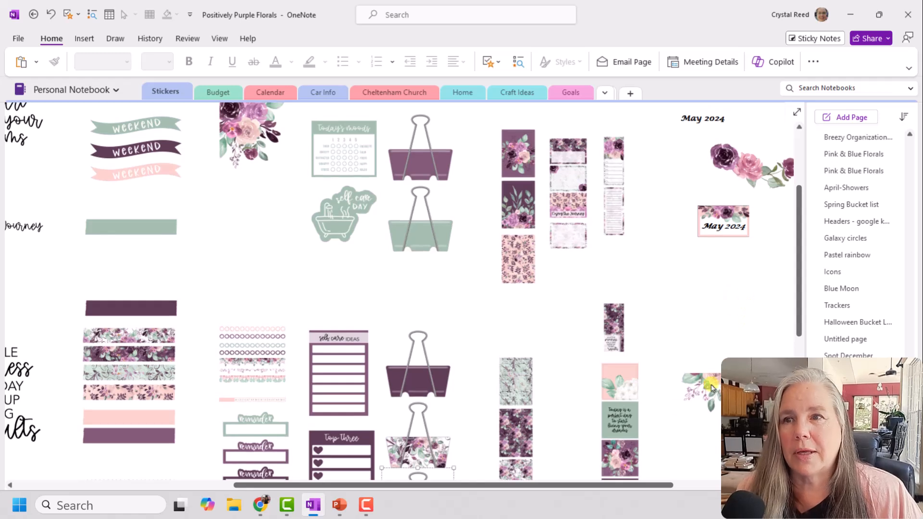
drag(589, 485, 661, 485)
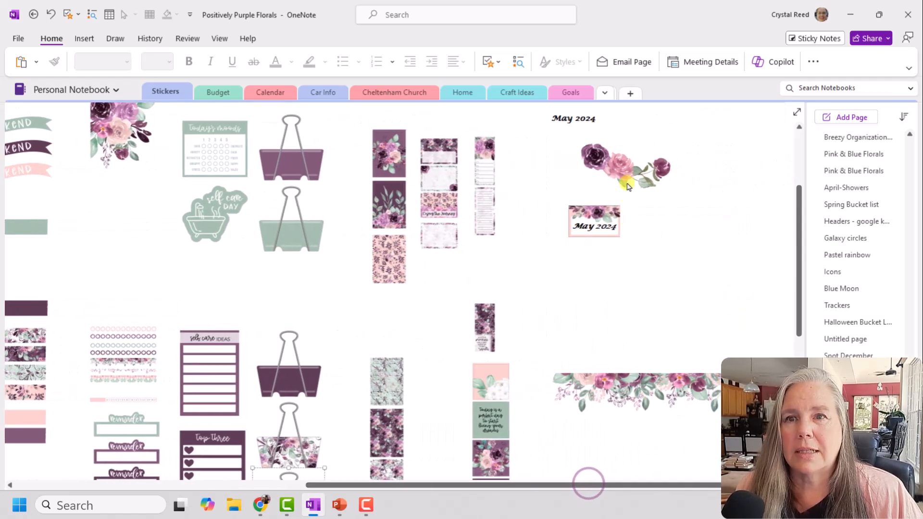
click(601, 163)
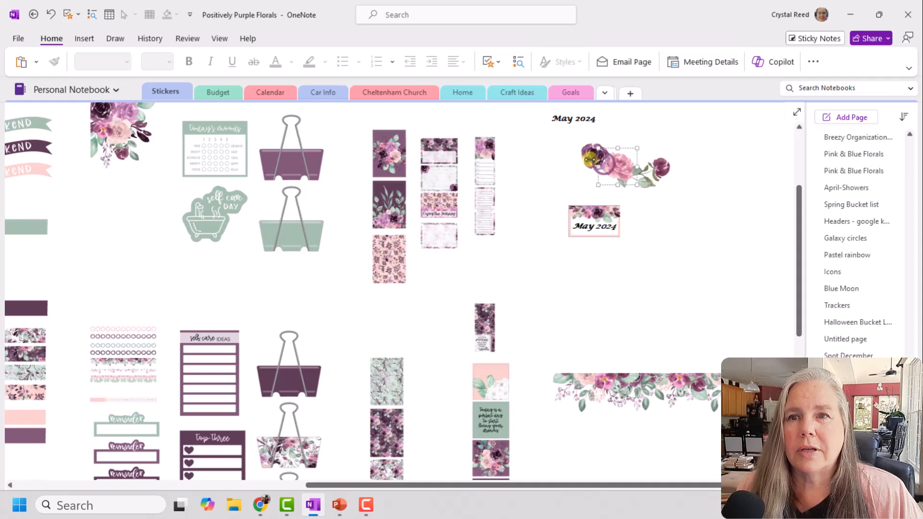
drag(368, 485, 196, 460)
scroll(340, 371, left, 2)
scroll(336, 371, up, 3)
click(469, 257)
right_click(461, 256)
click(488, 227)
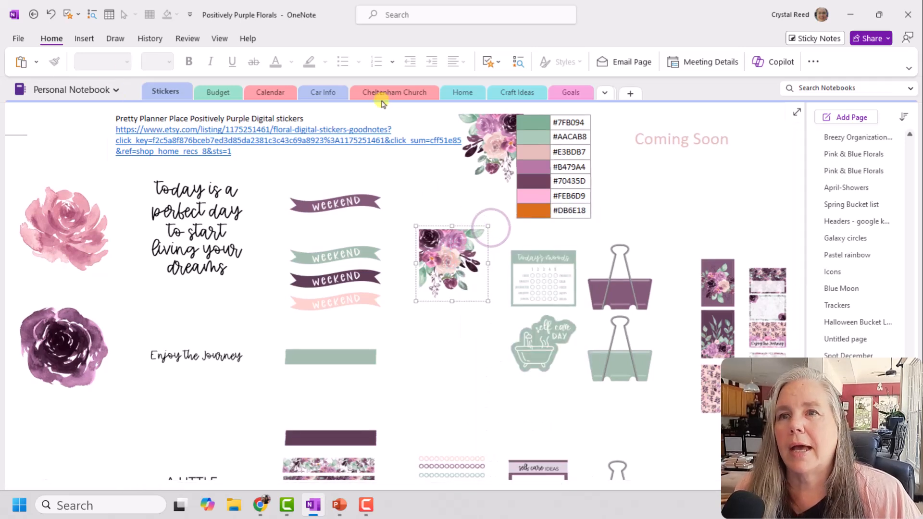
- Return to the August 2024 Monthly page, paste the floral corner sticker and place it over the empty first Monday cell
click(78, 89)
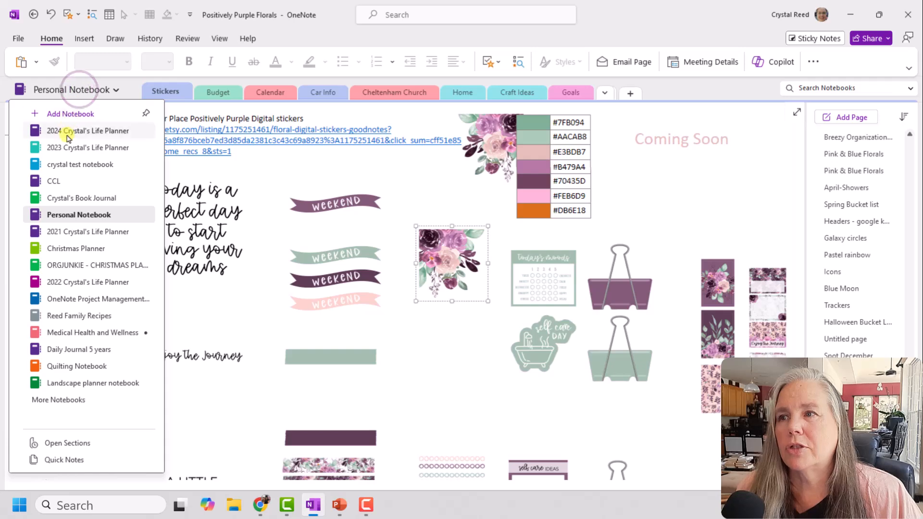
click(66, 164)
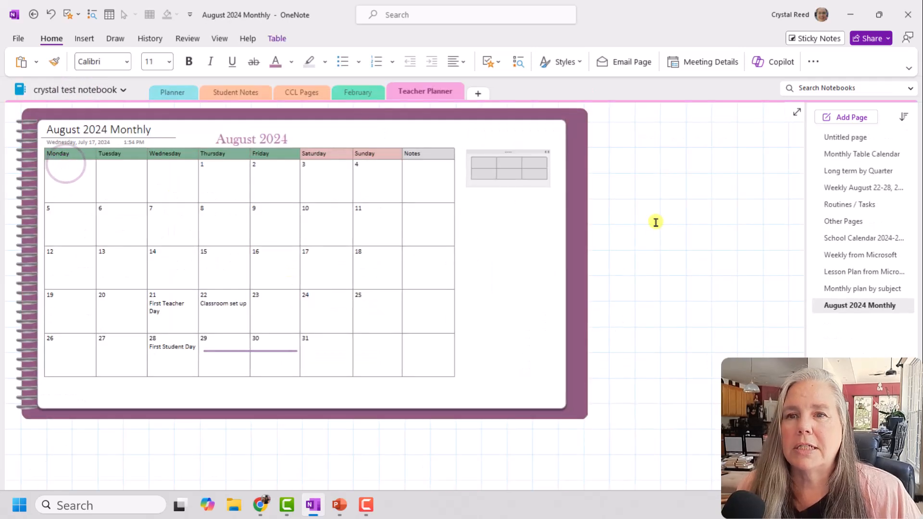
right_click(638, 216)
click(666, 294)
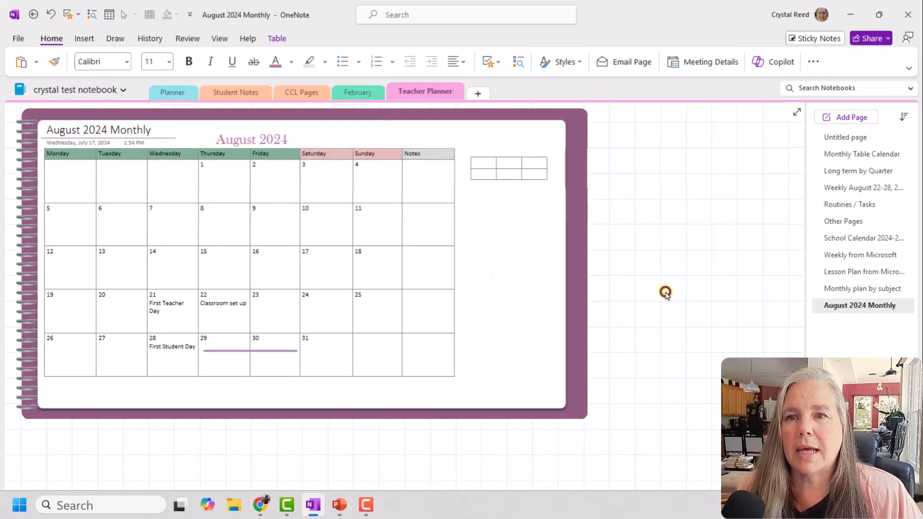
drag(649, 231, 68, 183)
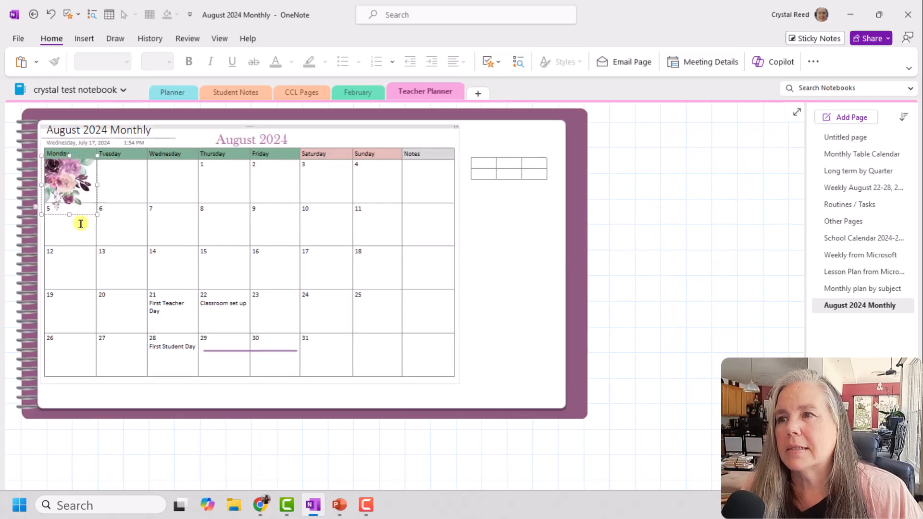
click(711, 308)
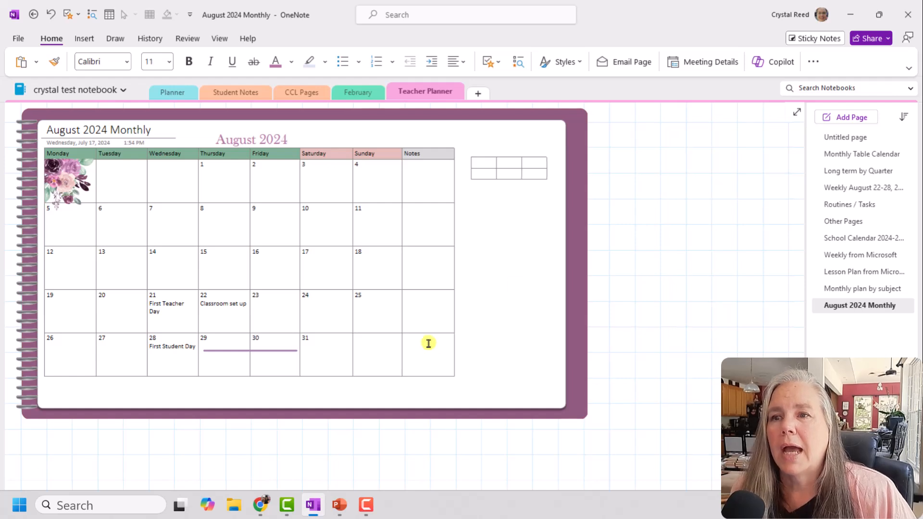
- Switch to Personal Notebook and copy the floral corner sticker beside the colour code table on the Positively Purple Florals page
click(58, 89)
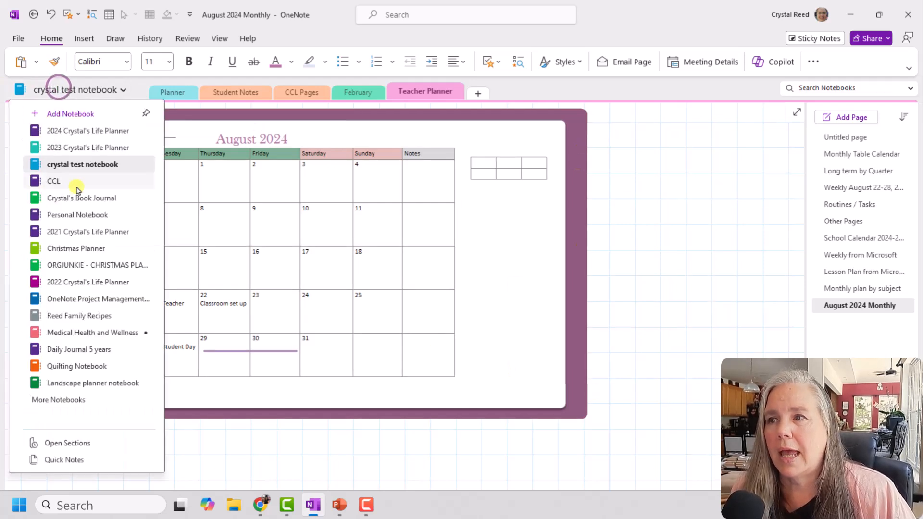
click(67, 215)
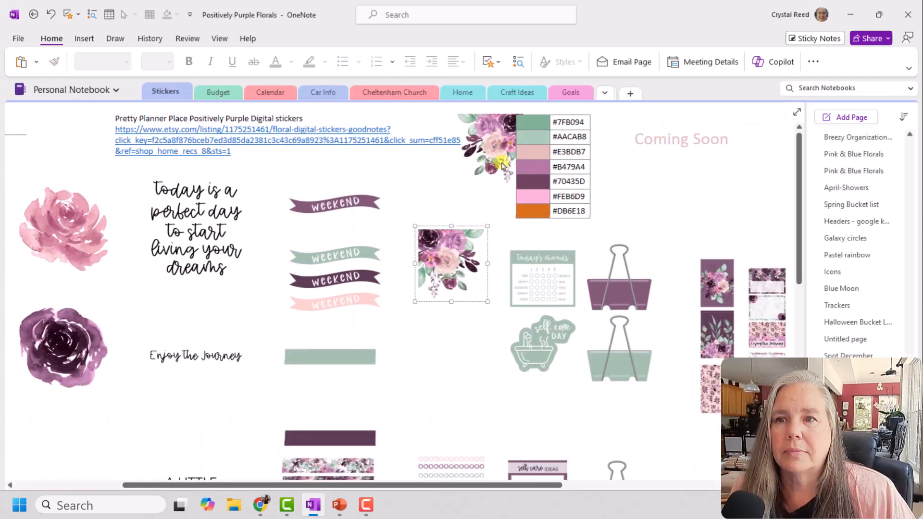
click(503, 166)
right_click(504, 164)
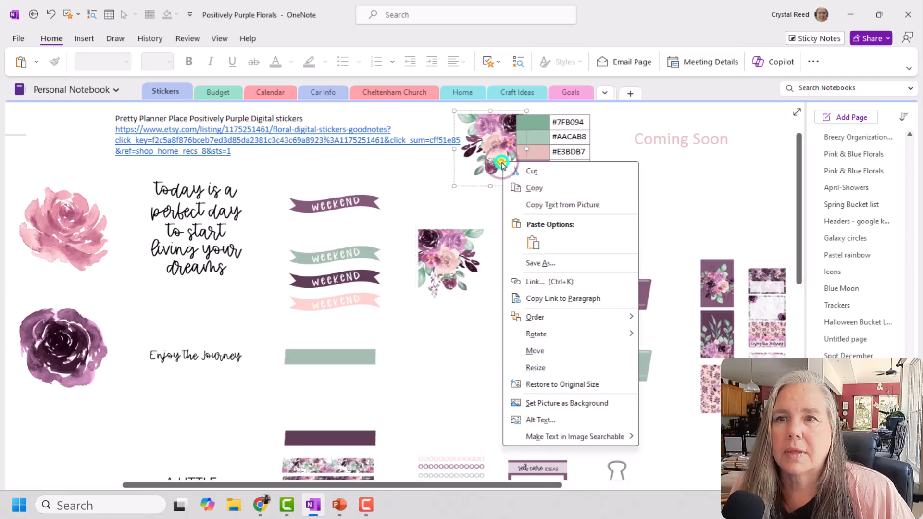
click(537, 189)
- Return to the crystal test notebook and paste the sticker in the blank area outside the planner on the August 2024 Monthly page
click(98, 89)
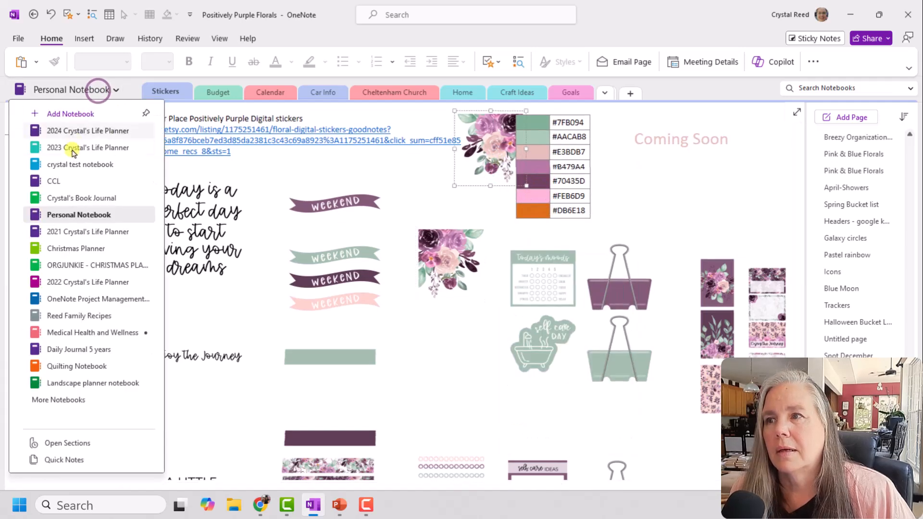
click(73, 163)
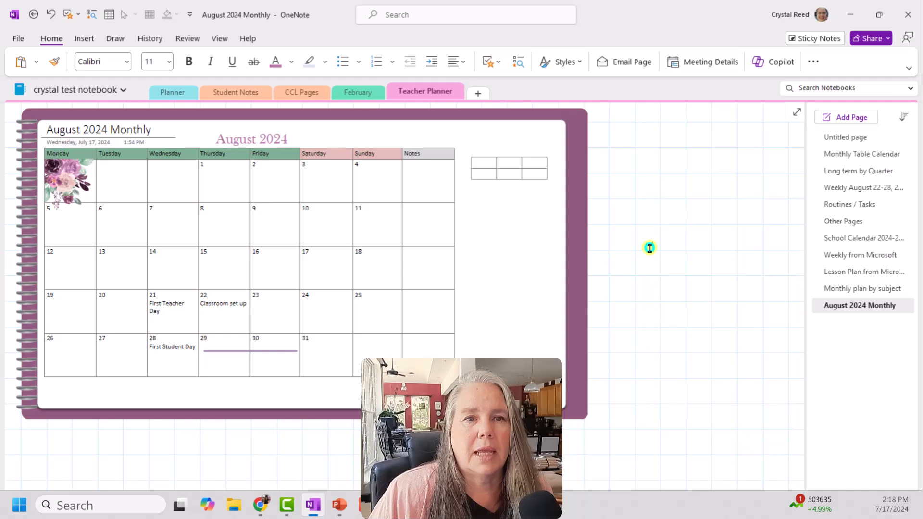
right_click(649, 247)
click(681, 327)
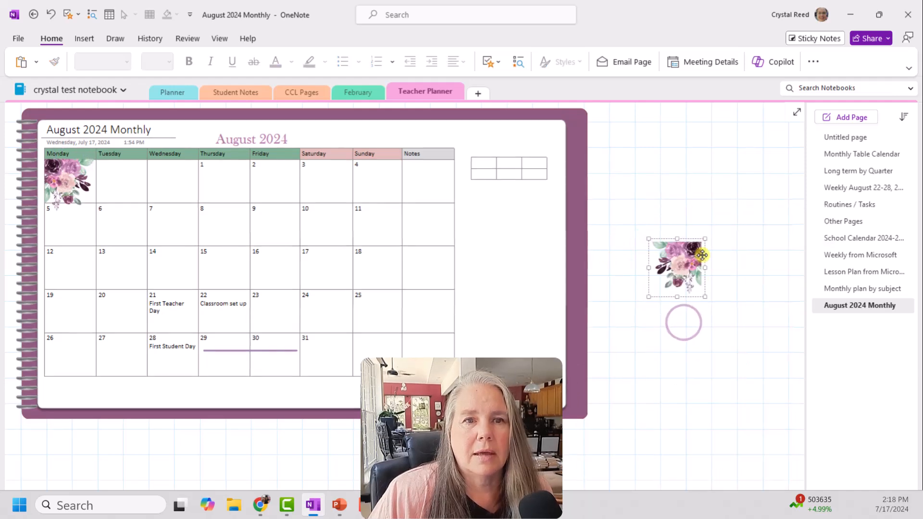
- Rotate the pasted floral sticker right 90° and place it over the last Notes cell in the calendar's bottom corner
right_click(682, 267)
mouse_move(769, 376)
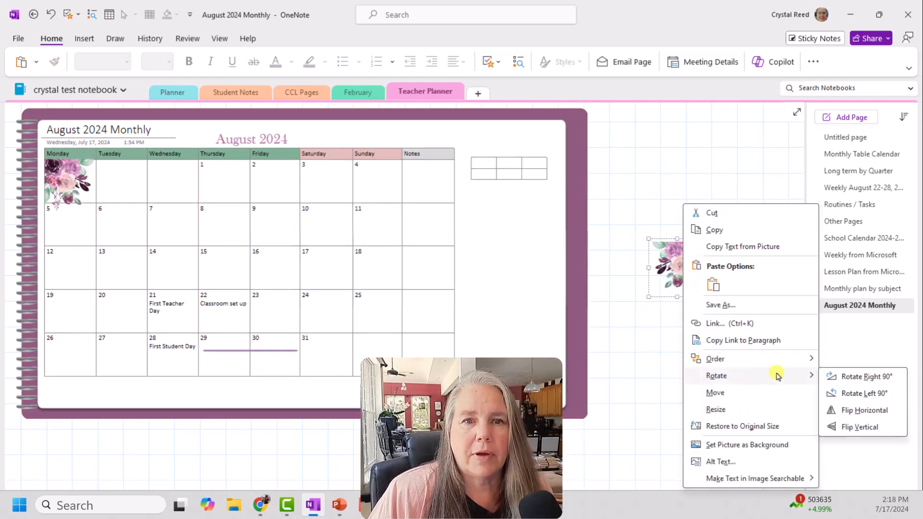
click(850, 379)
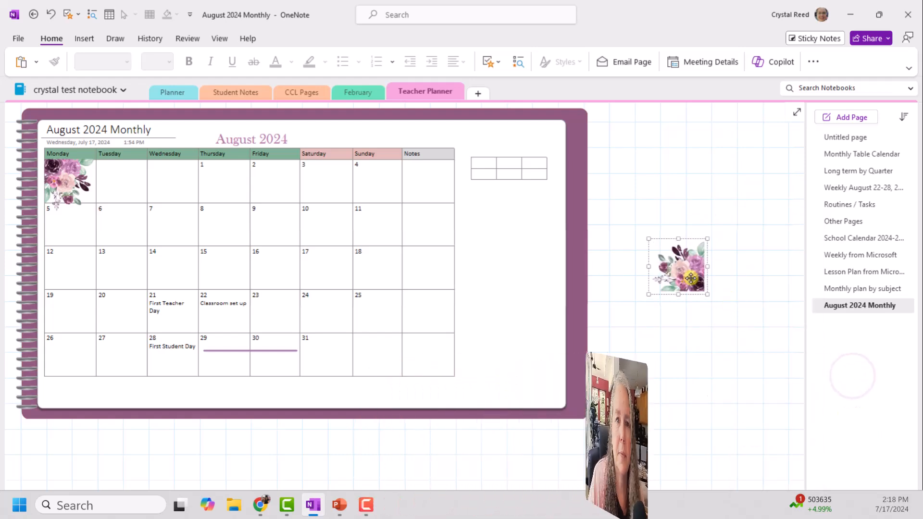
drag(683, 271, 432, 356)
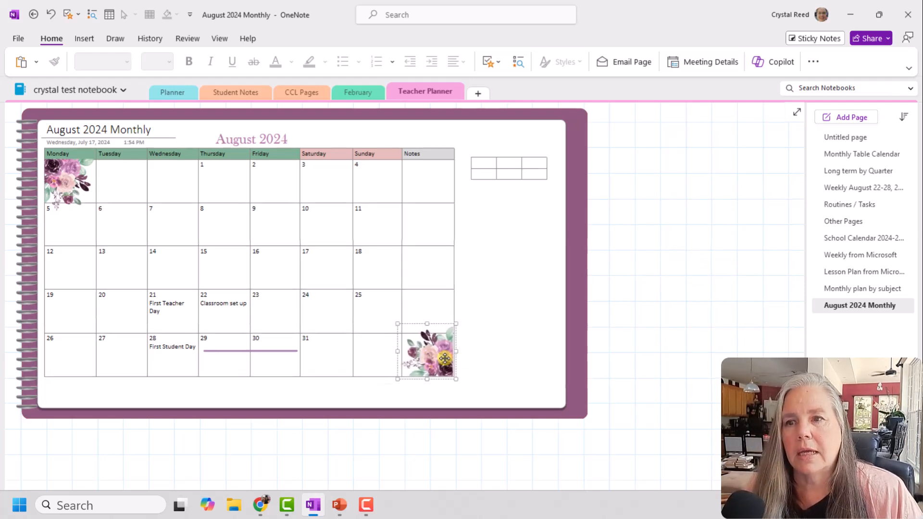
click(617, 380)
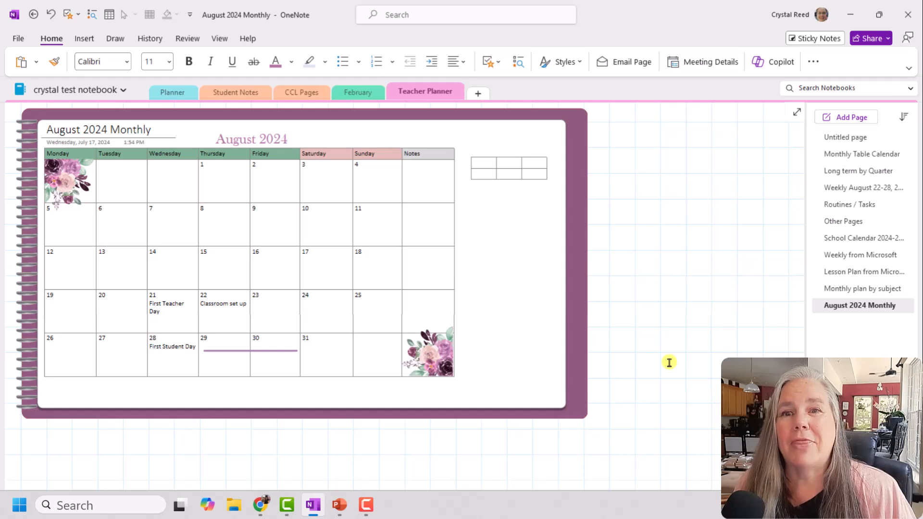
- Open the Monthly Table Calendar page and examine its decorated planner layout and the navigation strip below the calendar
click(827, 153)
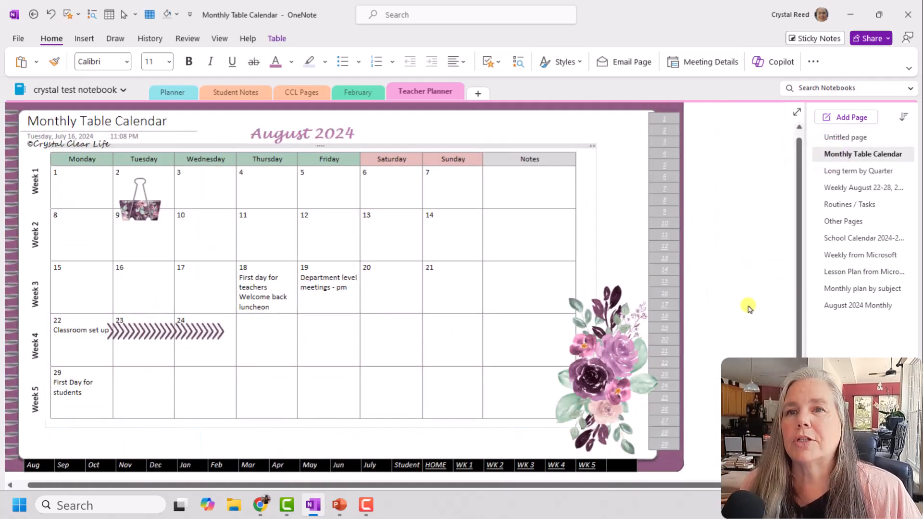
scroll(748, 307, down, 1)
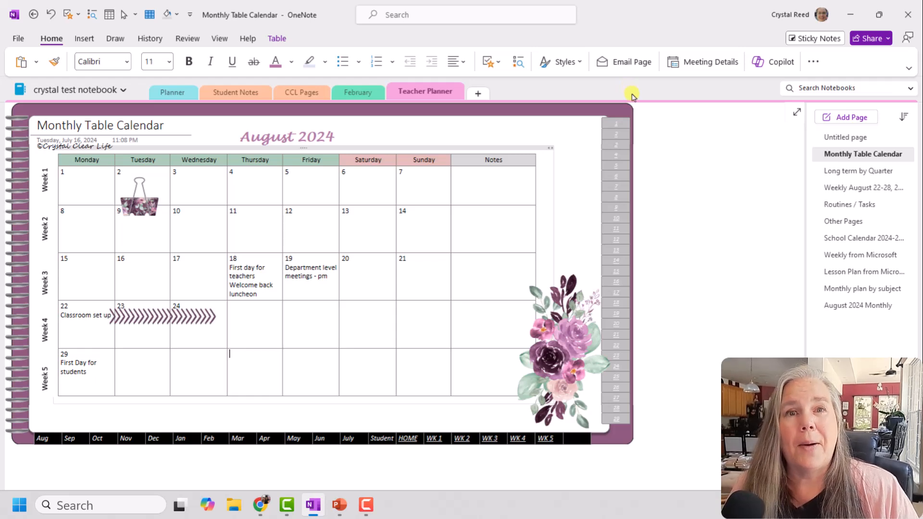
click(448, 454)
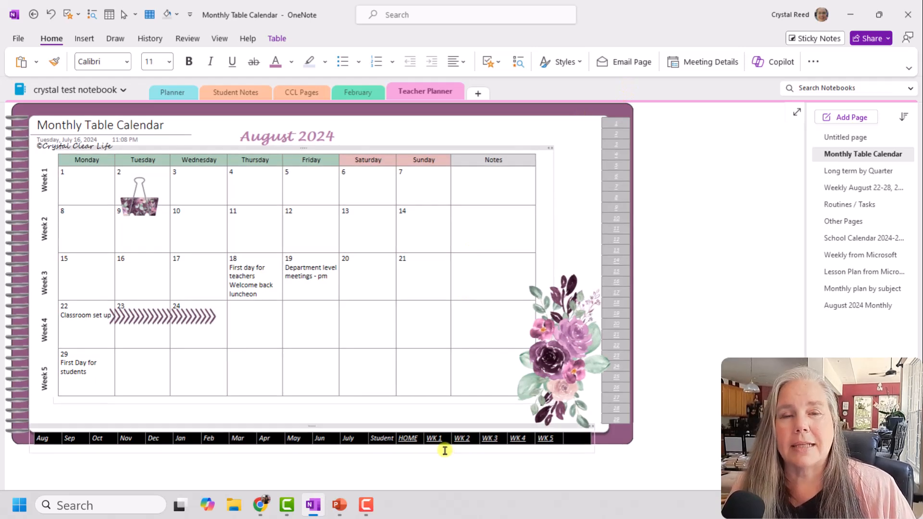